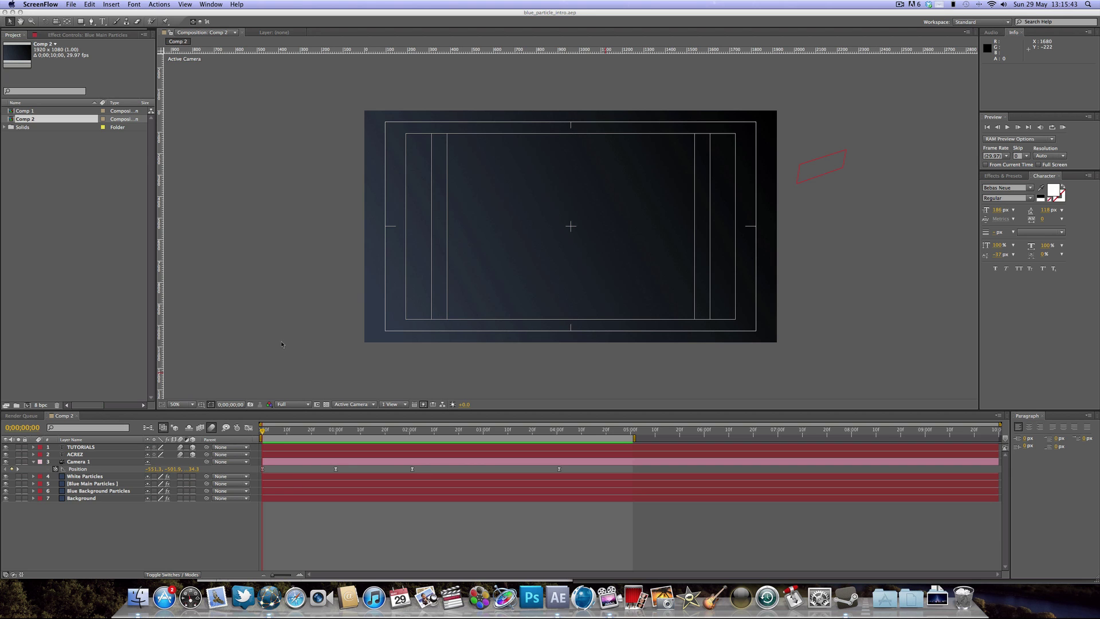
Play the finished particle intro in Comp 2 and scrub to about 0;00;02;26 to inspect the title.
click(278, 415)
key(space)
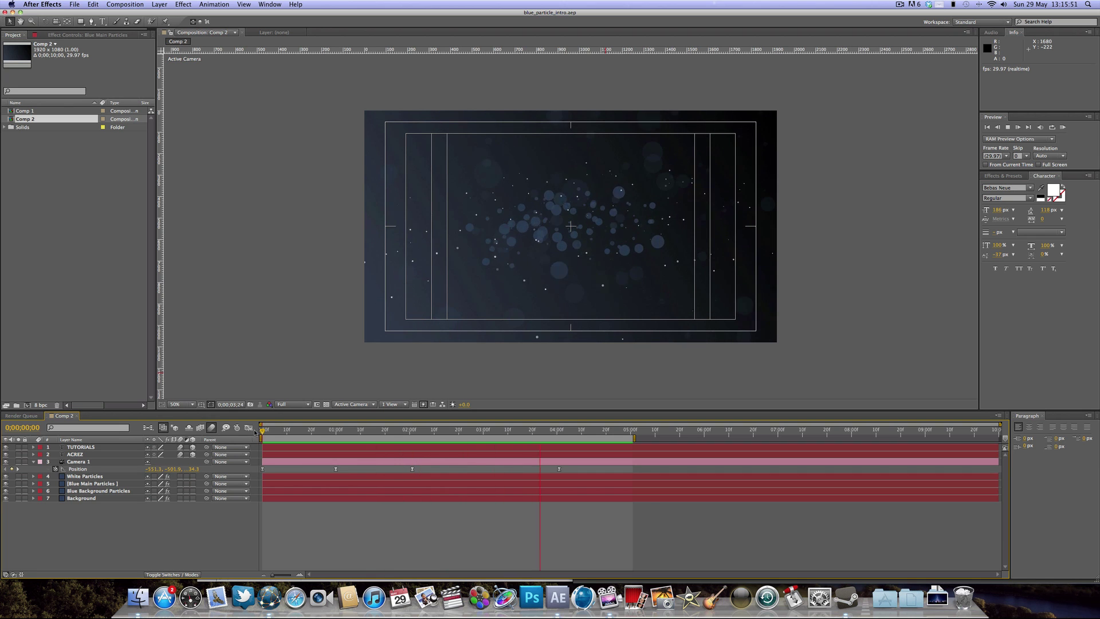
drag(263, 431, 473, 445)
Create a new composition with the HDTV 1080 29.97 preset, 1920 x 1080 px and a 10-second duration.
key(super)
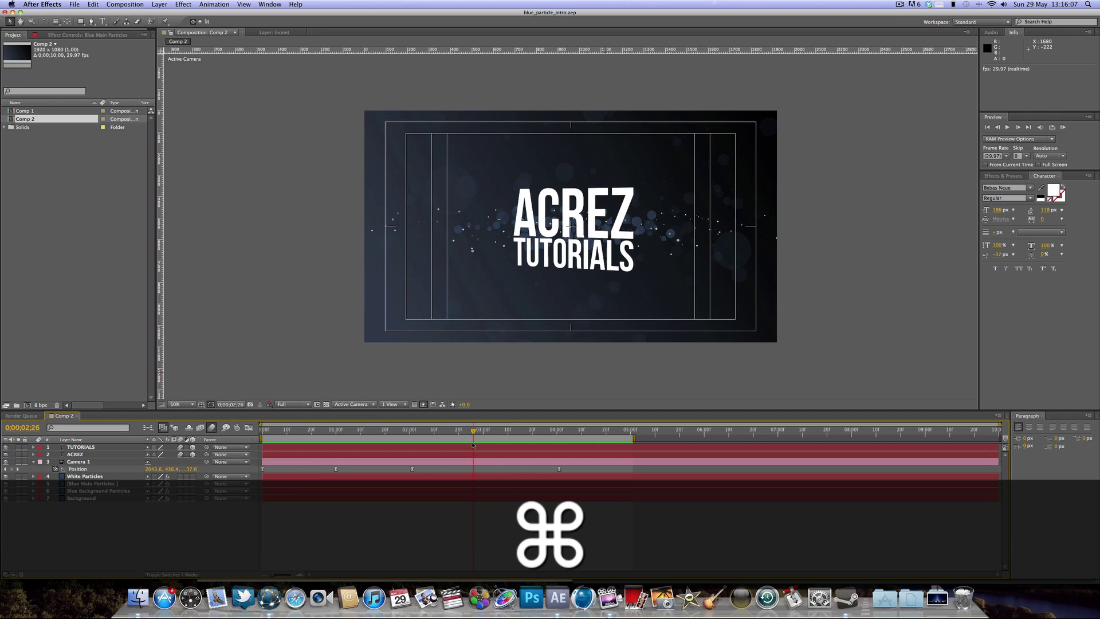
key(super+n)
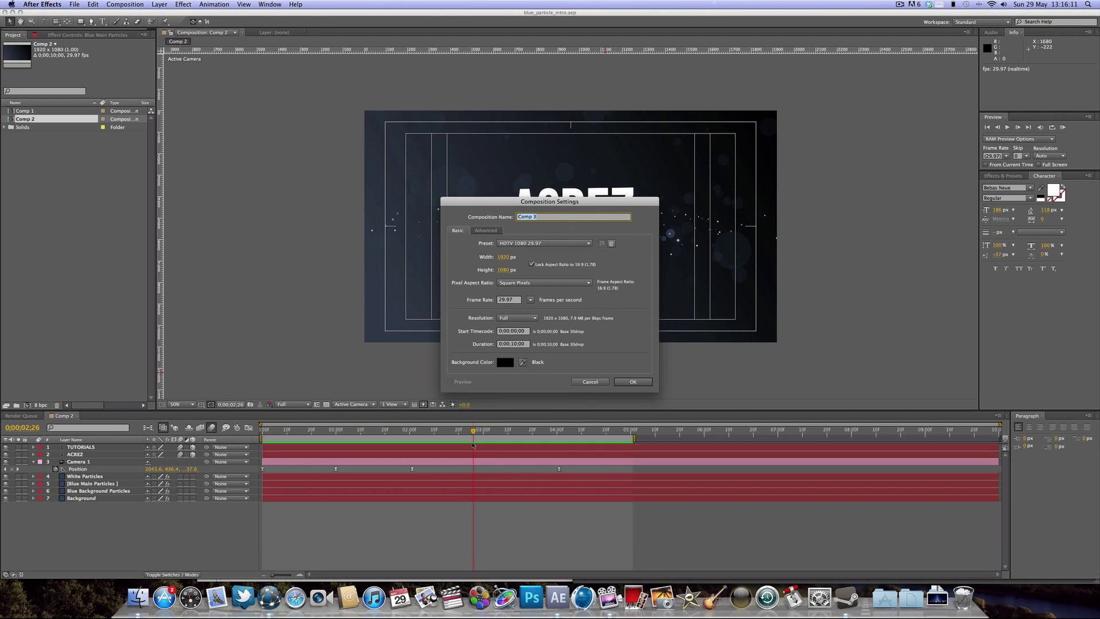
key(Return)
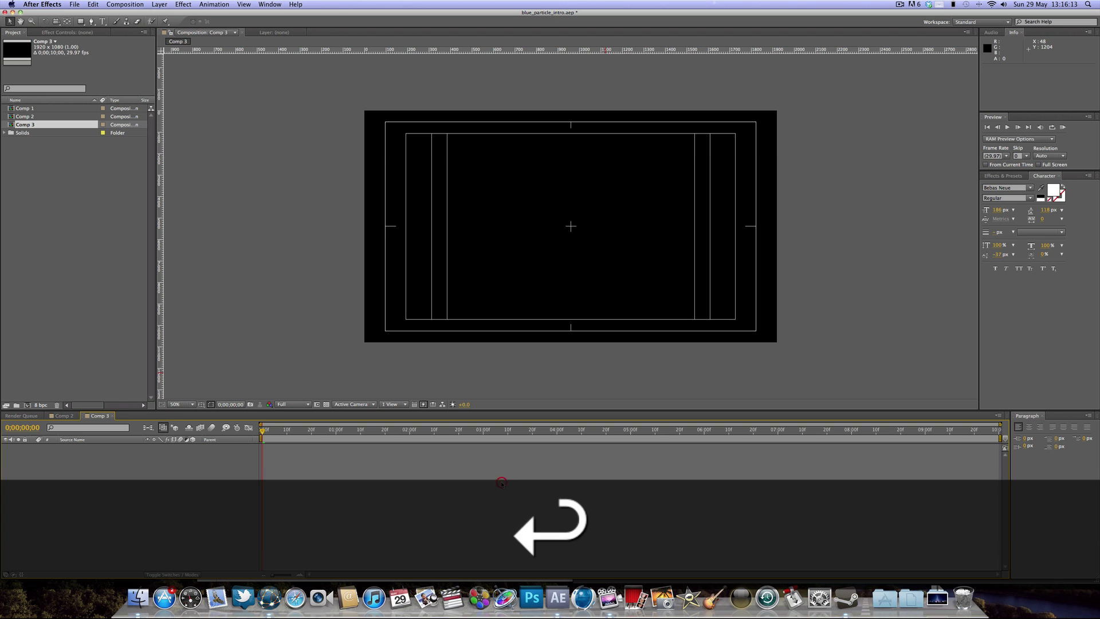
Add a new composition-sized solid layer in medium gray-royal blue, keeping the default settings.
key(super)
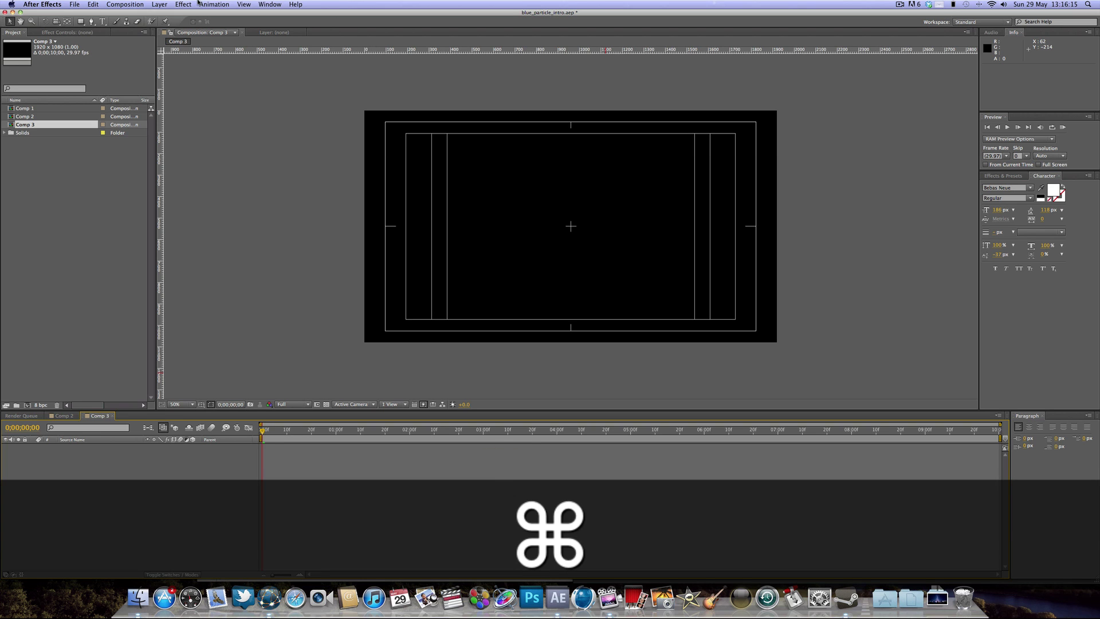
click(156, 4)
mouse_move(172, 14)
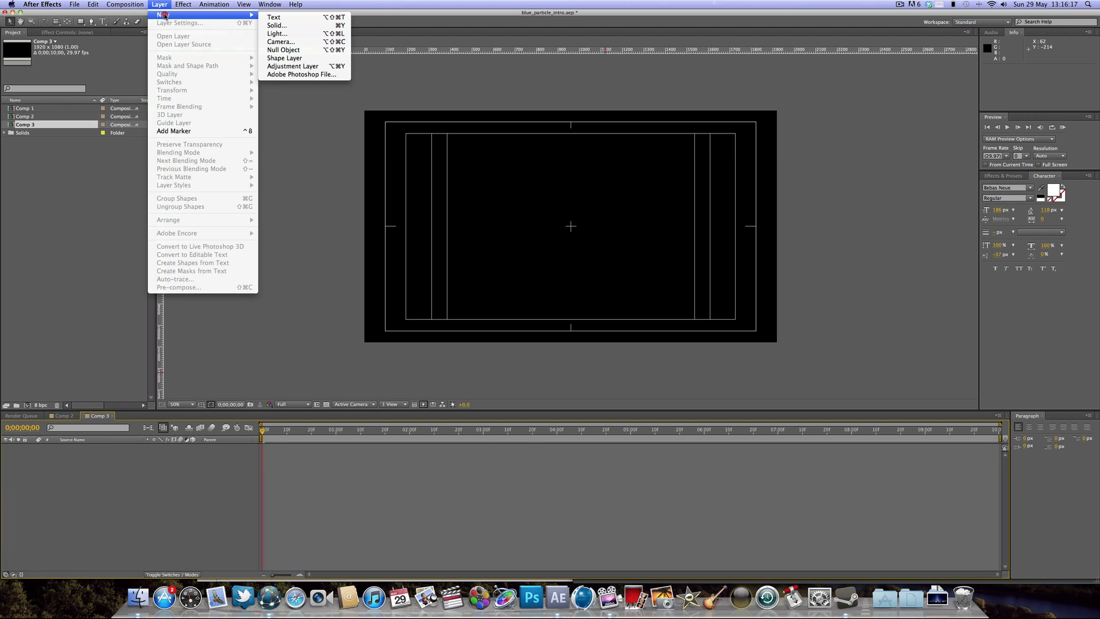
click(317, 25)
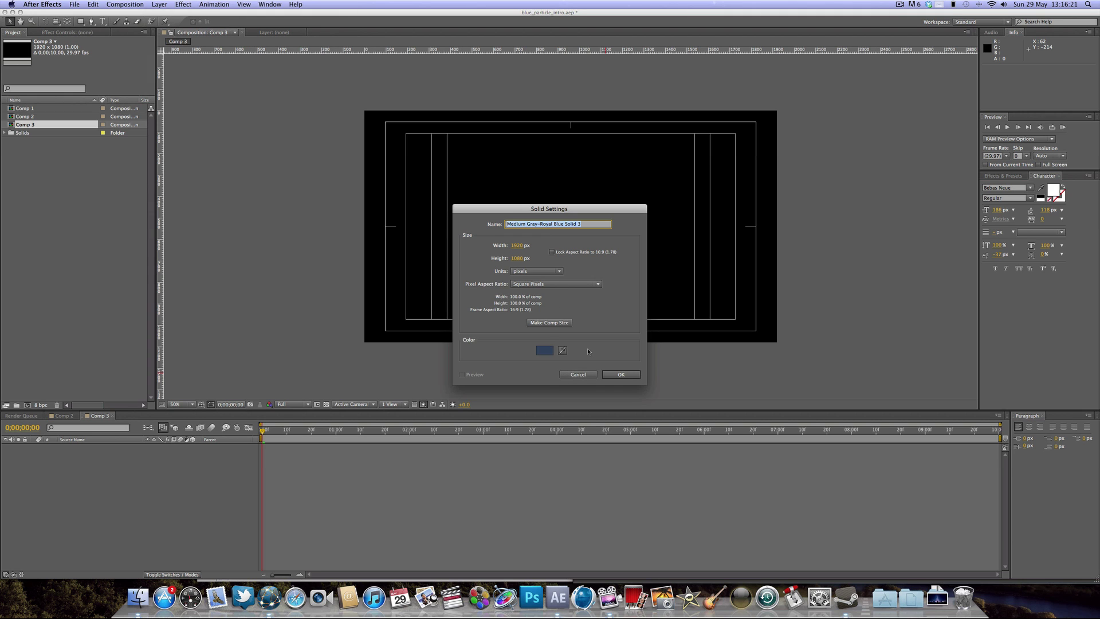
key(Return)
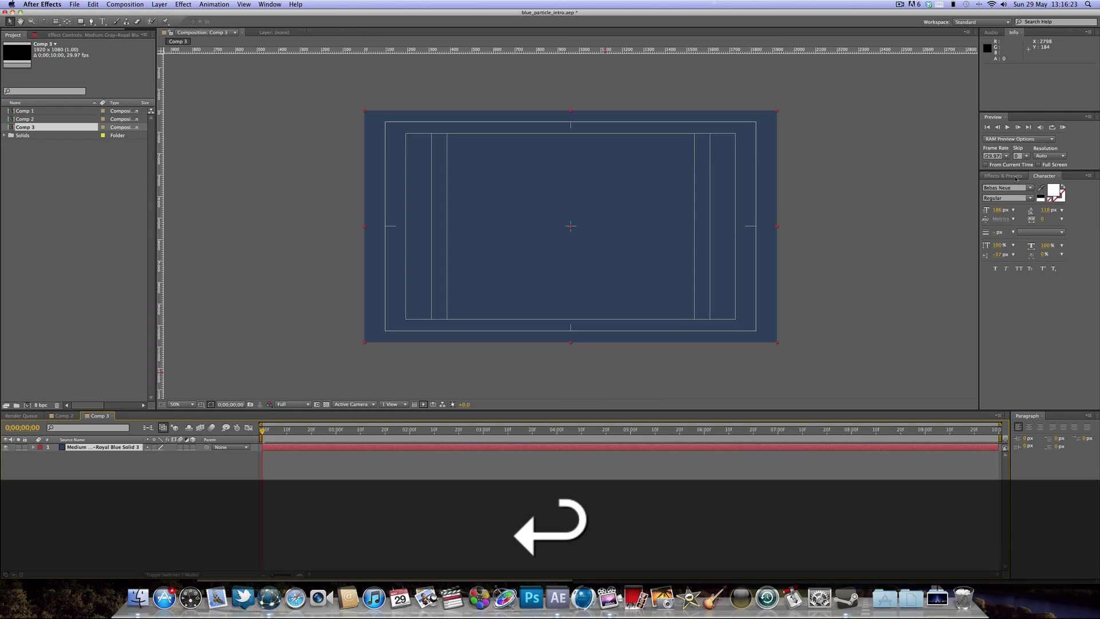
Find the Ramp effect and apply it to the blue solid layer.
click(1015, 177)
click(1012, 186)
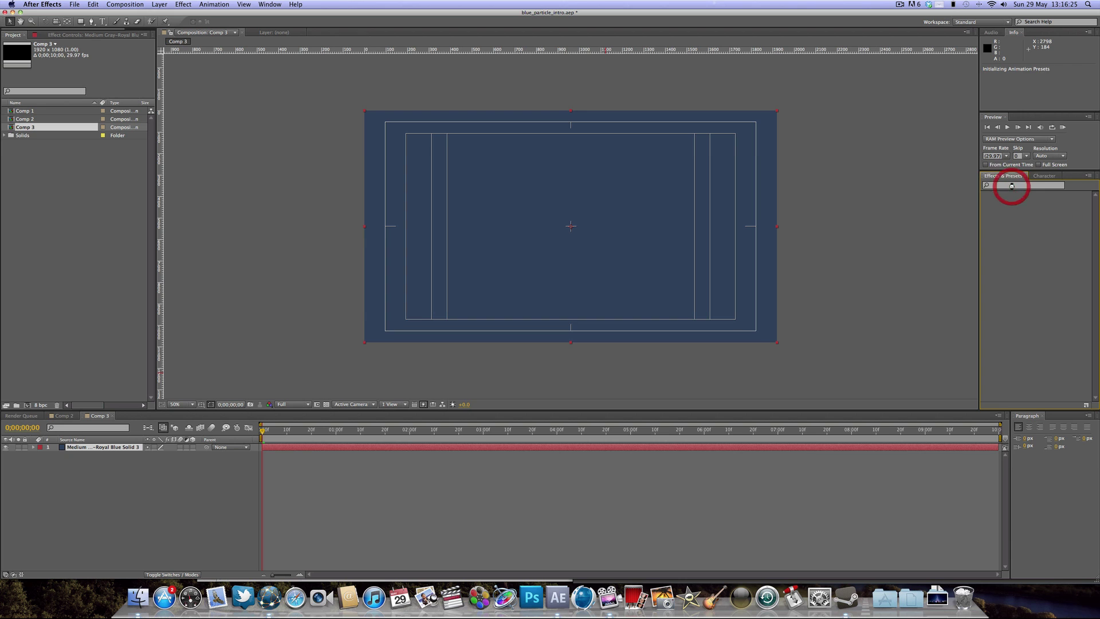
text(ramp)
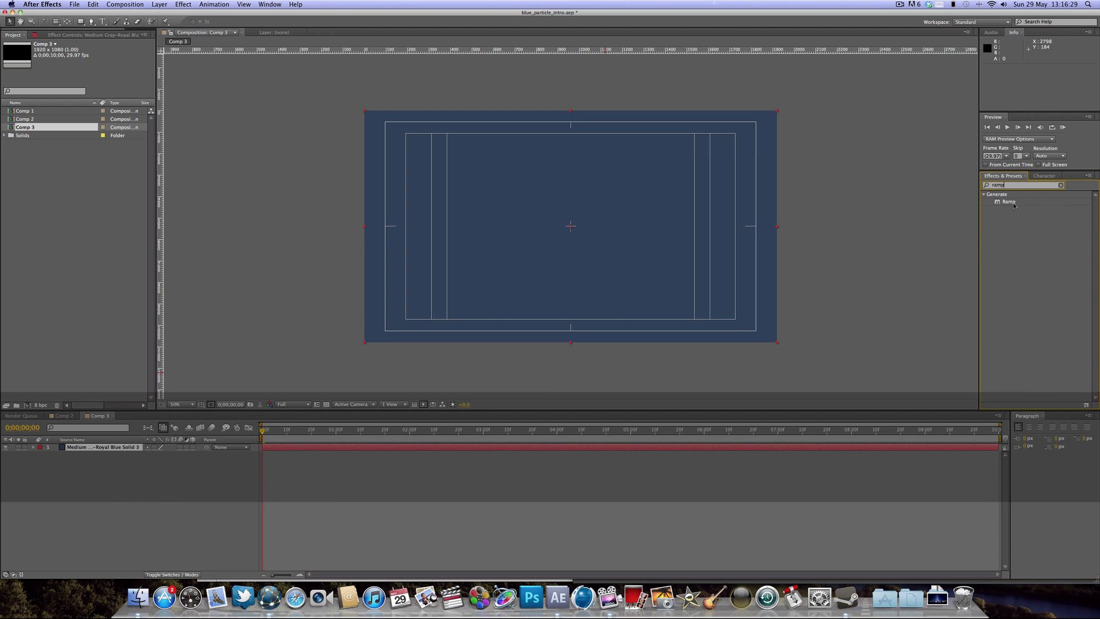
drag(1014, 206, 535, 245)
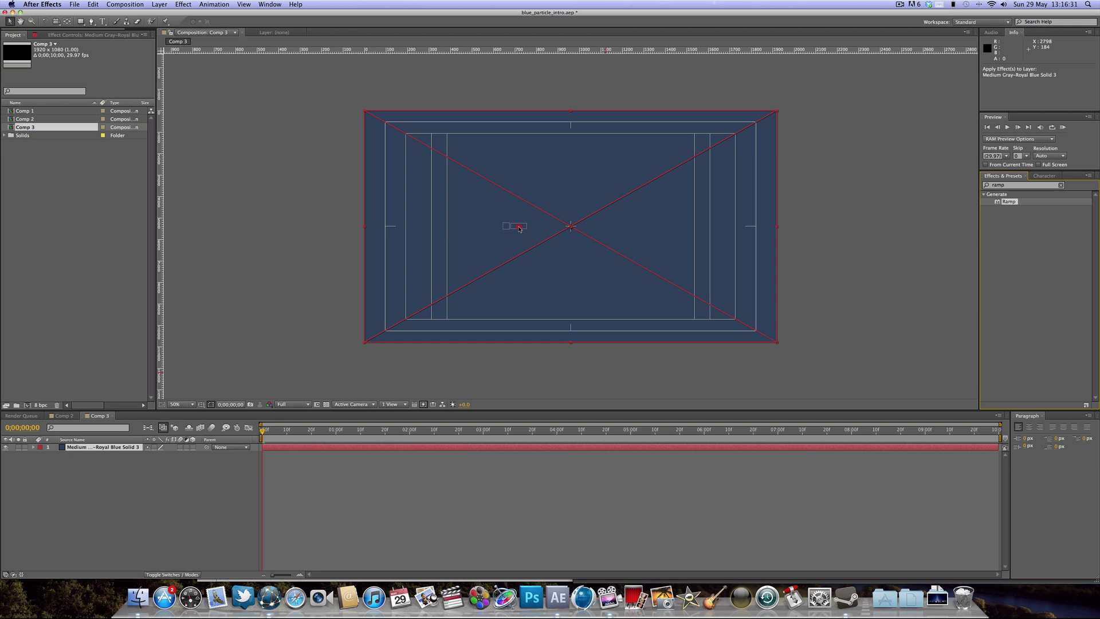
drag(546, 223, 548, 223)
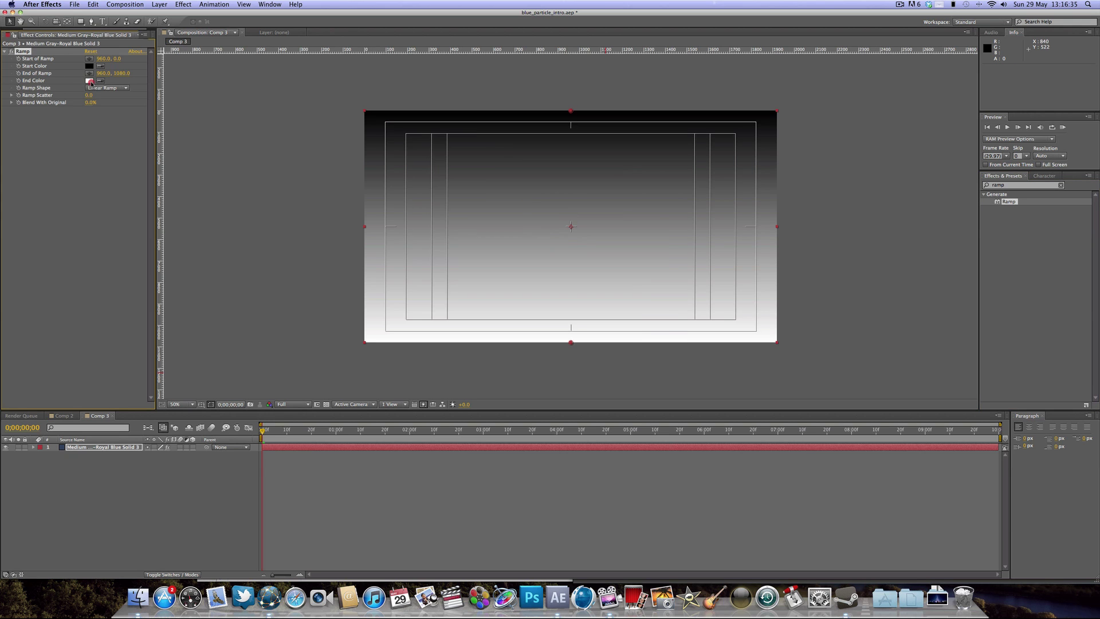
Set the Ramp effect's End Color to the dark slate blue 343C49.
click(89, 81)
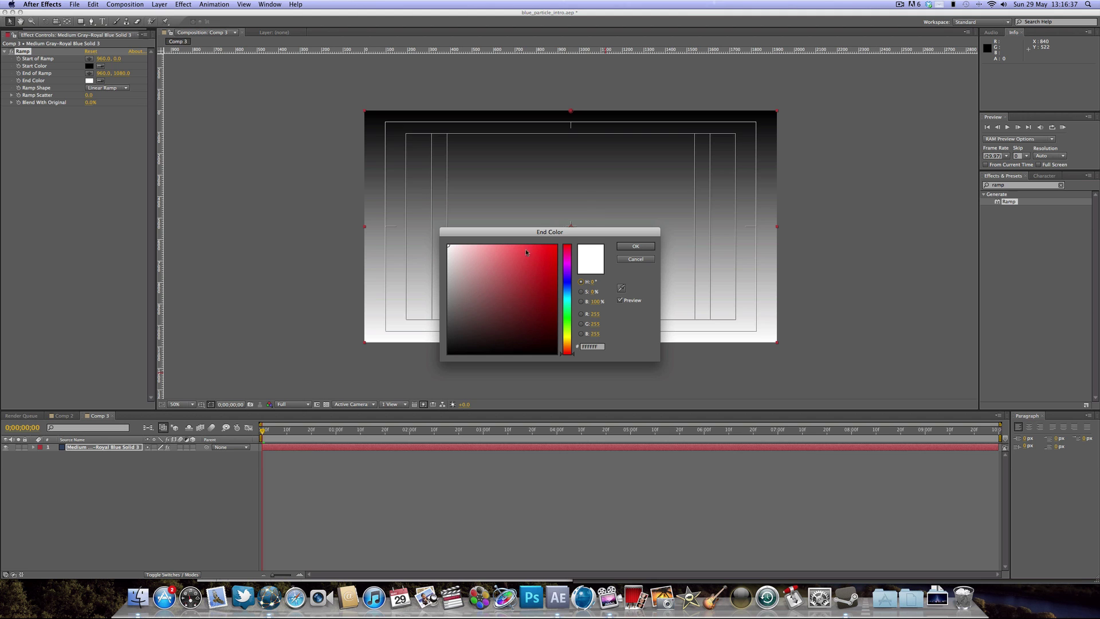
drag(496, 276, 479, 322)
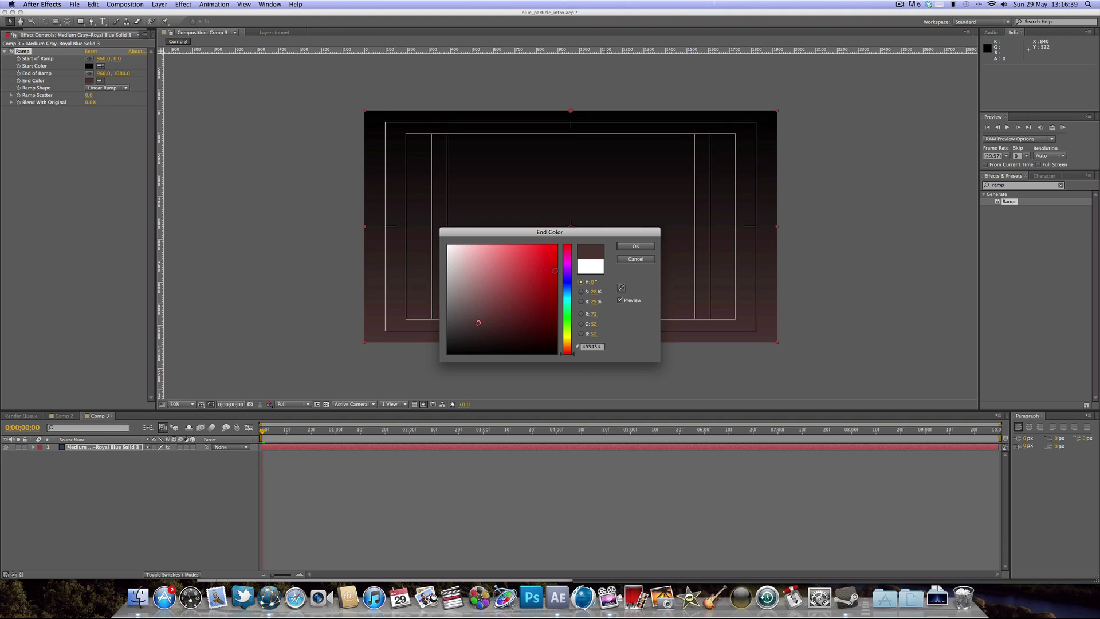
drag(568, 289, 568, 291)
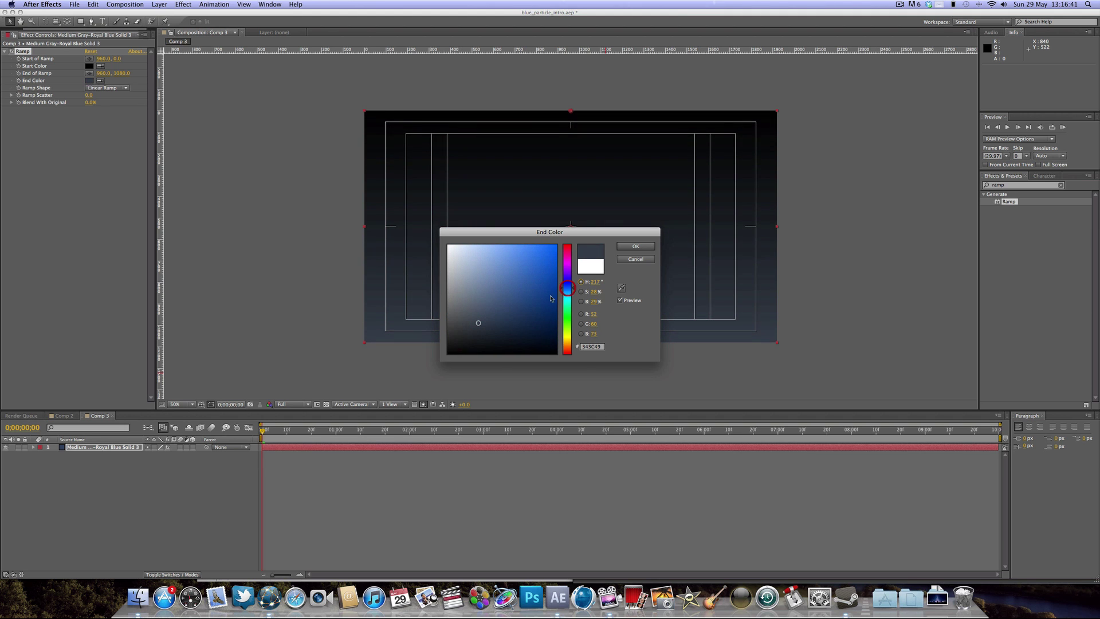
key(Return)
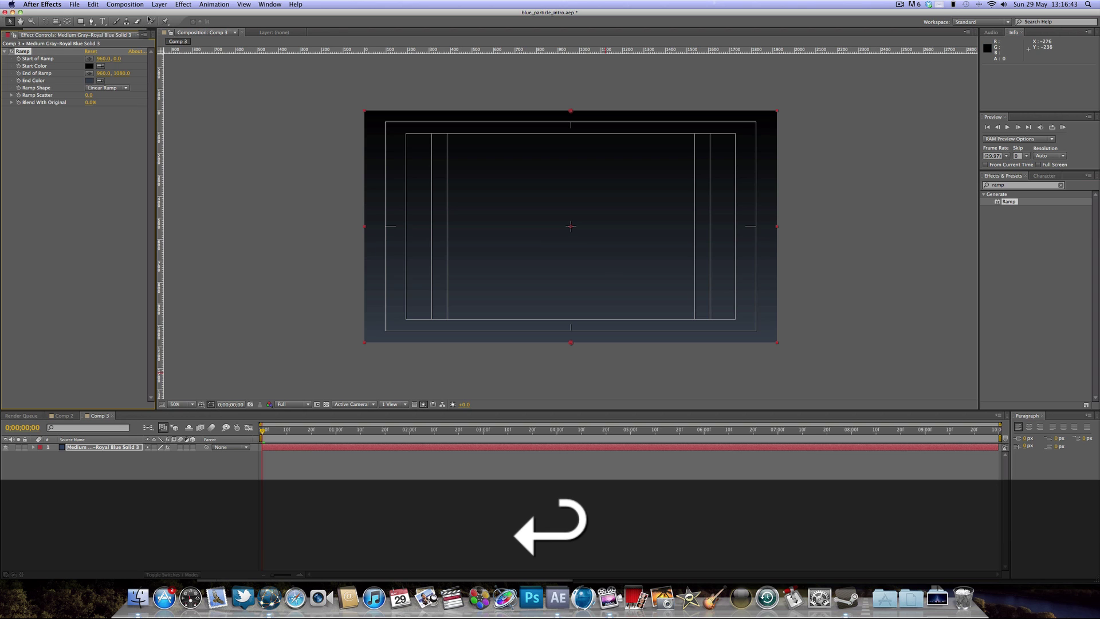
Set the Ramp effect's Ramp Scatter to 100.
click(88, 95)
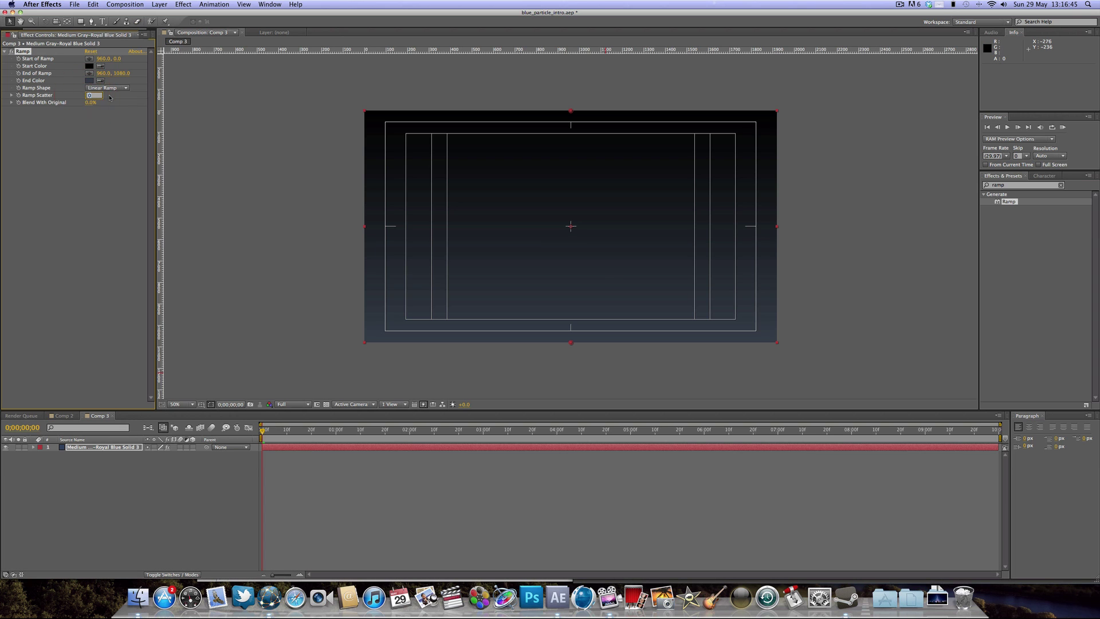
text(100)
key(Return)
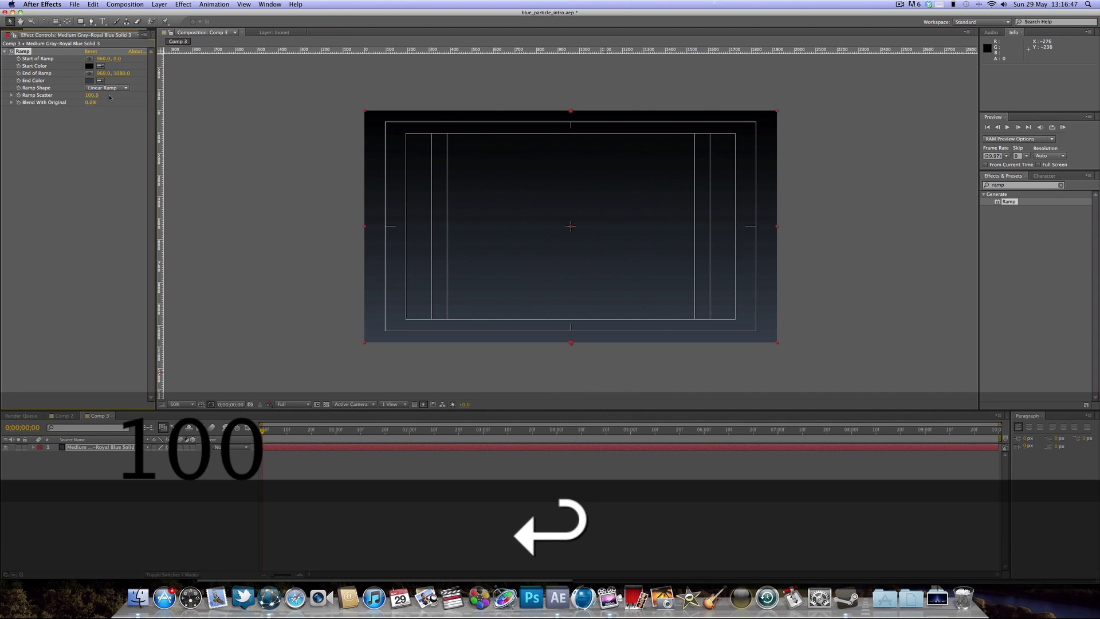
click(225, 153)
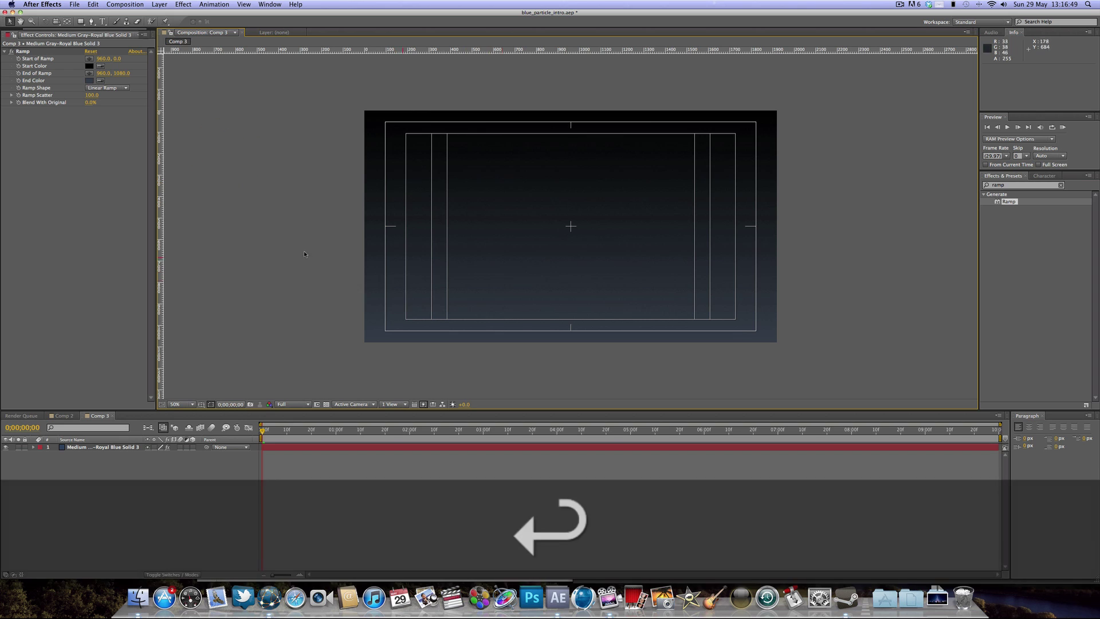
Move the ramp's end point just outside the frame's lower-left corner and its start point outside the upper-right corner, at about 1972, -32.
click(21, 52)
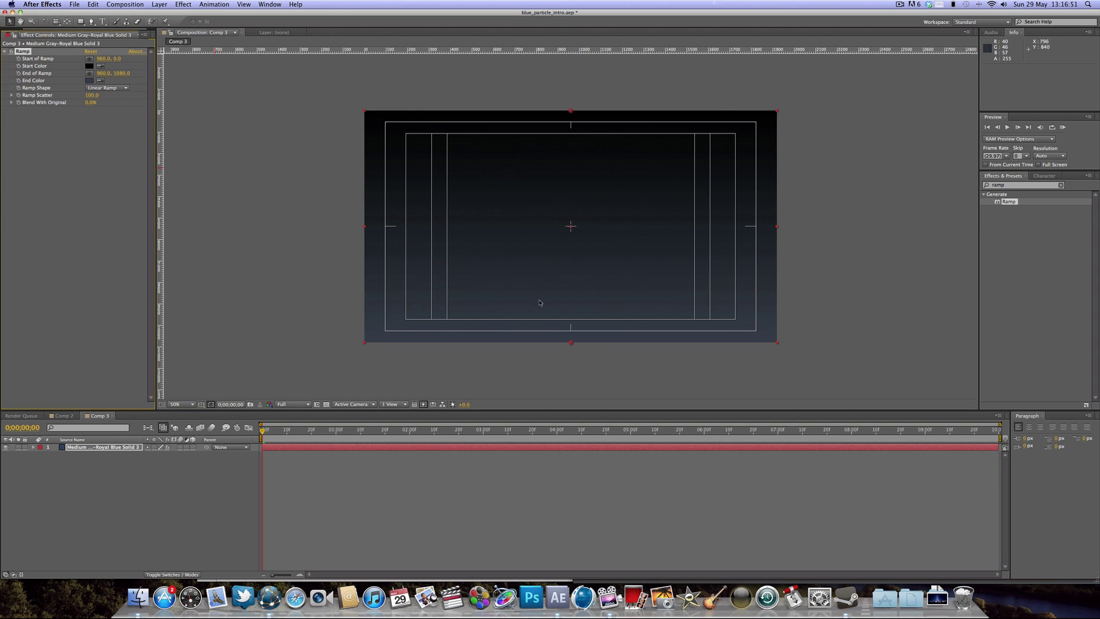
drag(578, 344, 404, 337)
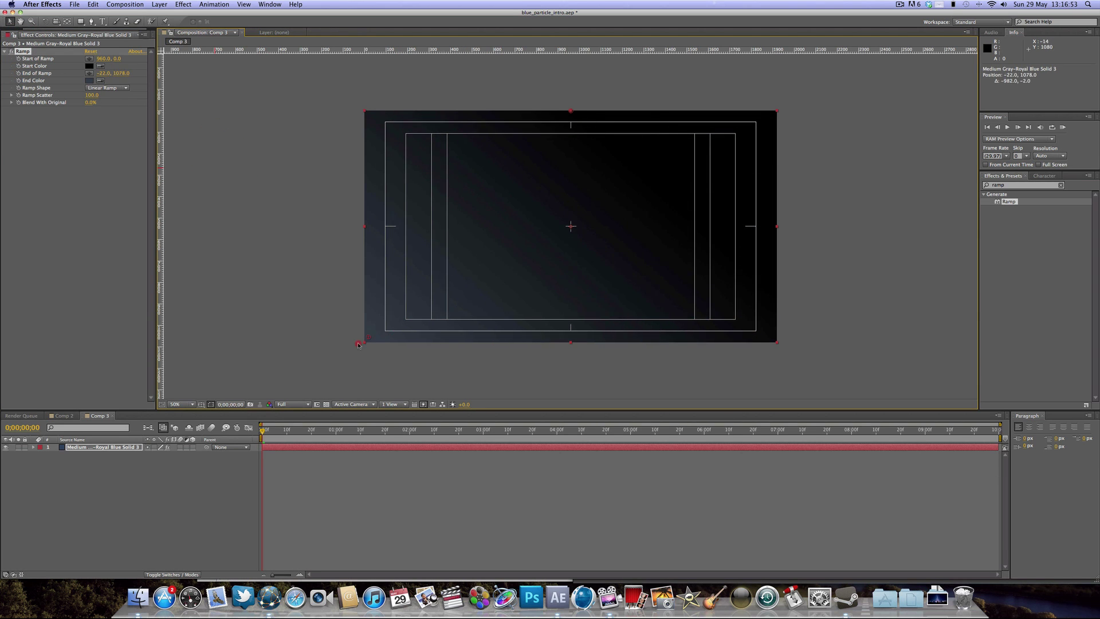
drag(571, 111, 783, 106)
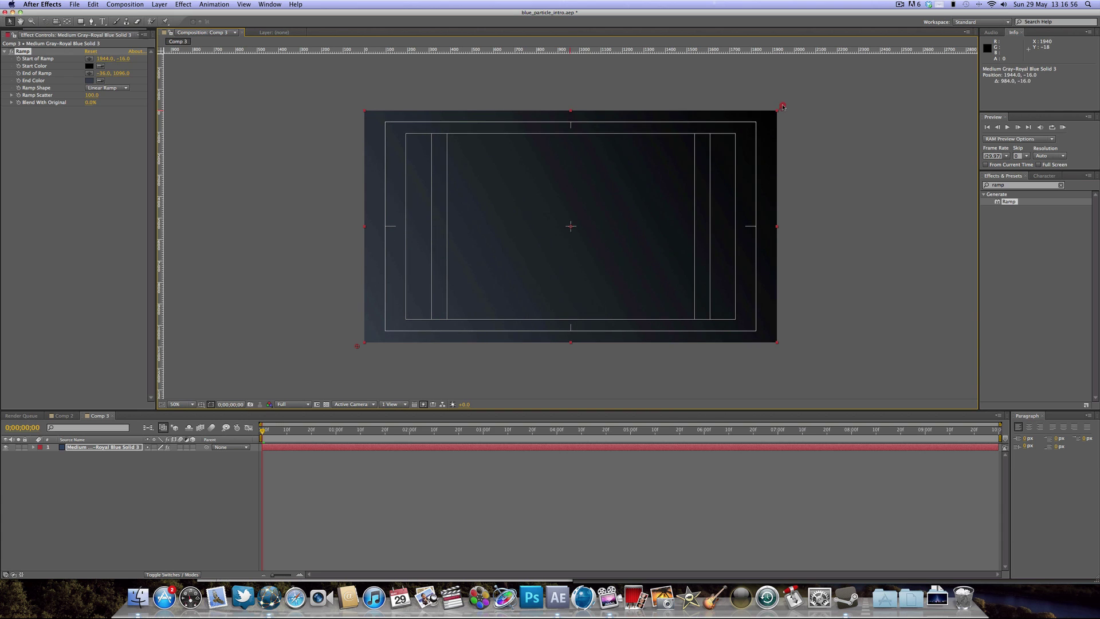
click(804, 138)
Rename the gradient solid layer as Background.
click(112, 448)
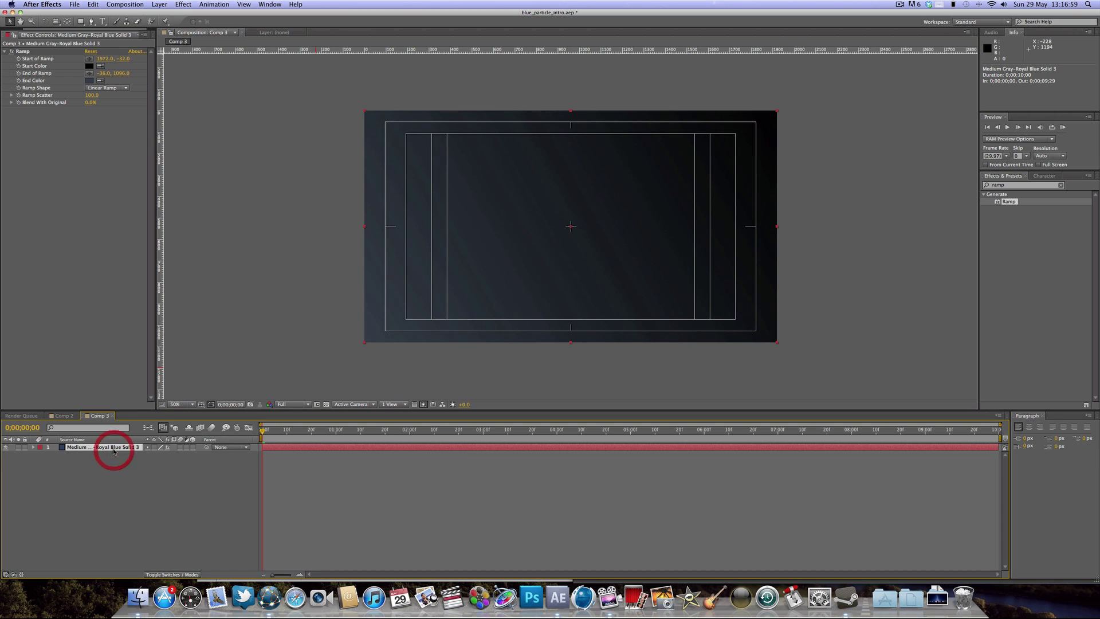
key(Return)
text(B)
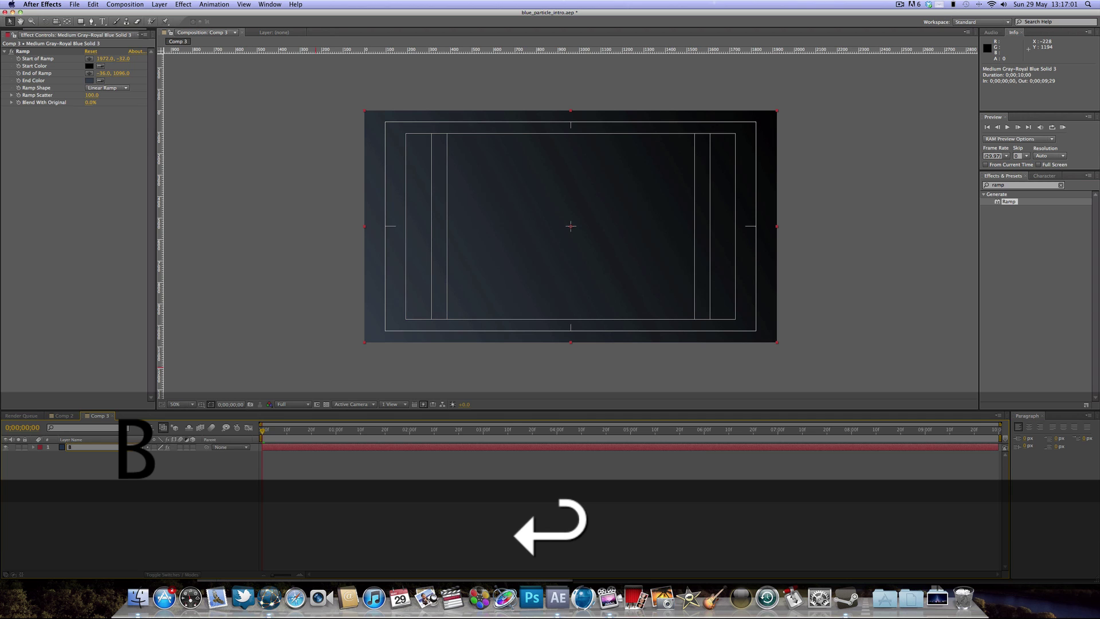
text(ack)
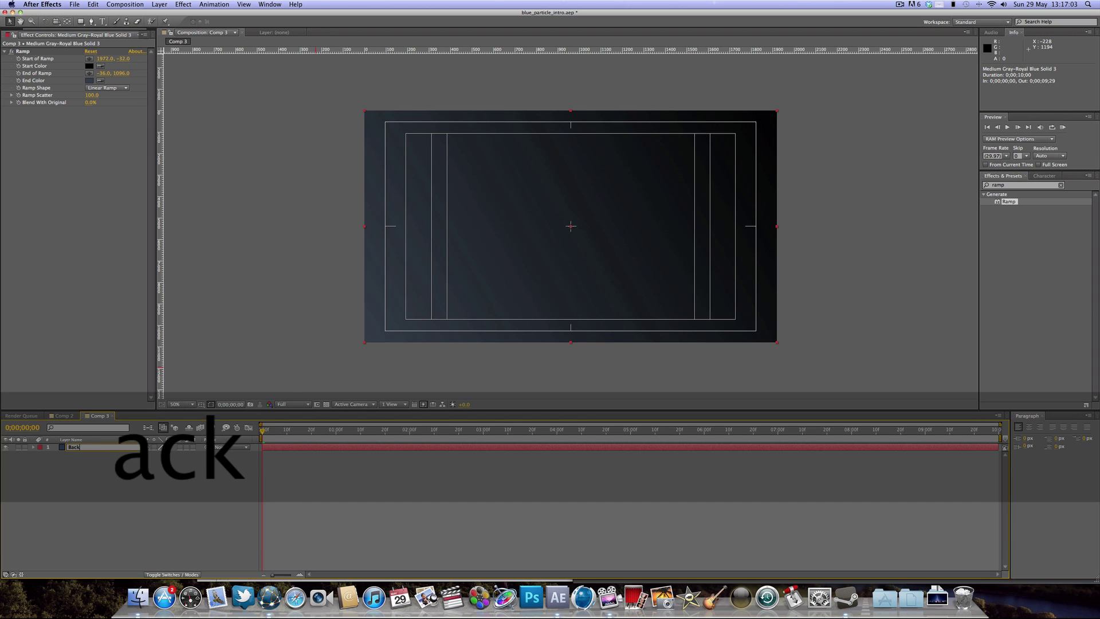
text(ground)
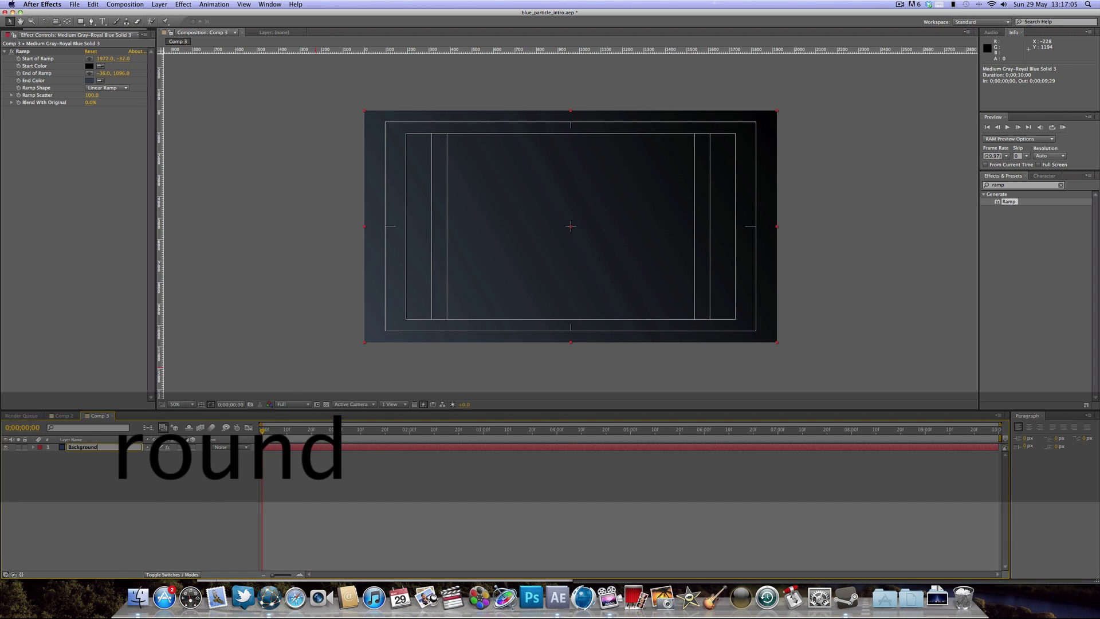
key(Return)
click(138, 474)
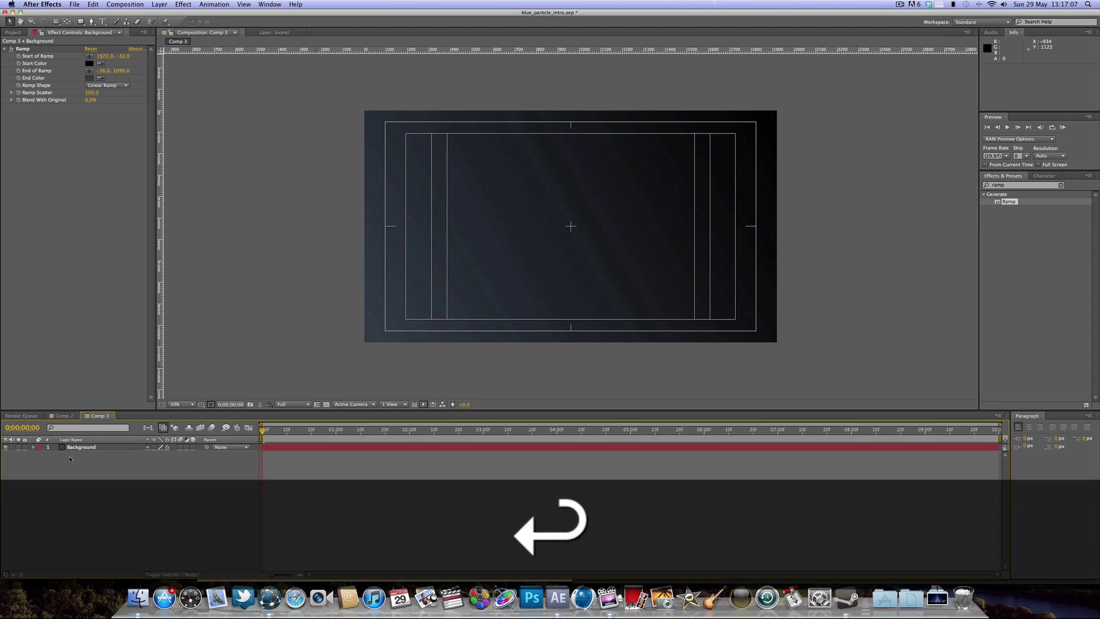
Examine the particles in Comp 2 at about 0;00;00;16, and return to Comp 3.
click(62, 416)
drag(324, 429, 301, 430)
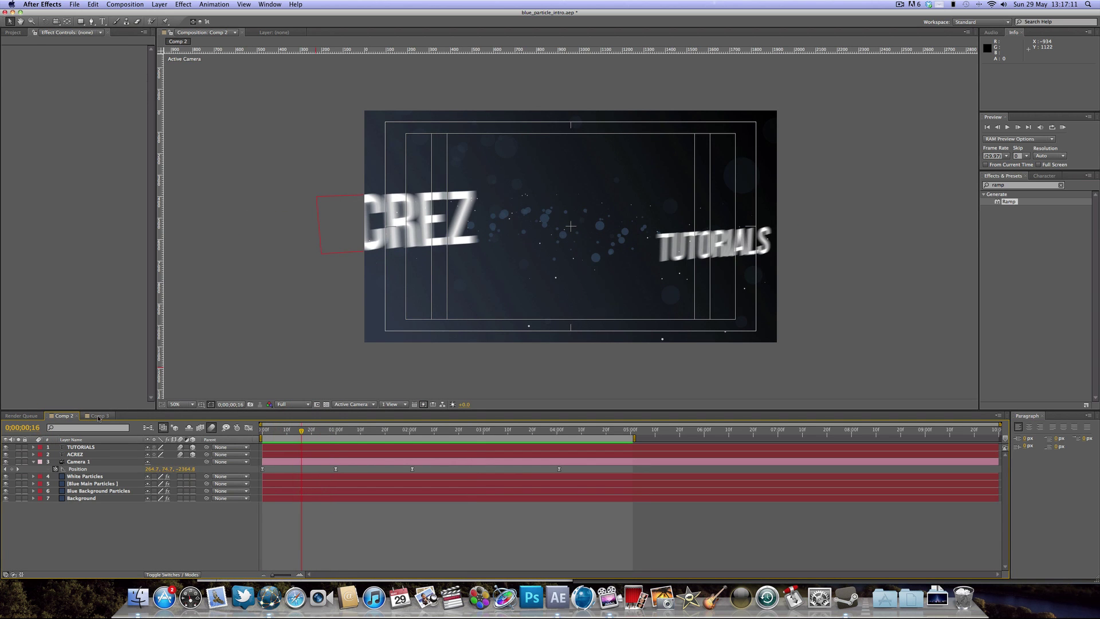
click(99, 417)
Create a comp-sized solid named Main Particles in dark blue, hex 30425A.
click(159, 5)
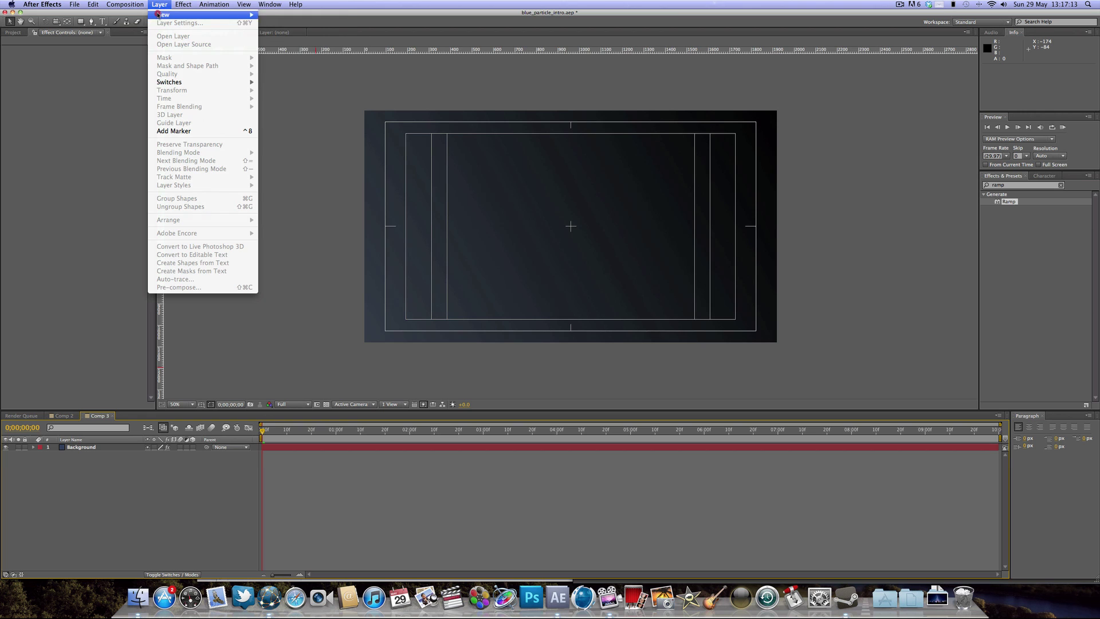
mouse_move(159, 15)
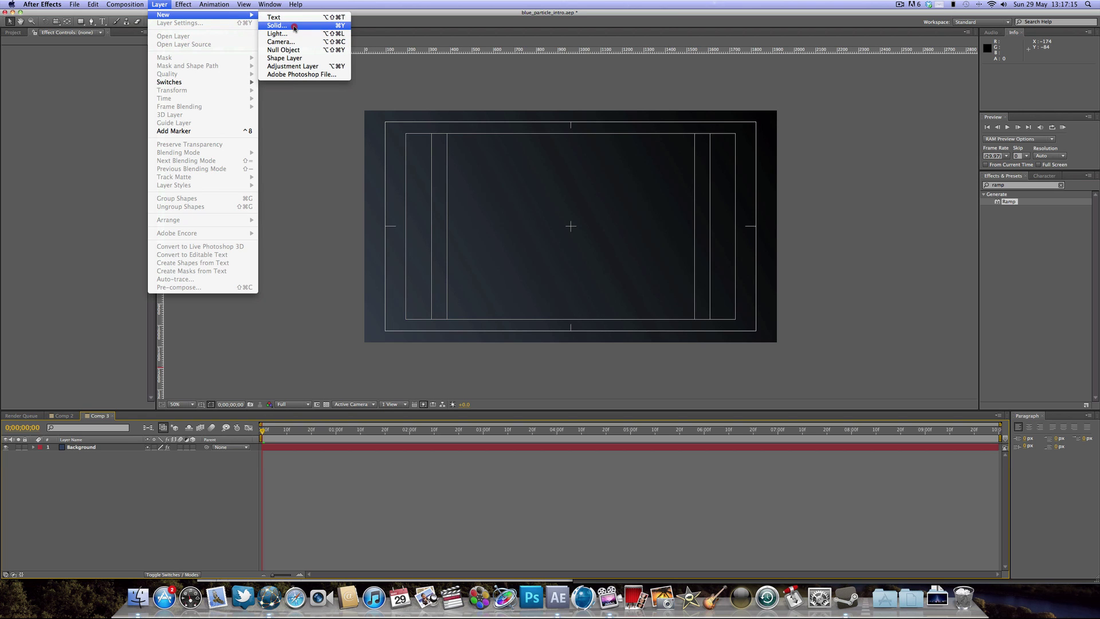
click(294, 25)
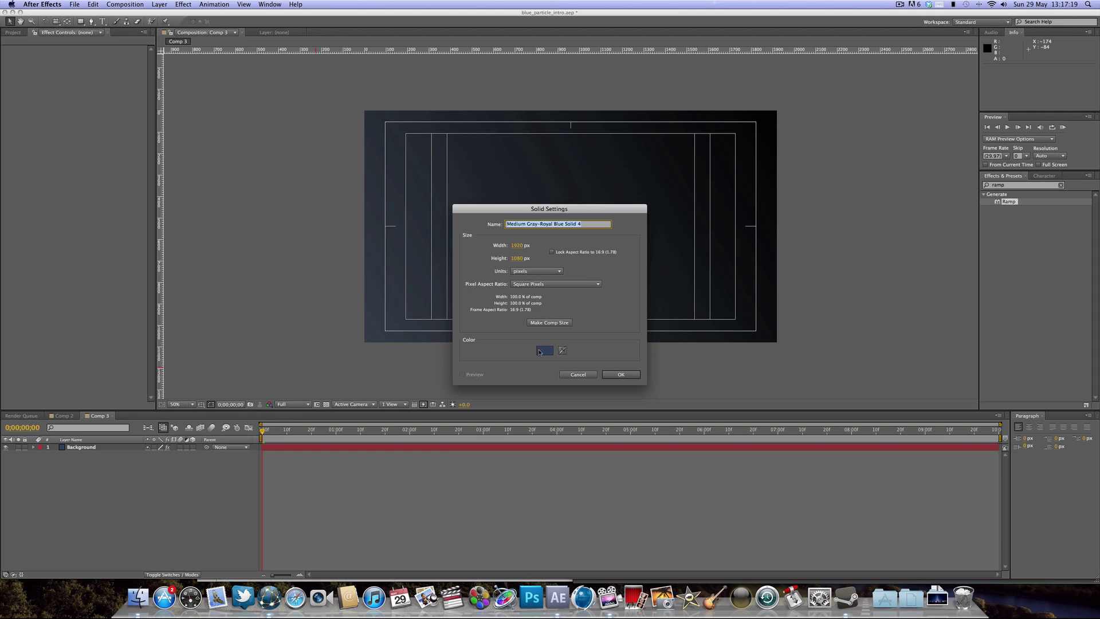
click(539, 351)
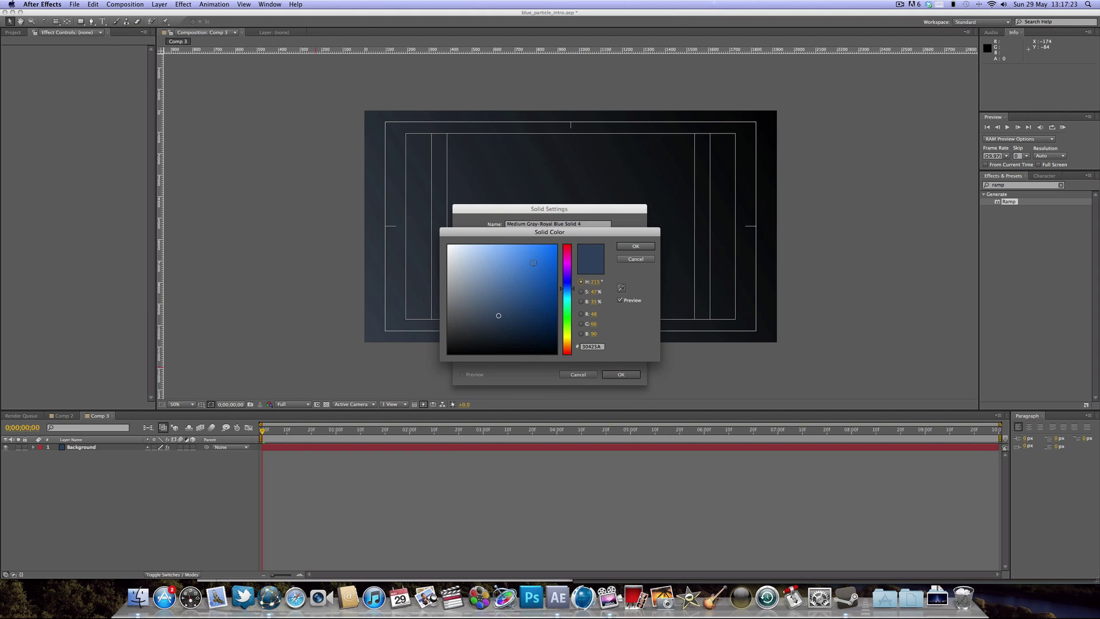
click(636, 246)
click(593, 224)
drag(592, 224, 410, 224)
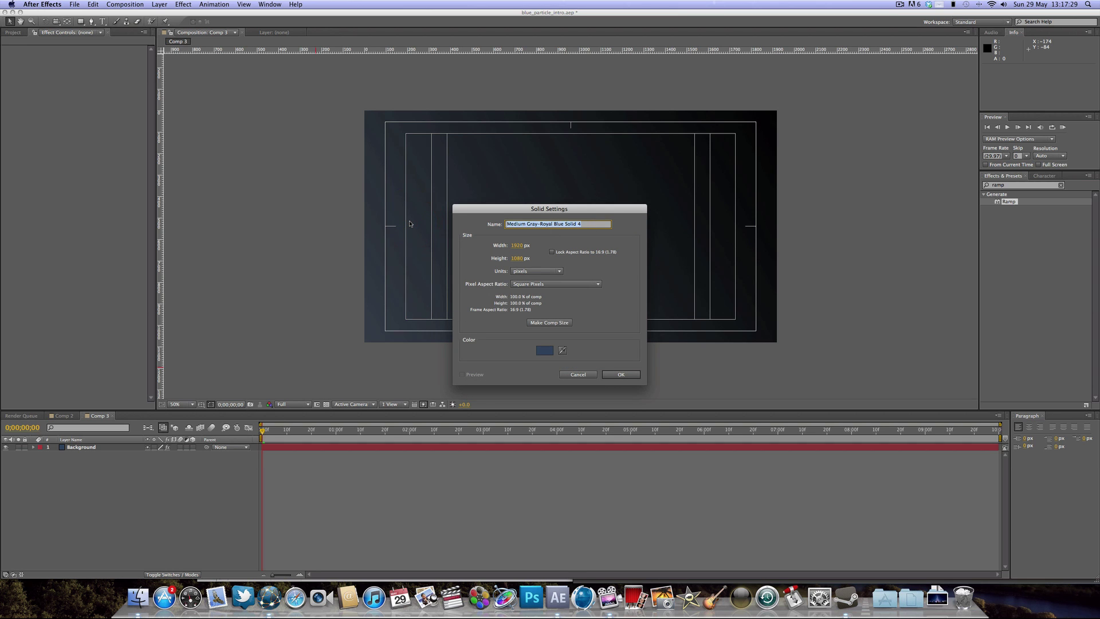
text(Main Pa)
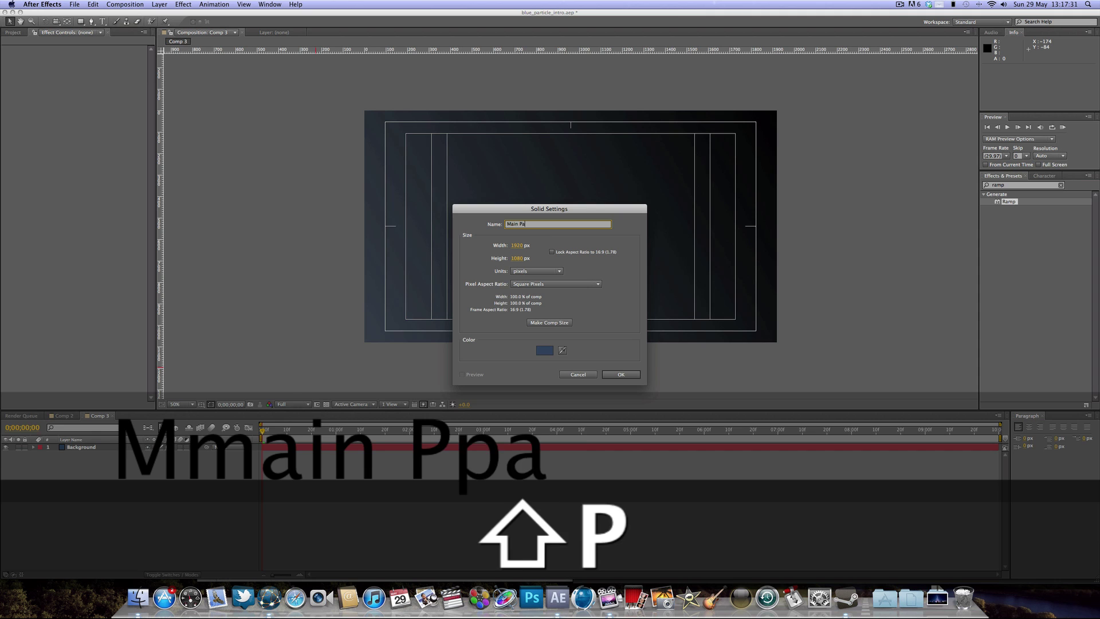
text(rticle)
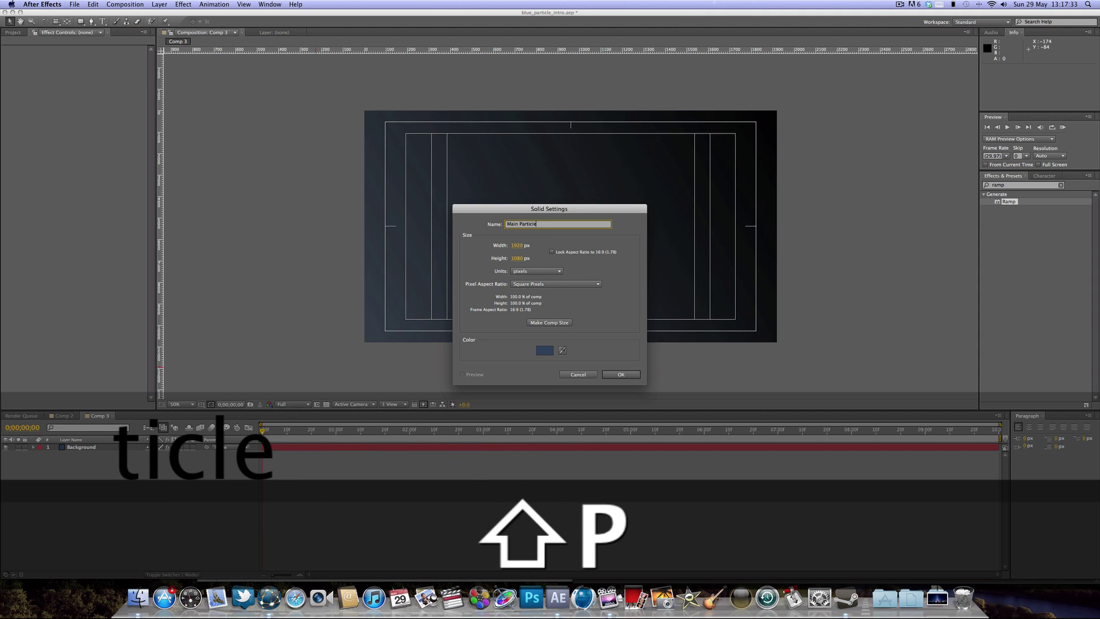
text(s)
key(Return)
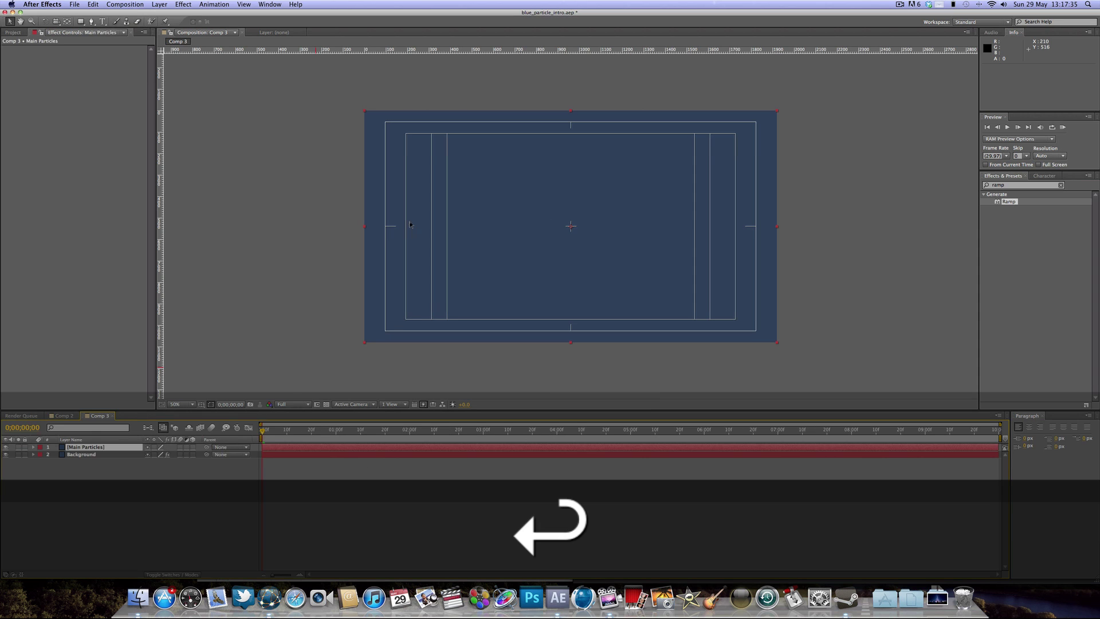
Apply the CC Particle World simulation effect to the Main Particles layer and preview it at 0;00;00;05.
click(183, 4)
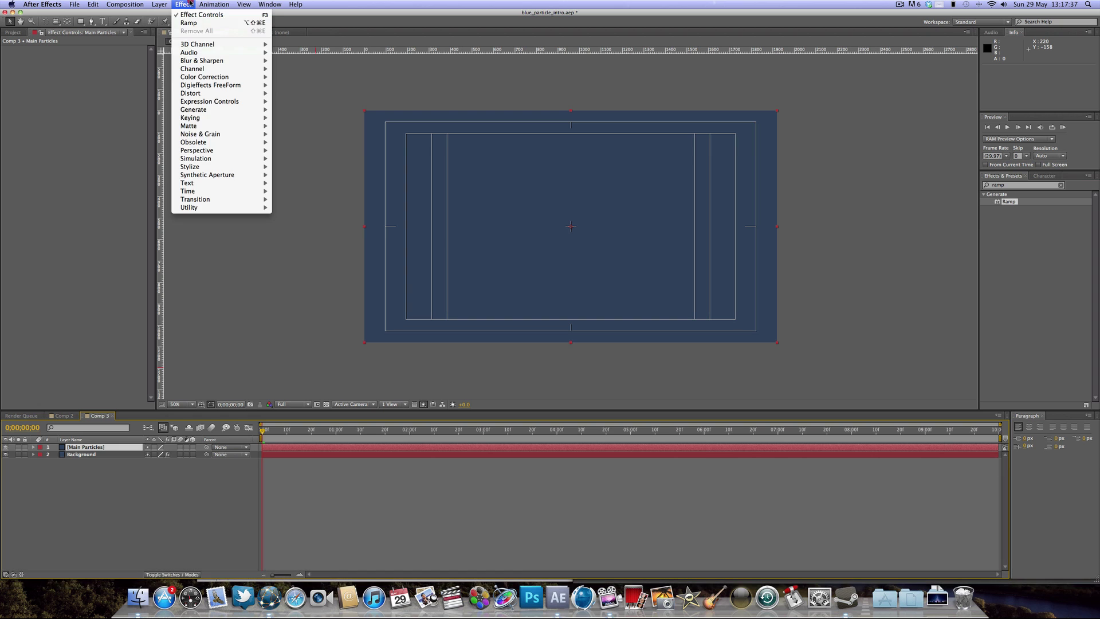
mouse_move(227, 192)
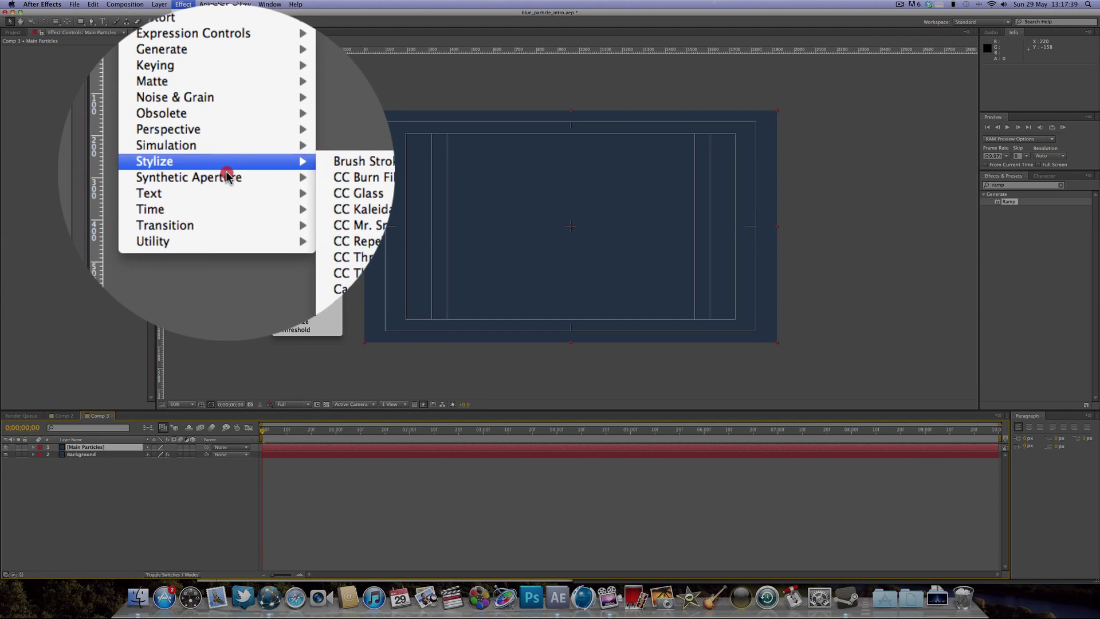
mouse_move(241, 158)
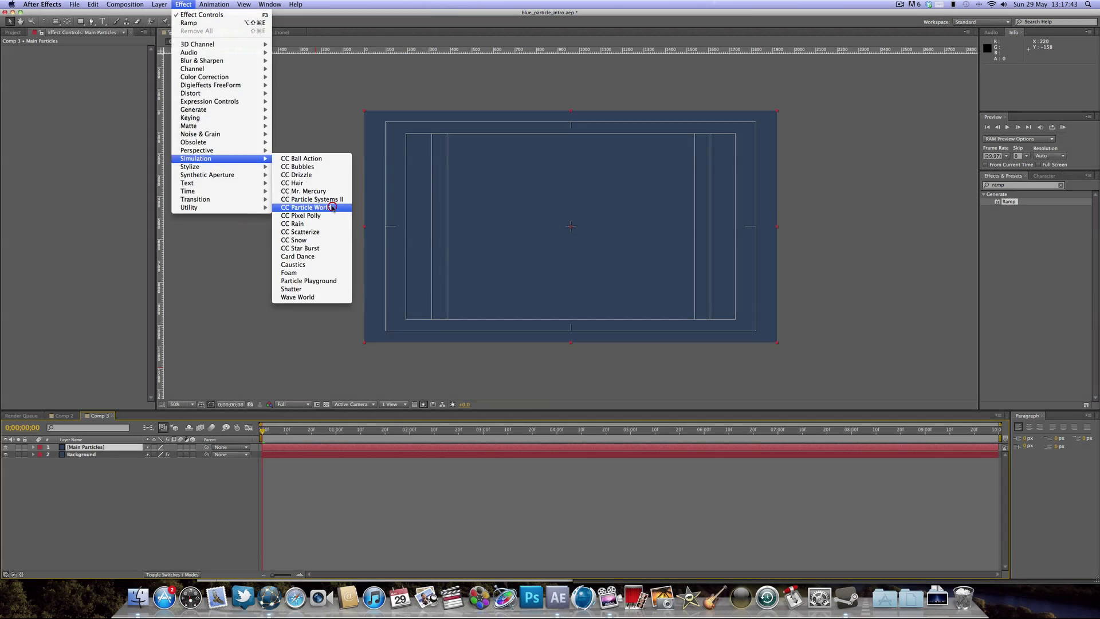
click(324, 207)
drag(320, 440, 275, 436)
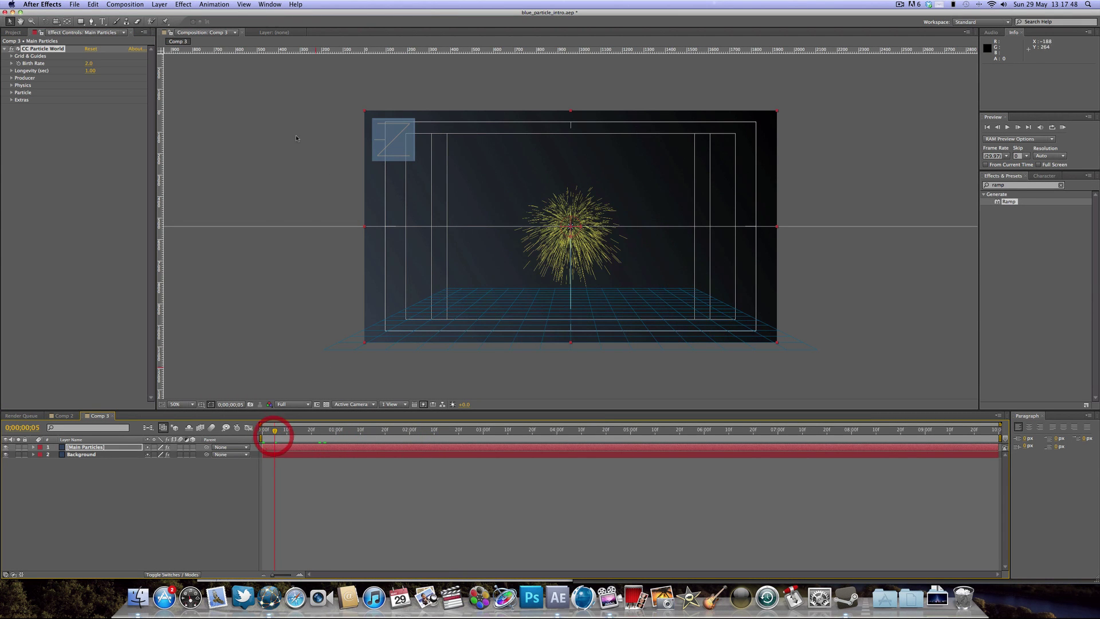
Set the particle producer's Radius X to 0.315, Radius Y to 0.050 and Radius Z to 0.670, and return to the first frame.
click(11, 79)
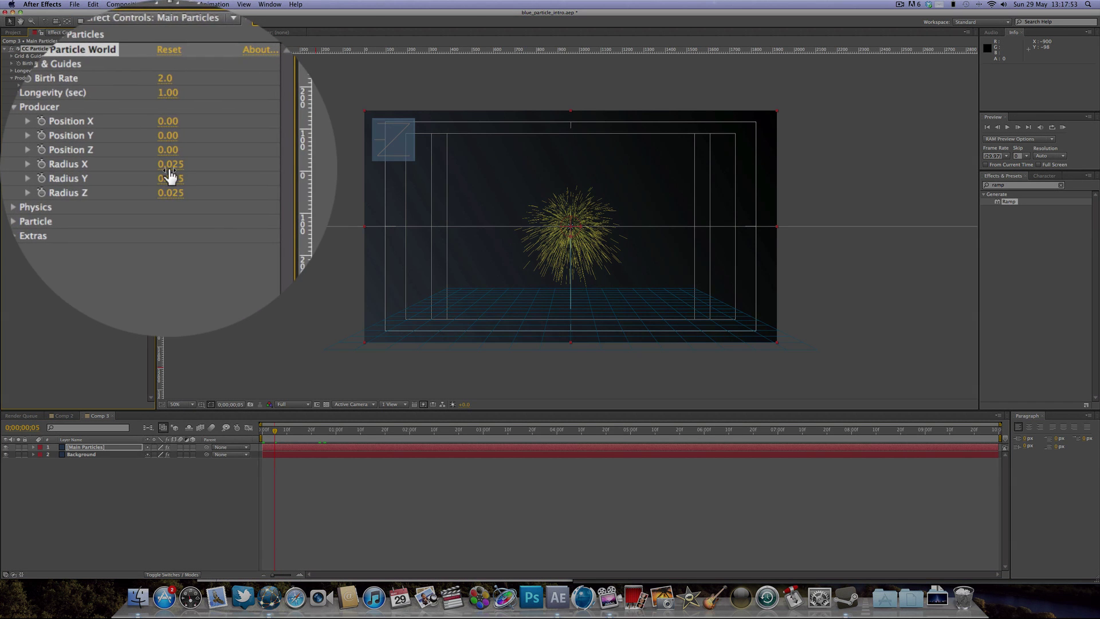
drag(170, 175, 126, 147)
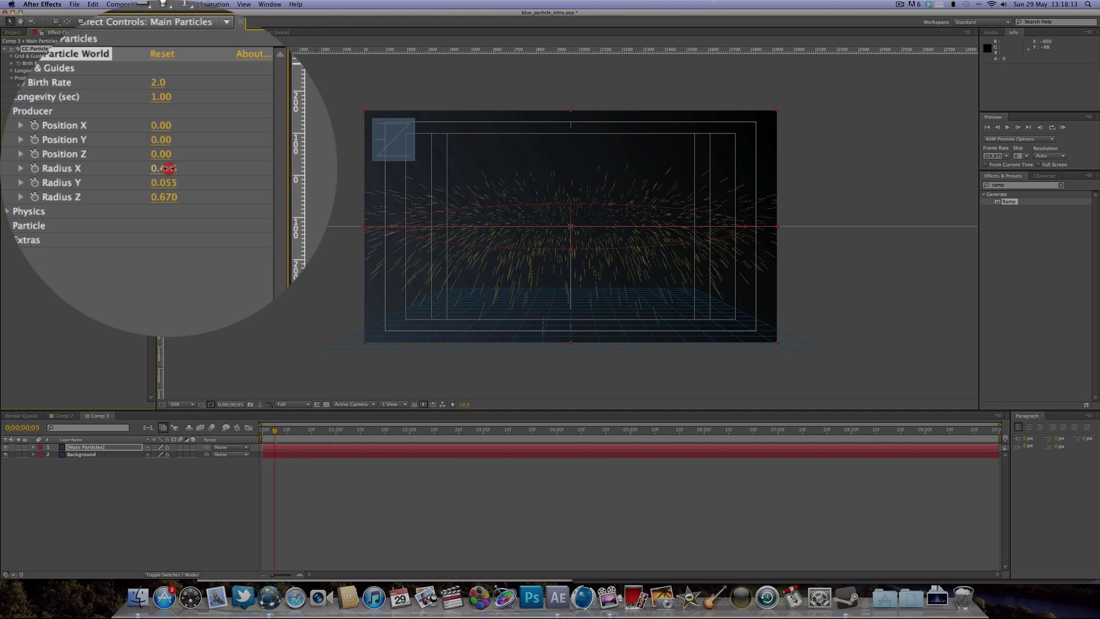
drag(168, 168, 155, 168)
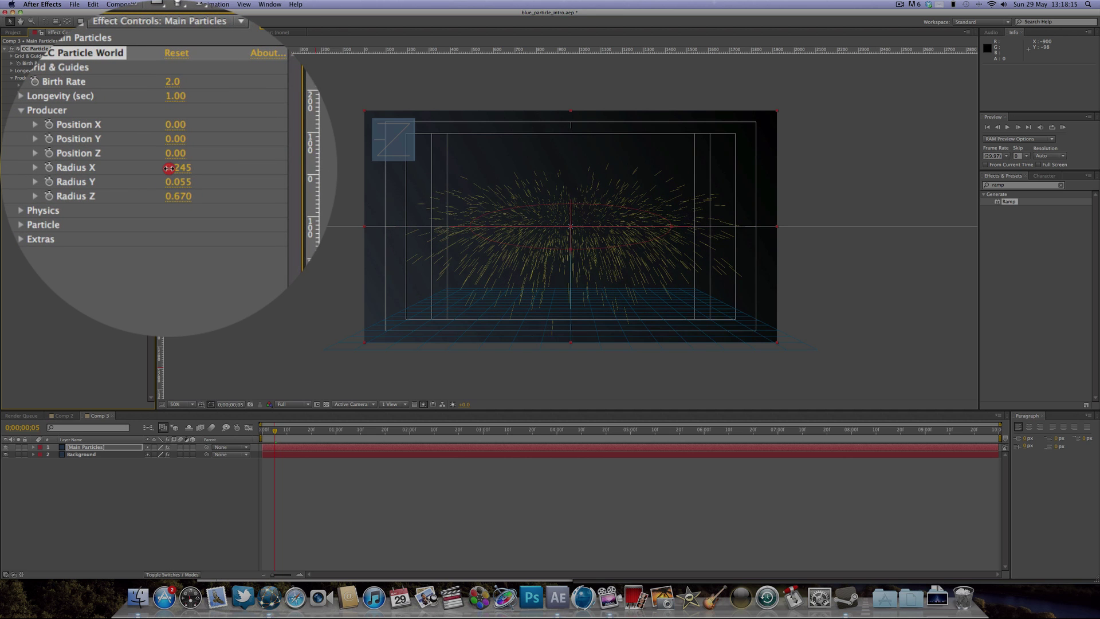
drag(87, 107, 90, 114)
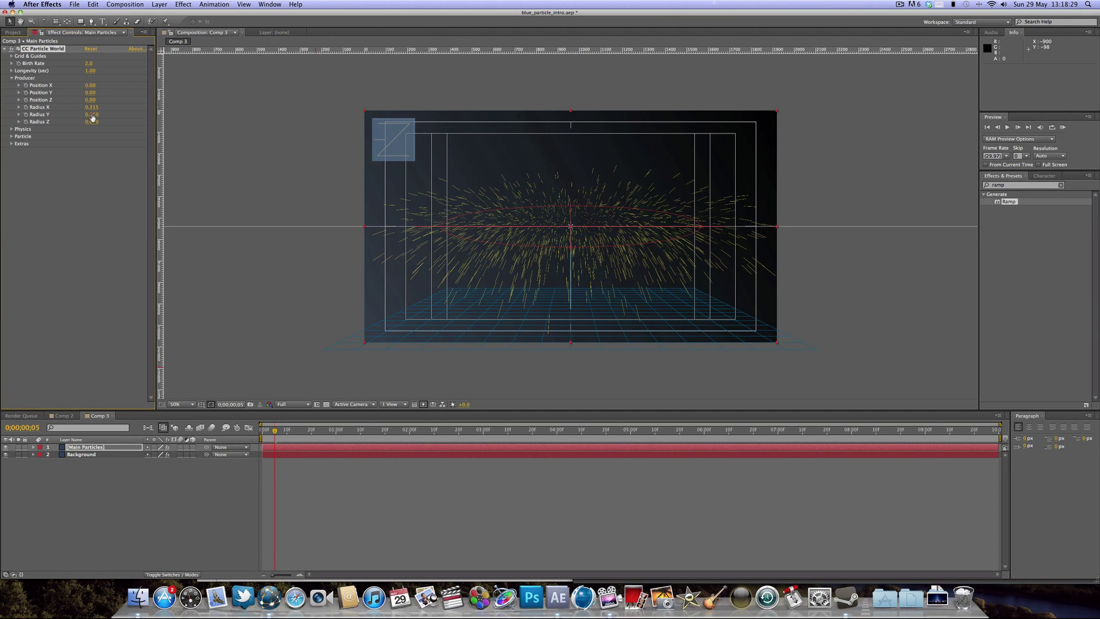
drag(267, 432, 254, 434)
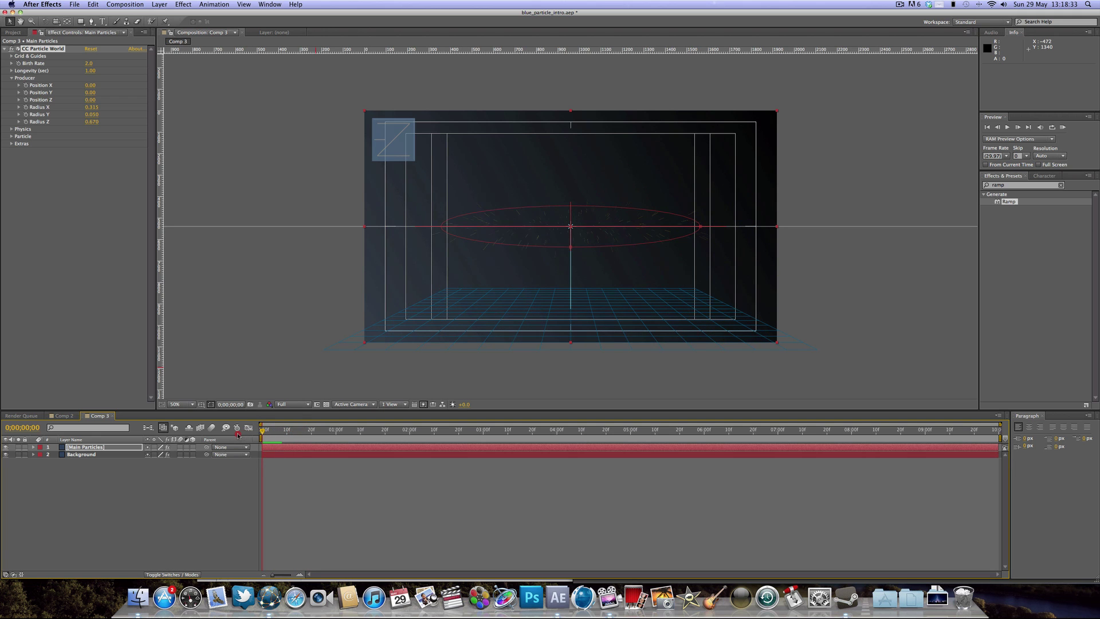
click(237, 431)
Set the particle physics Velocity to 0.10 and preview the motion from the start of the composition.
click(11, 130)
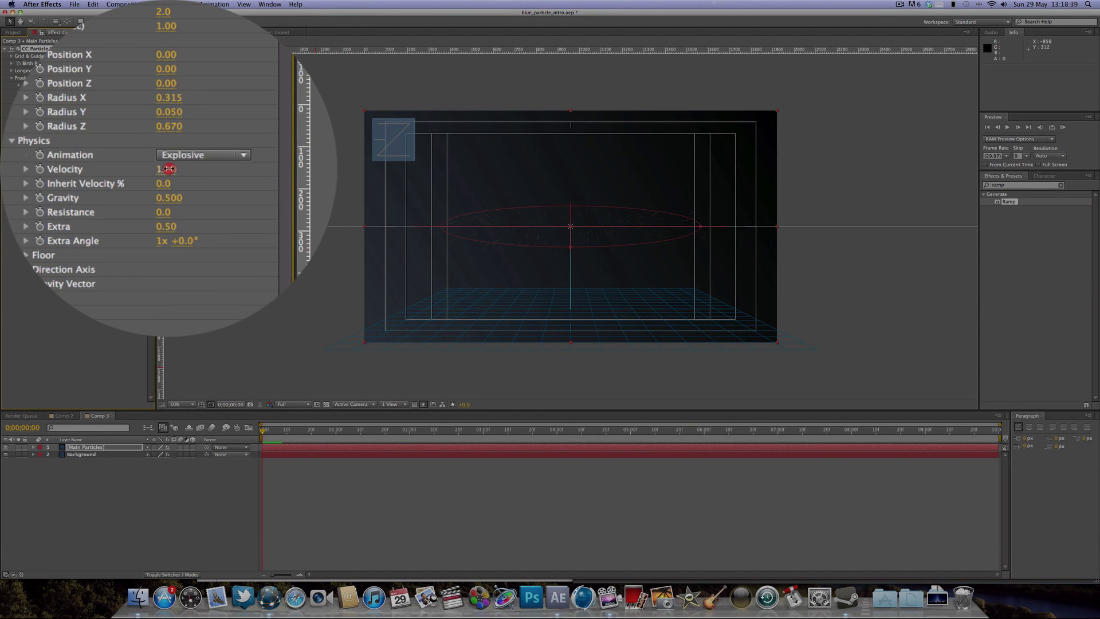
click(168, 169)
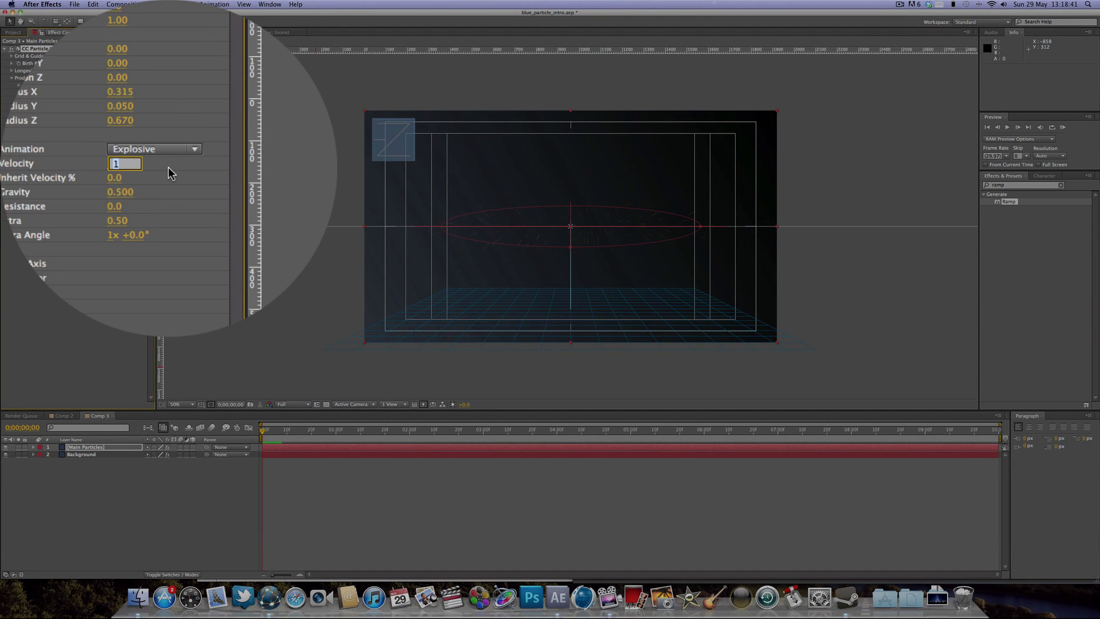
text(.10)
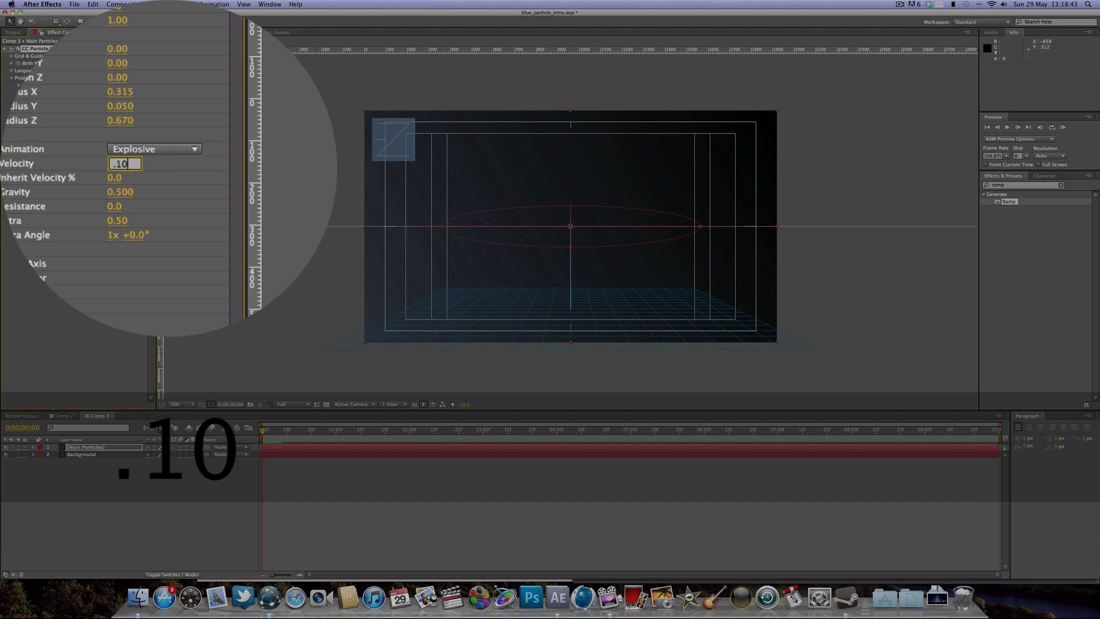
key(Return)
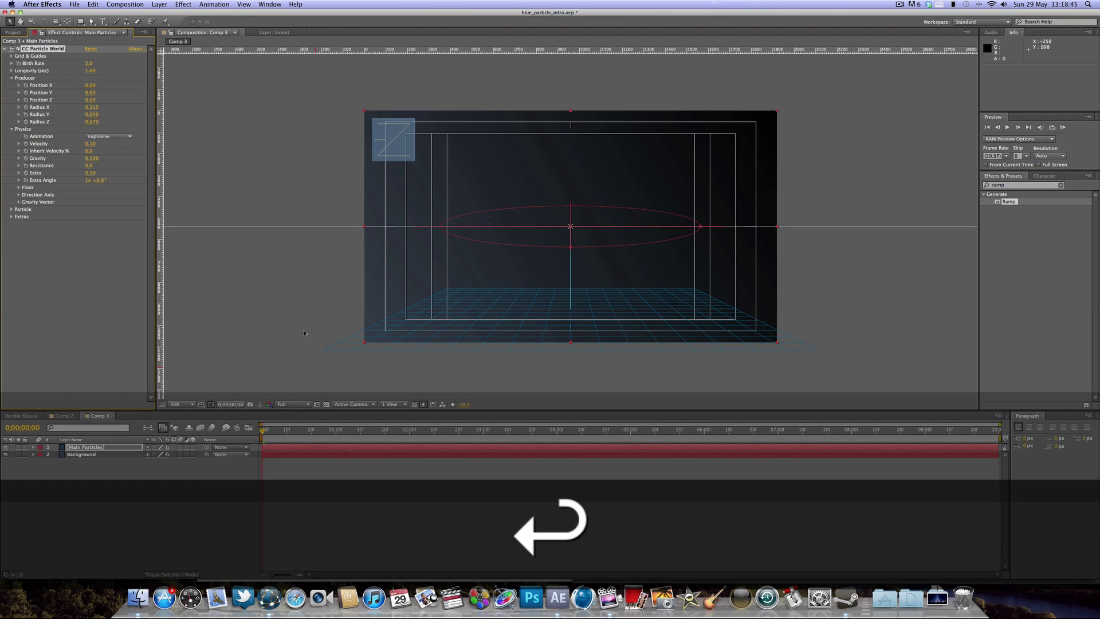
mouse_move(264, 431)
mouse_down()
mouse_move(385, 436)
mouse_move(248, 445)
mouse_up()
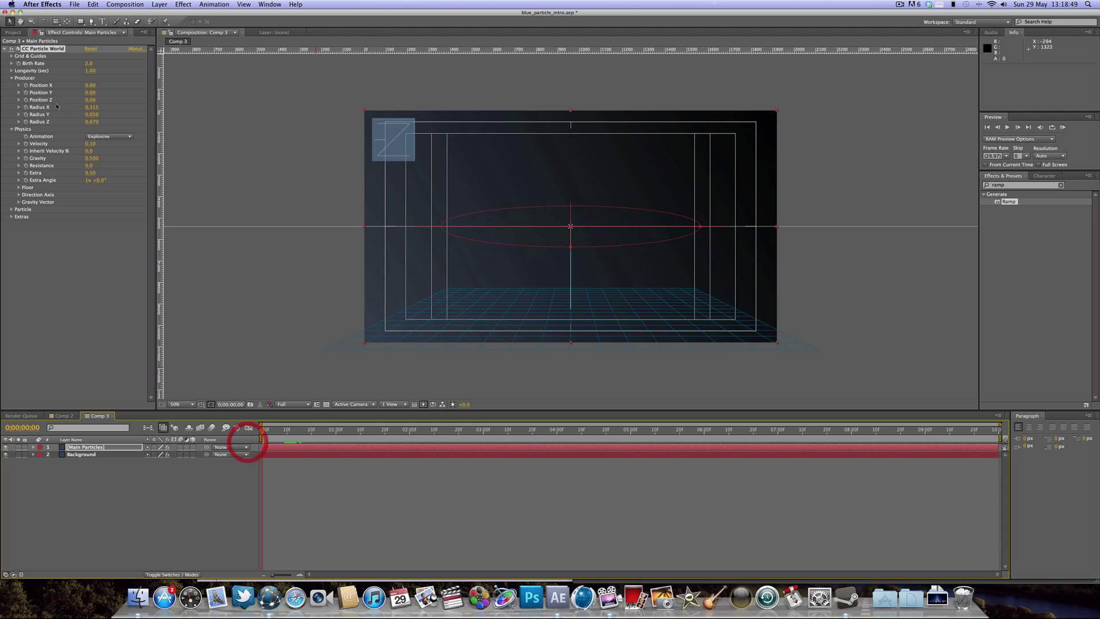
Set the particle physics Gravity to 0, preview the motion and go back to the first frame.
click(92, 160)
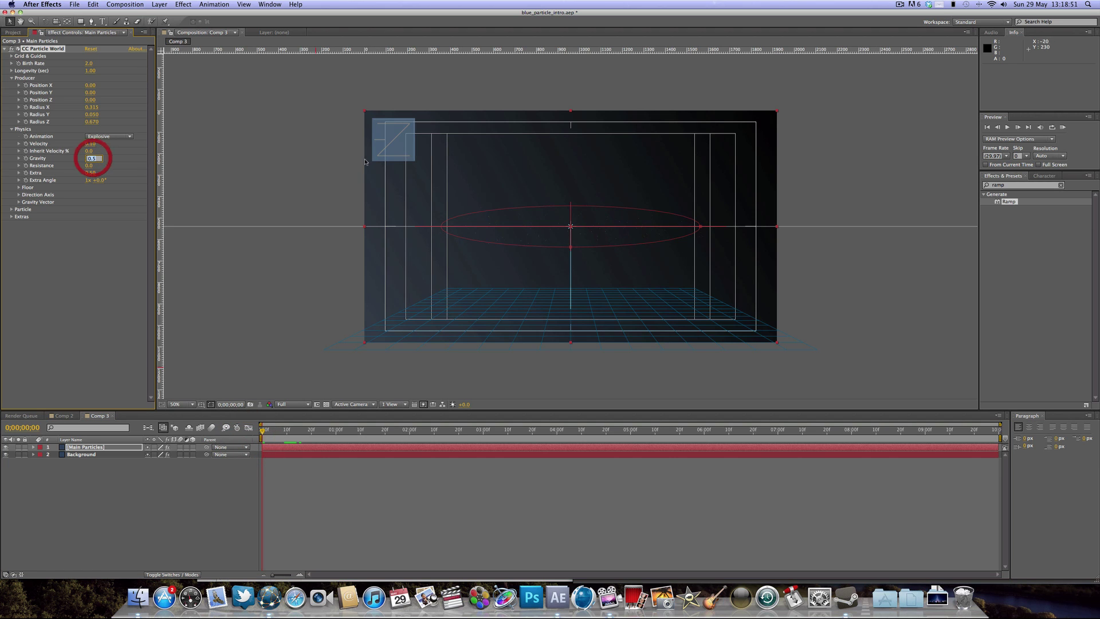
text(0)
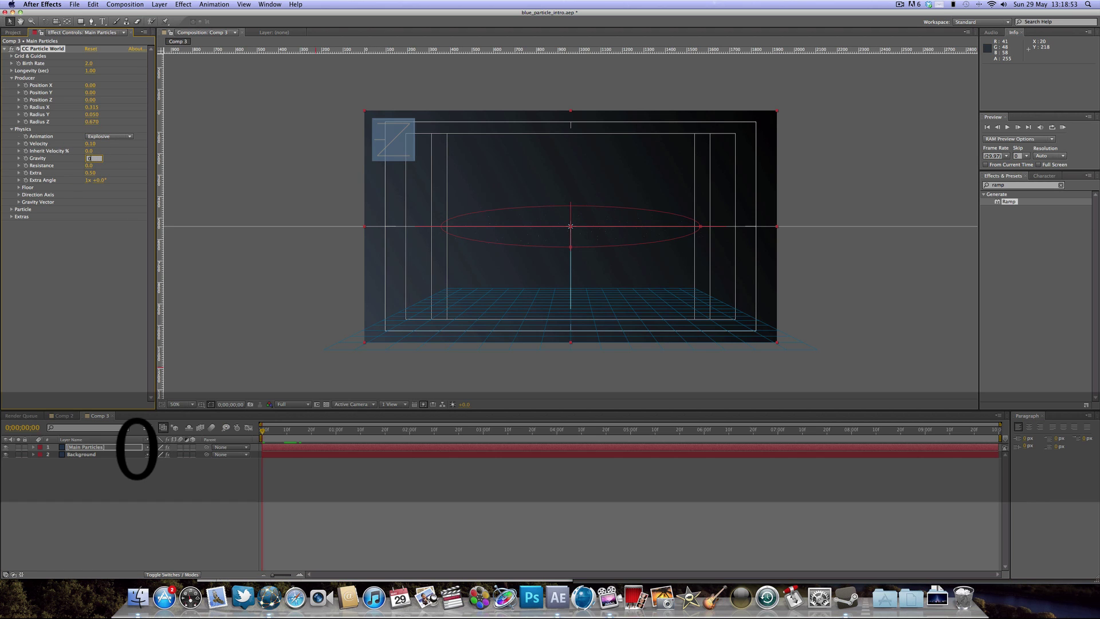
key(Return)
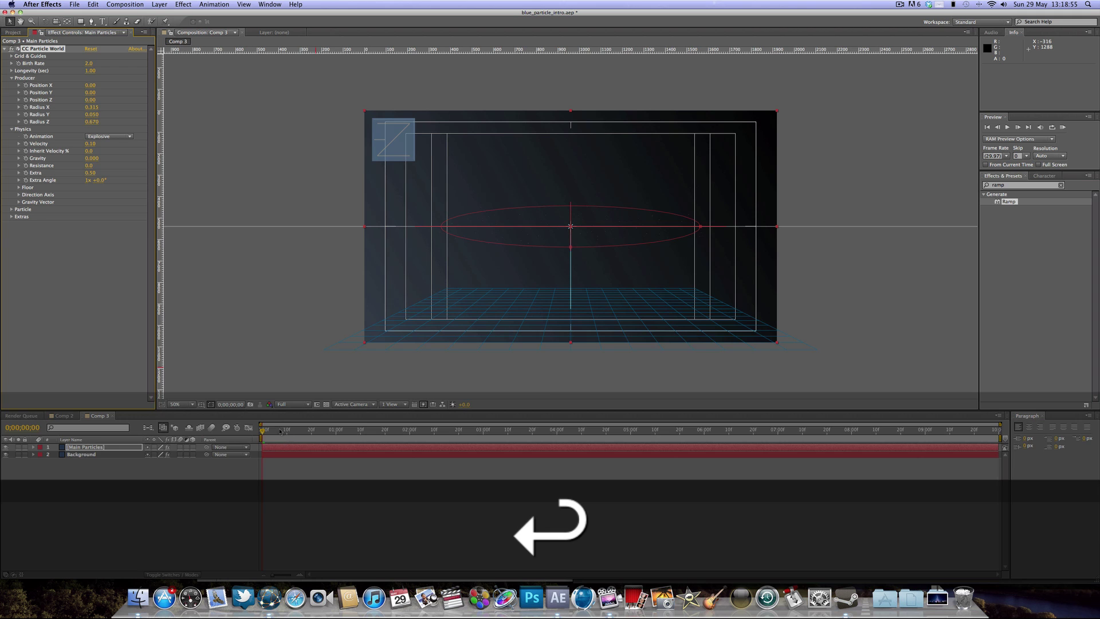
drag(280, 431, 351, 432)
key(Home)
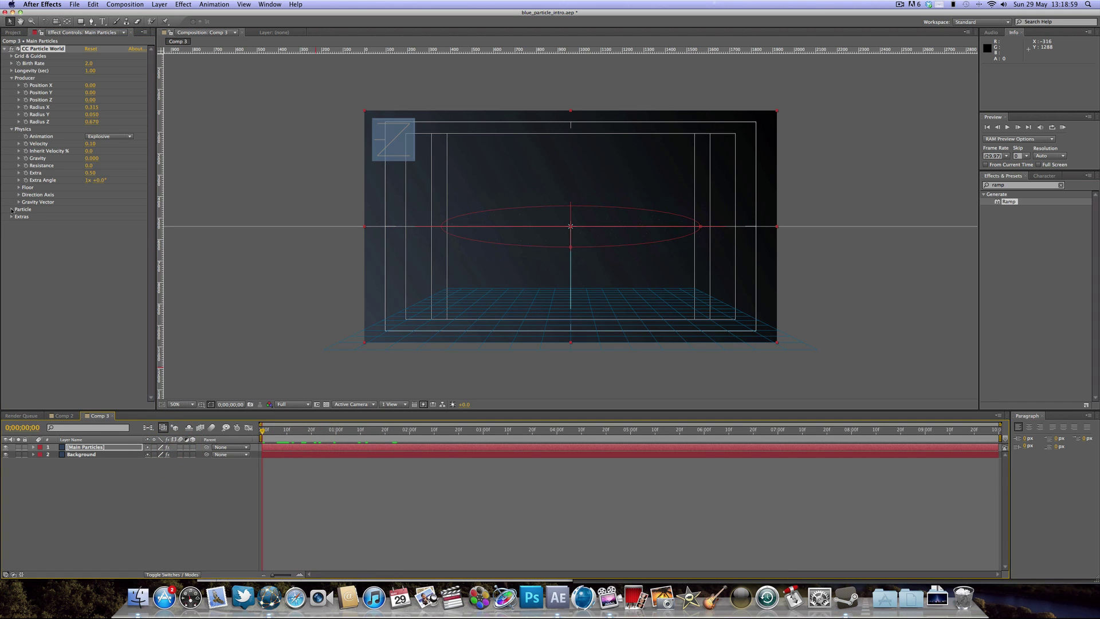
Change the particle type to Lens Convex and check the particles at 0;00;00;10.
click(12, 210)
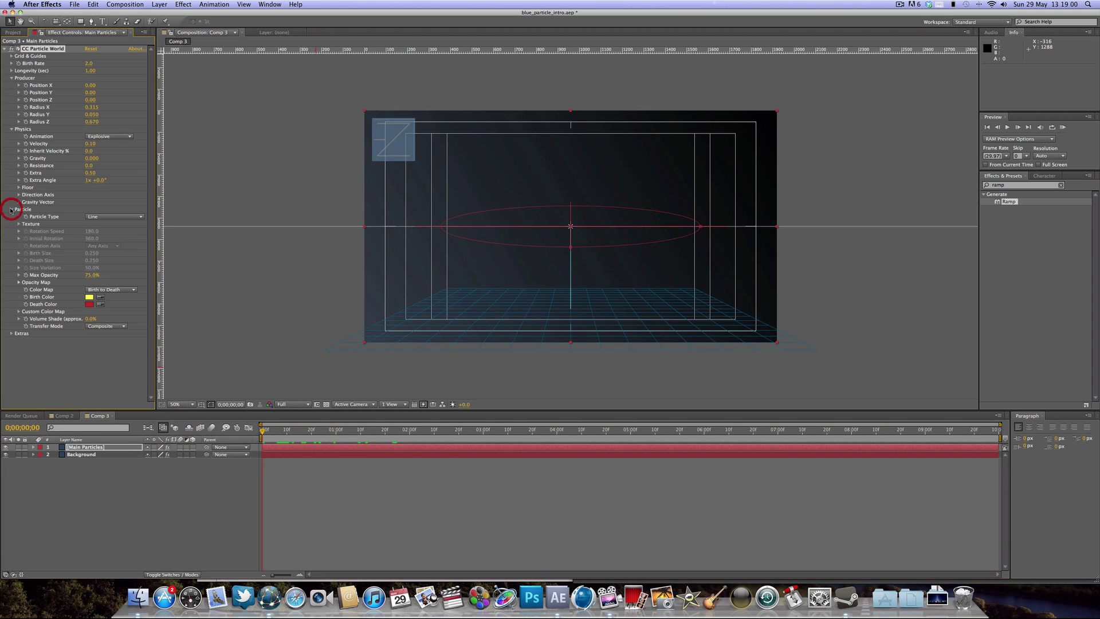
click(115, 217)
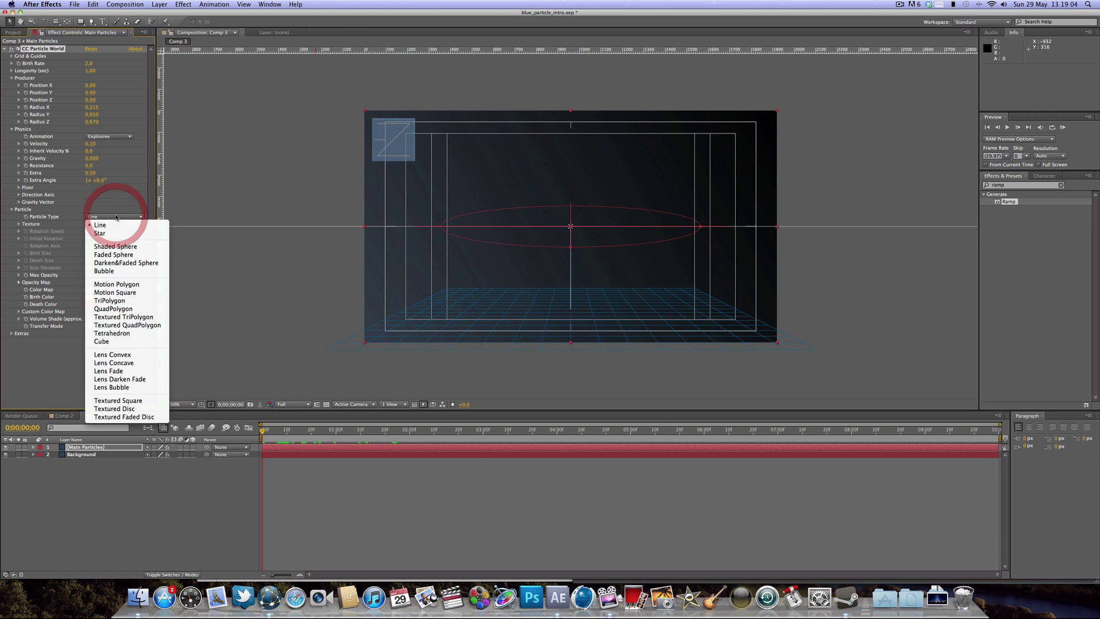
click(153, 359)
mouse_move(282, 433)
mouse_down()
mouse_move(475, 434)
mouse_move(267, 436)
mouse_move(479, 440)
mouse_move(265, 444)
mouse_move(287, 447)
mouse_up()
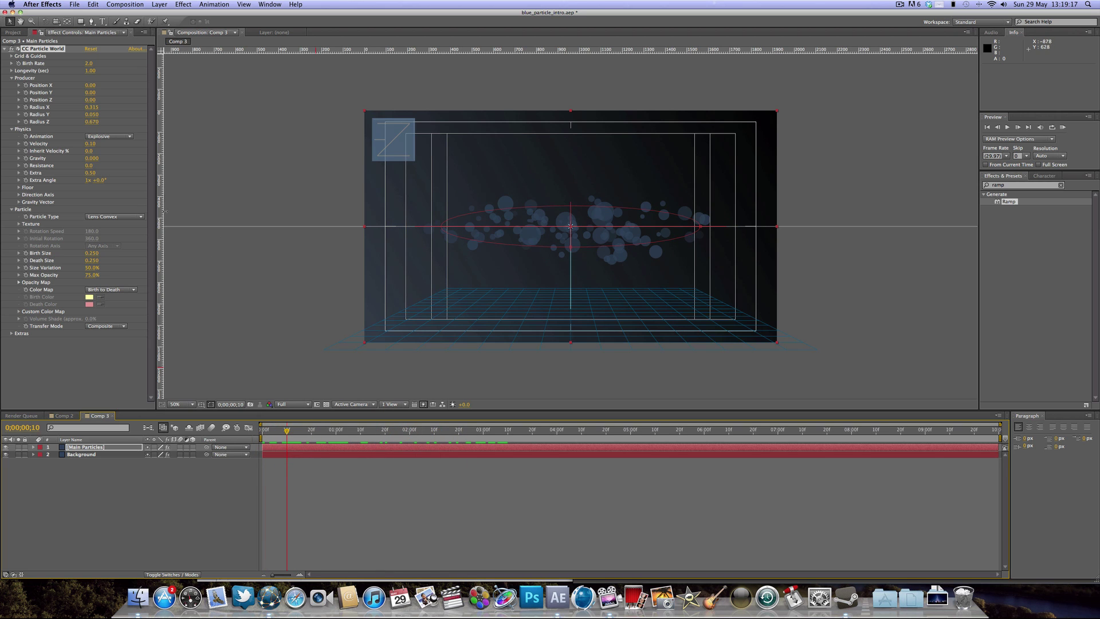
click(128, 218)
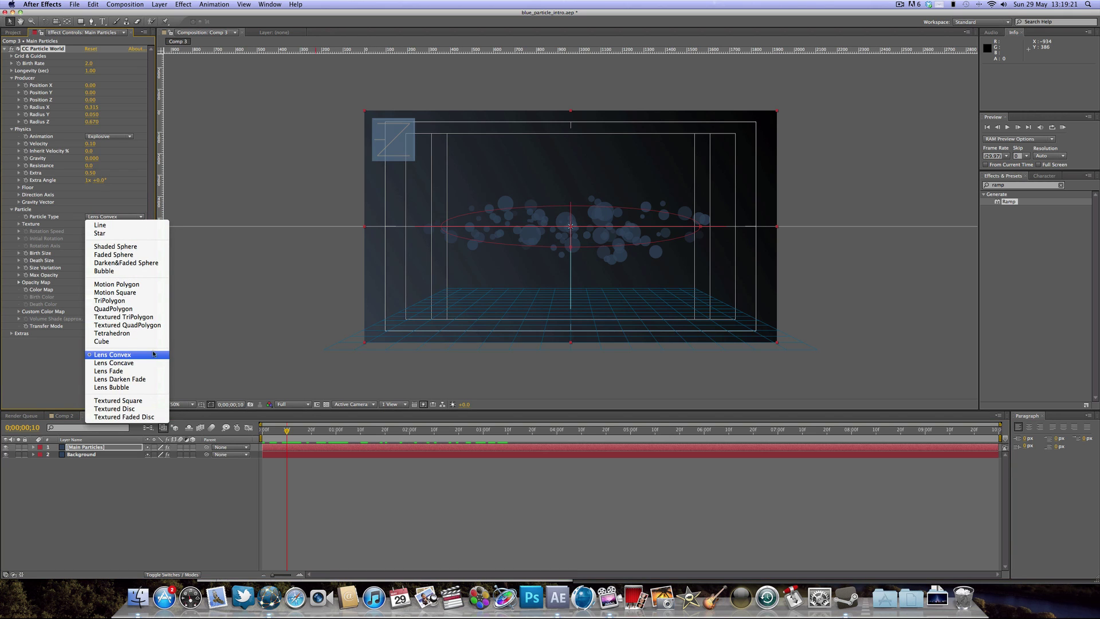
click(246, 306)
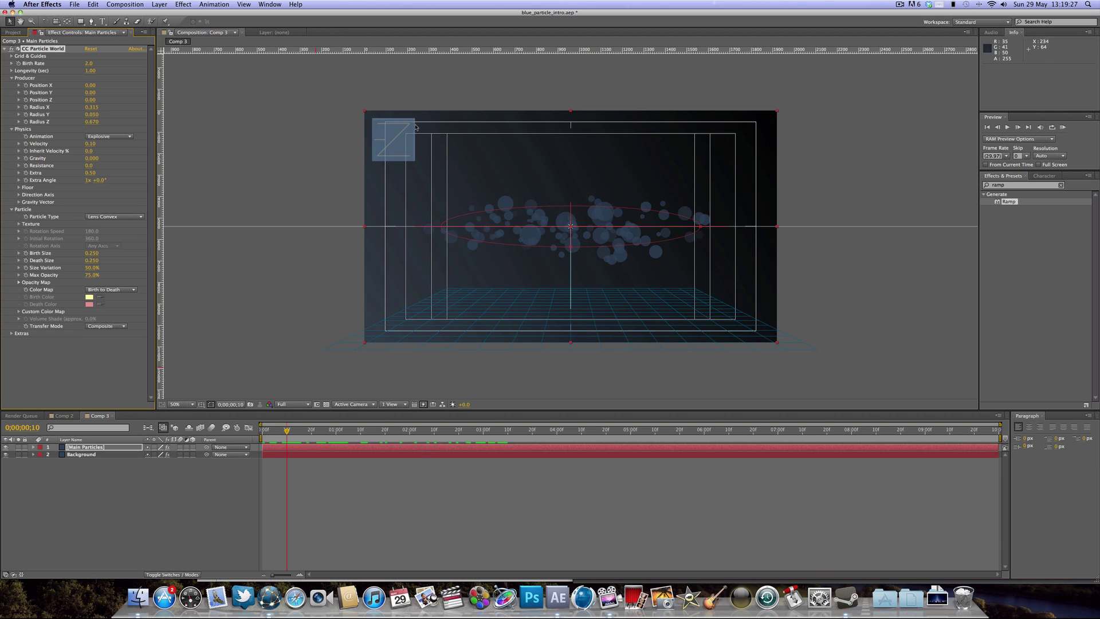
click(121, 218)
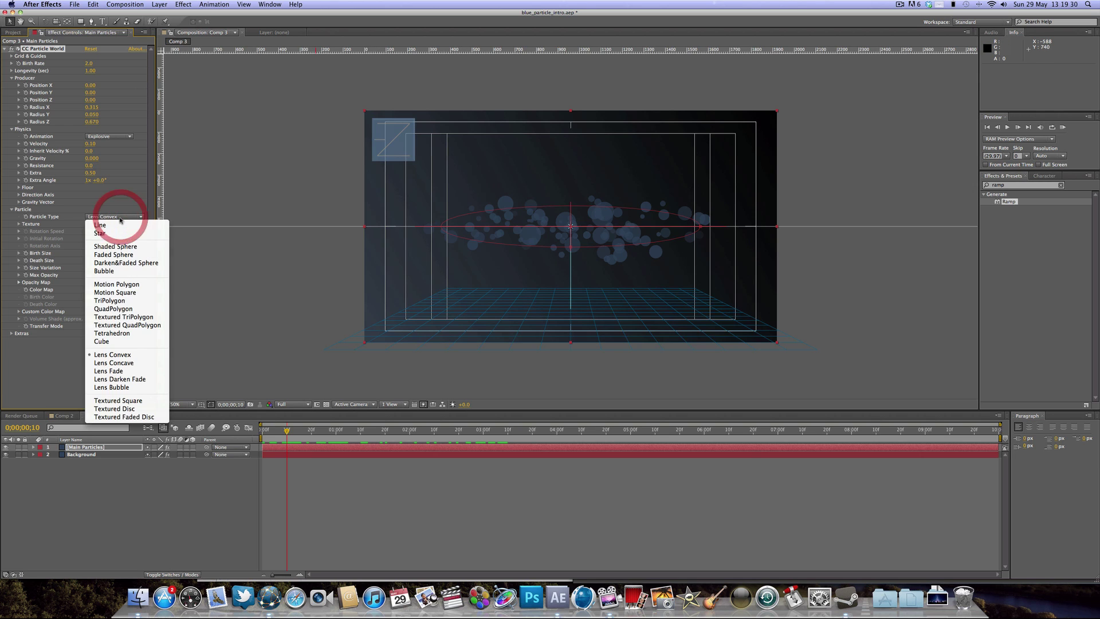
click(127, 355)
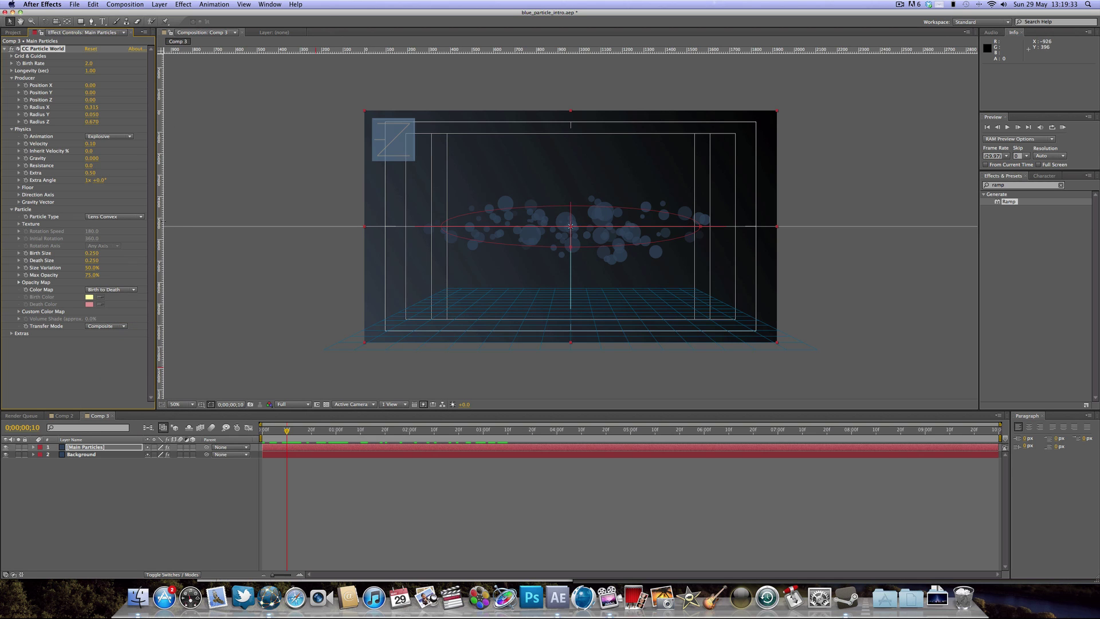
Move to 0;00;00;16 and set the particle producer's Radius Z to 0.820.
drag(287, 430, 302, 430)
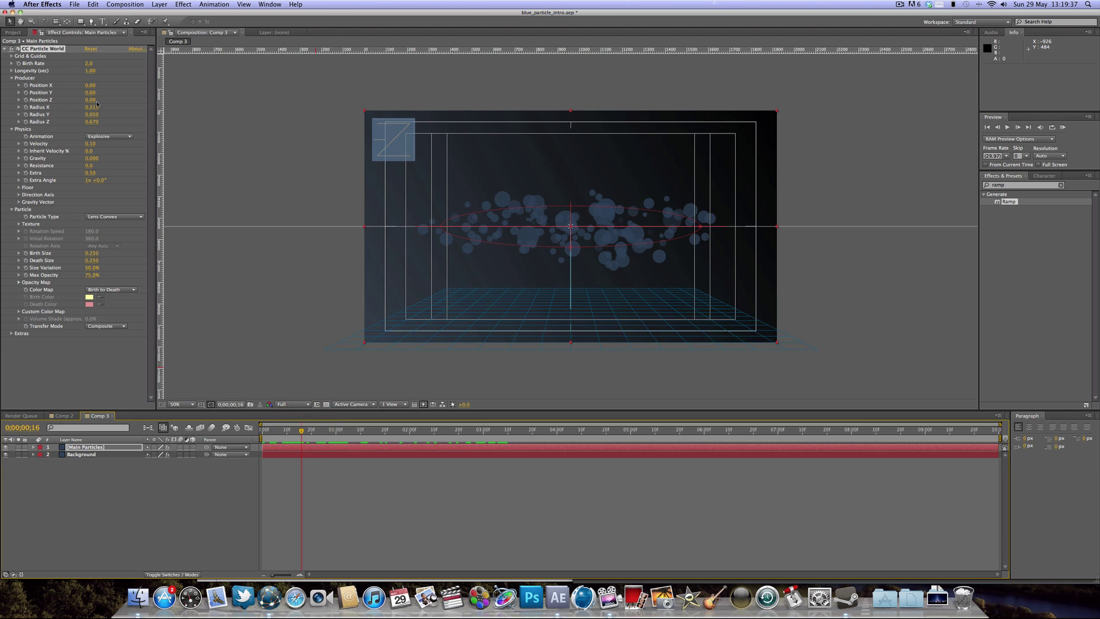
drag(93, 122, 100, 121)
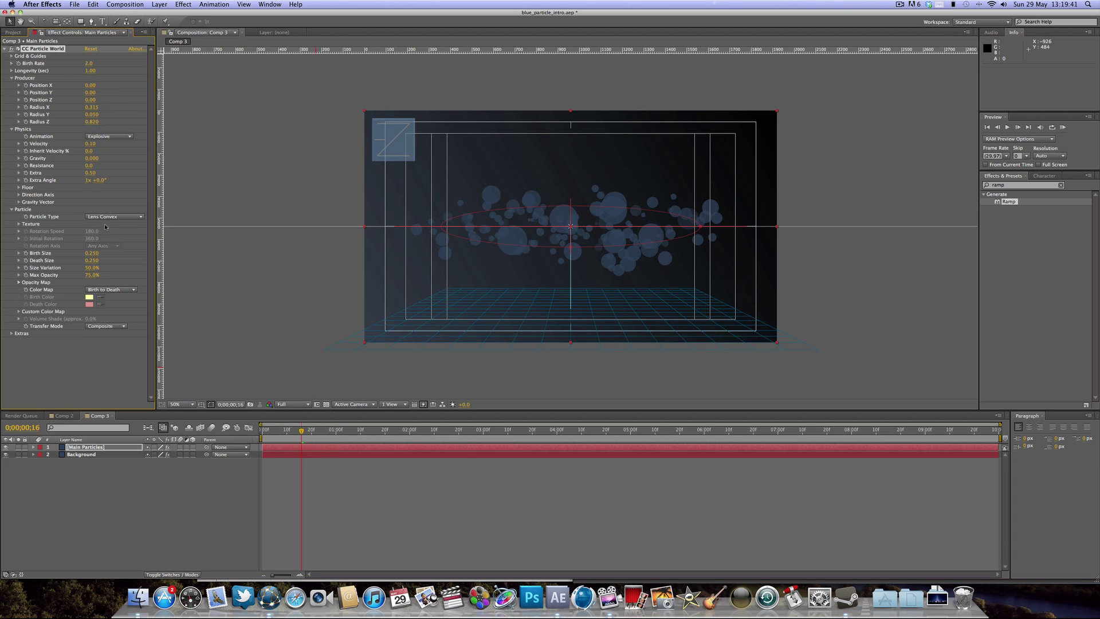
Set the particles' Birth Size to 0.040, Death Size to 0.240, Size Variation to 100% and Max Opacity to 100%.
drag(93, 256, 85, 253)
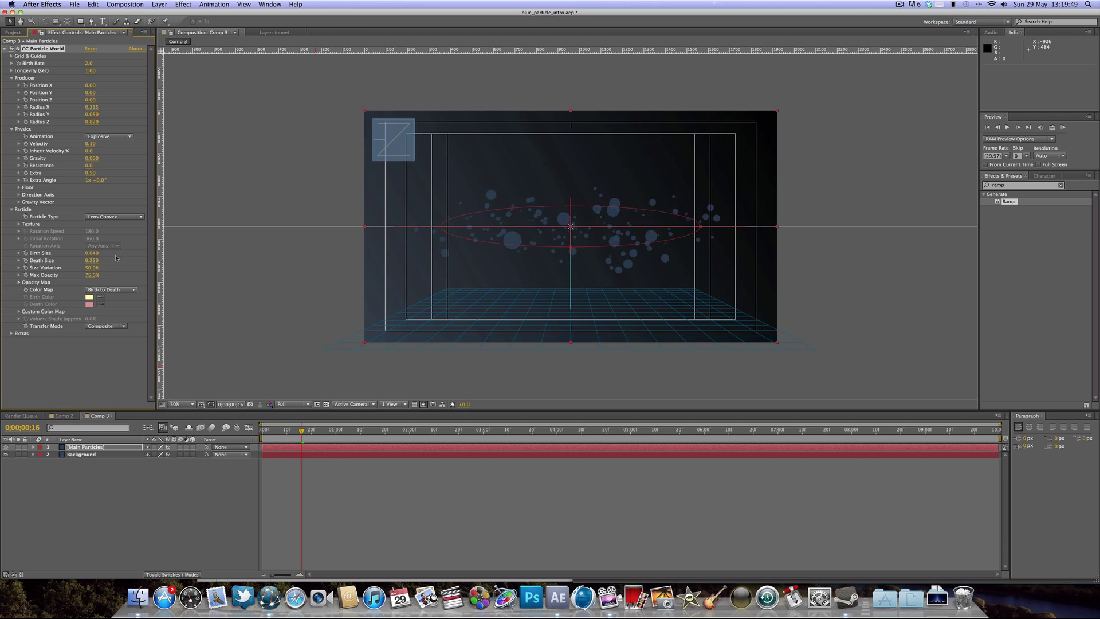
drag(289, 434, 376, 435)
drag(96, 264, 91, 260)
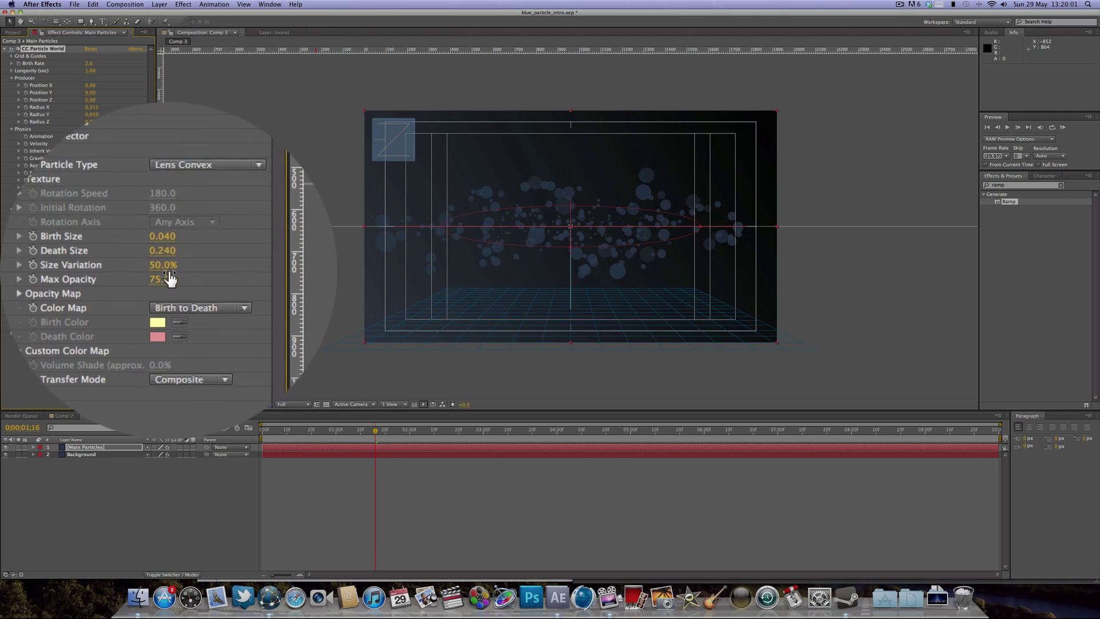
drag(93, 268, 114, 268)
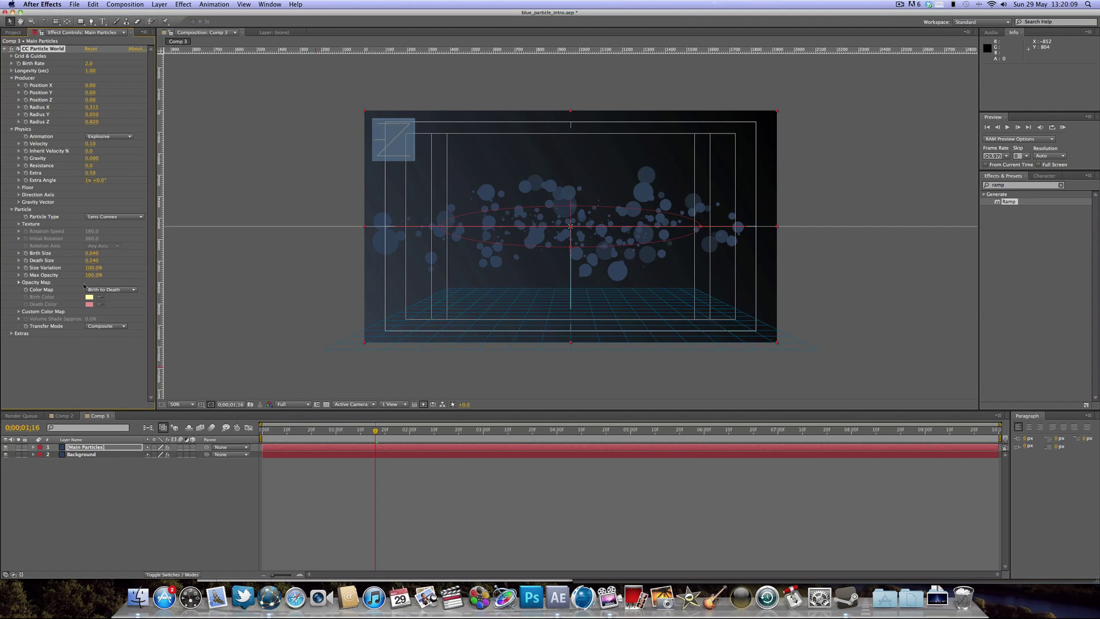
Return to the first frame and duplicate the Main Particles layer.
drag(344, 432, 258, 435)
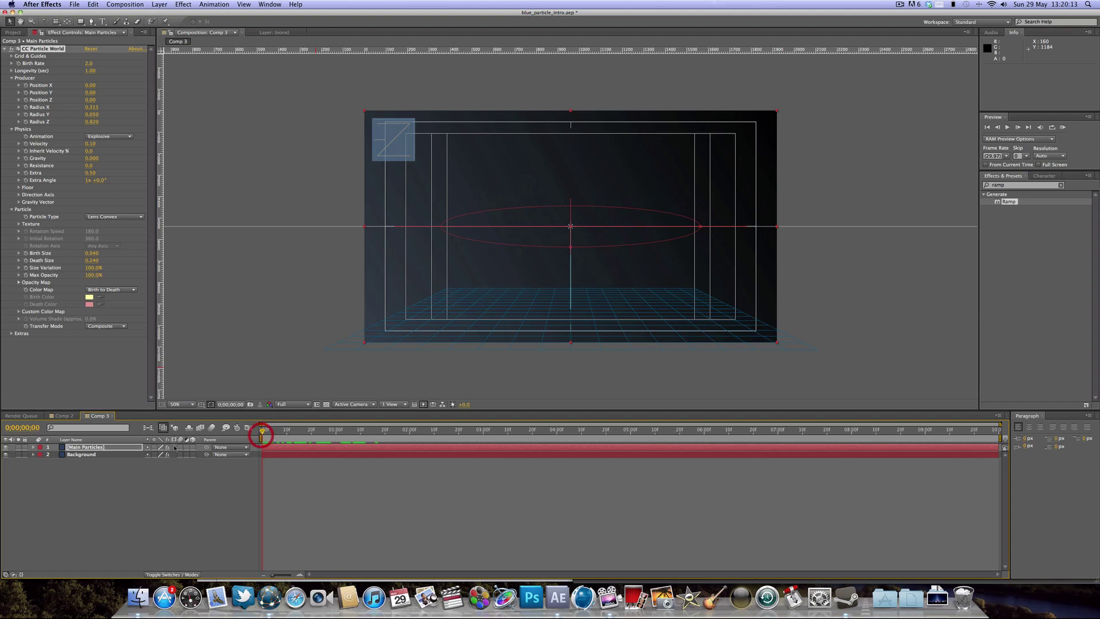
click(120, 449)
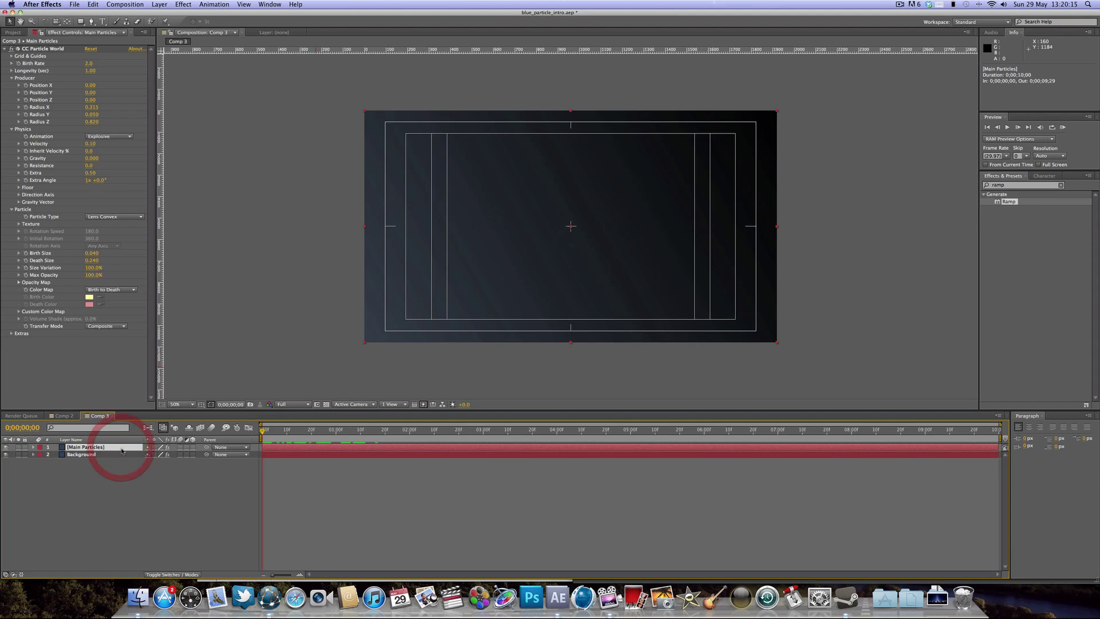
key(super)
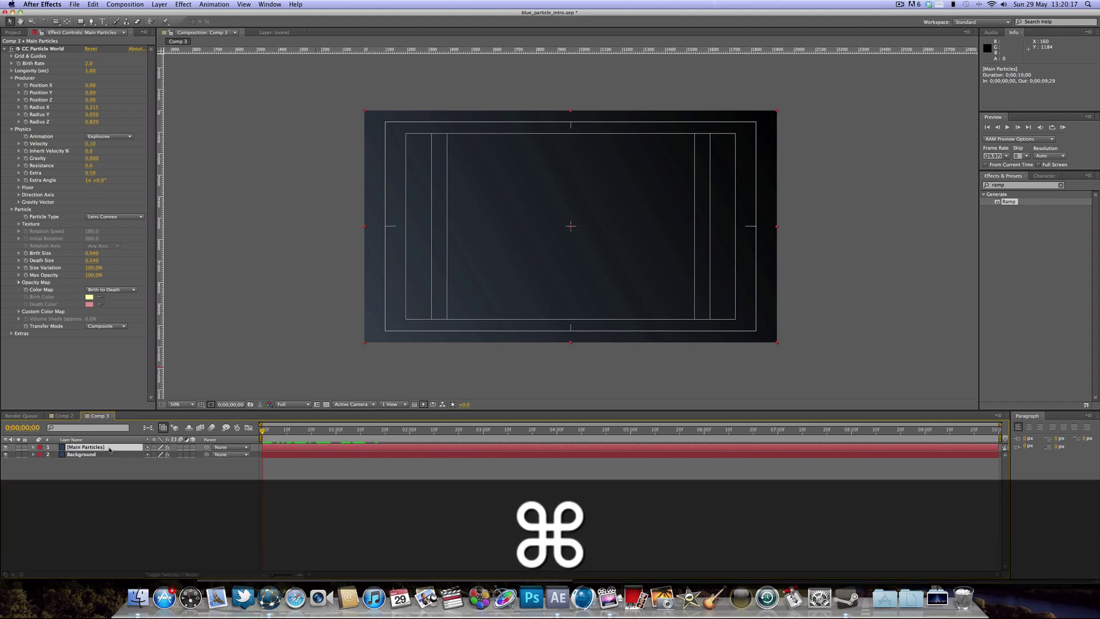
key(super+d)
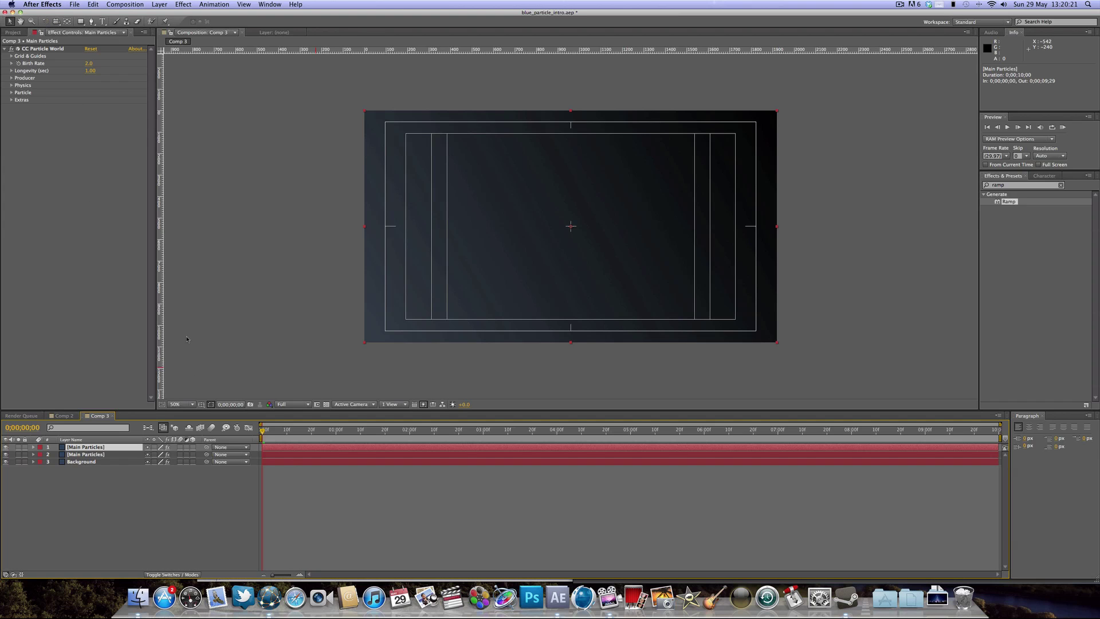
At 0;00;01;24, widen the duplicate layer's particle producer to Radius X 0.775 and Radius Y 0.570.
drag(279, 432, 395, 431)
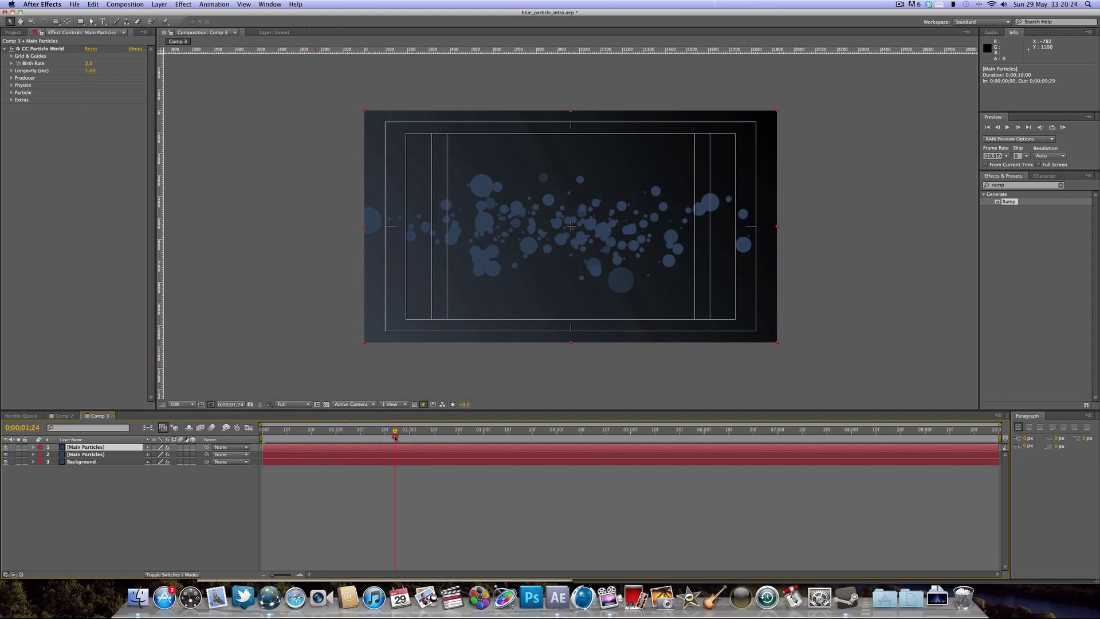
click(11, 78)
drag(93, 111, 94, 113)
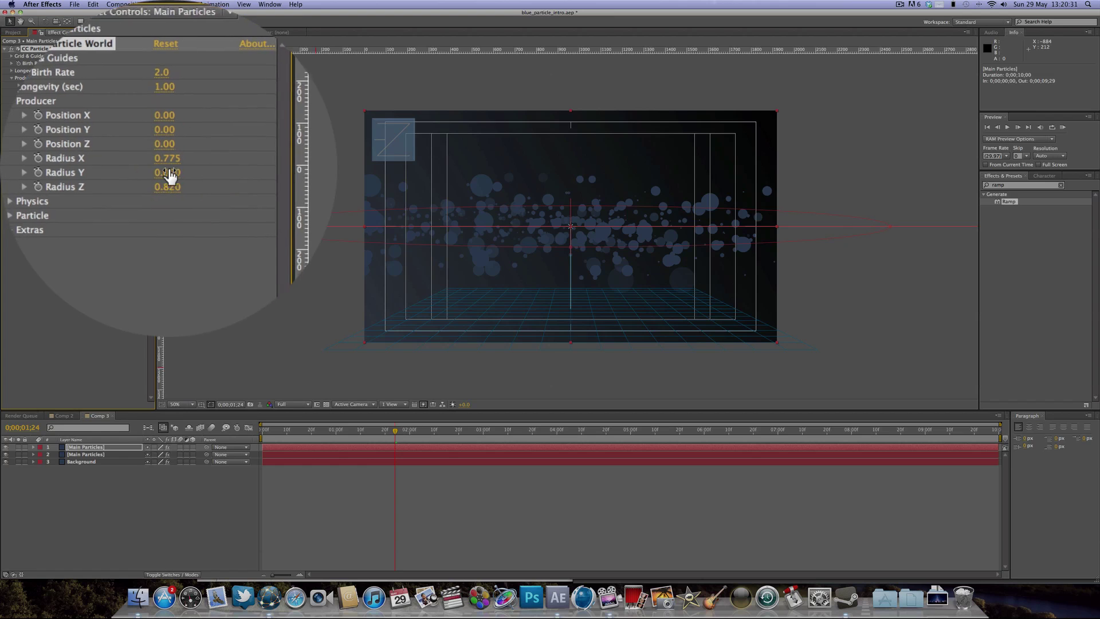
drag(169, 175, 170, 173)
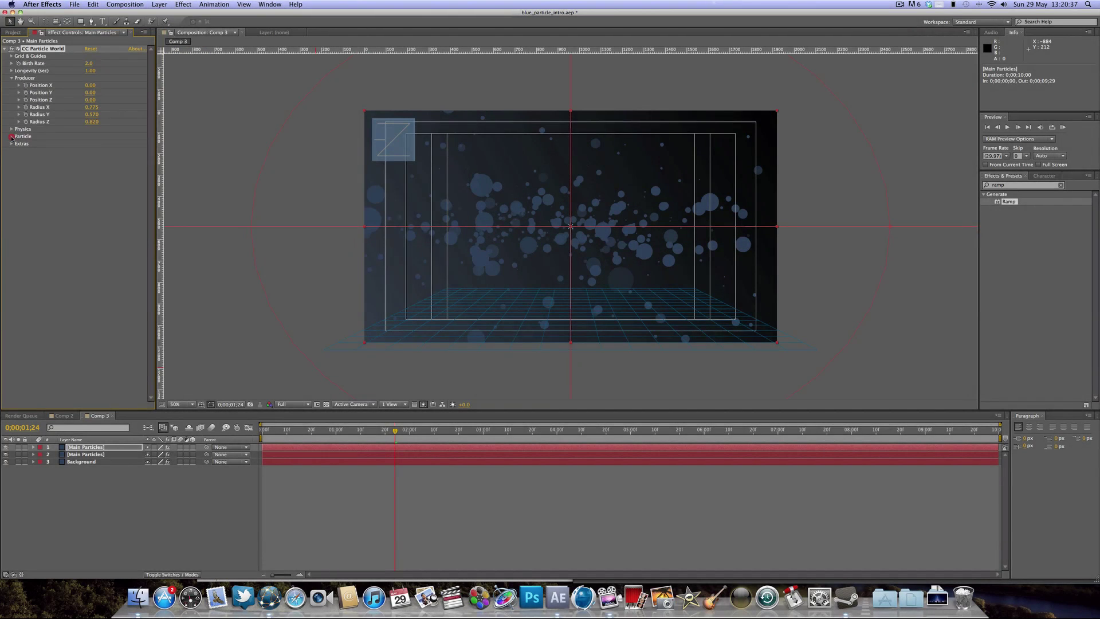
Lower the duplicate's particle Max Opacity to 15% and check the look at 0;00;00;29.
click(12, 137)
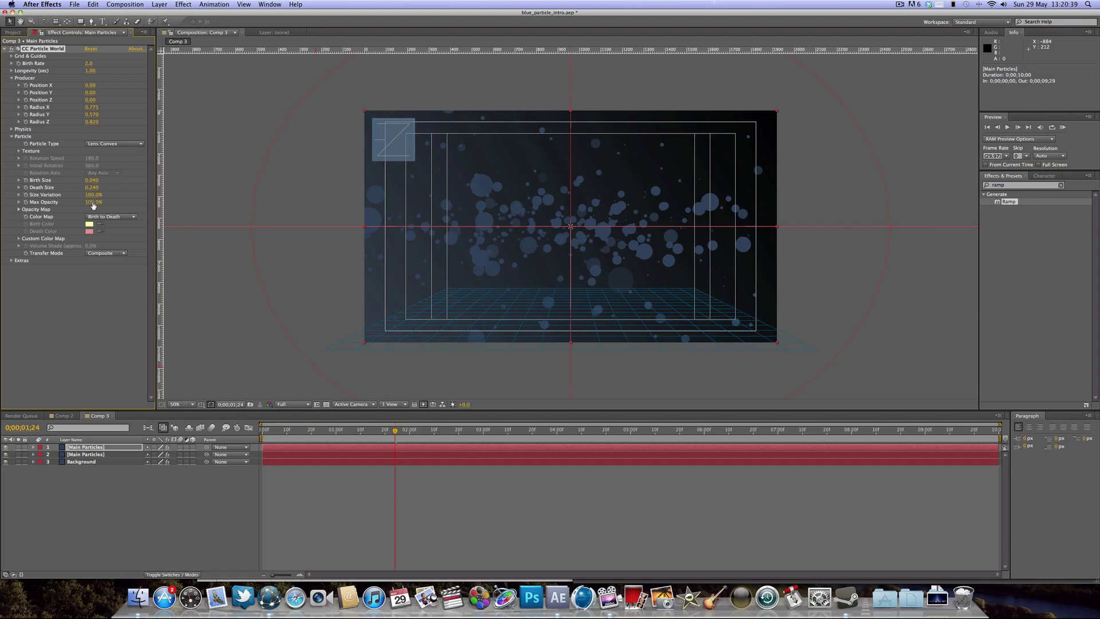
drag(94, 204, 79, 202)
drag(154, 202, 116, 201)
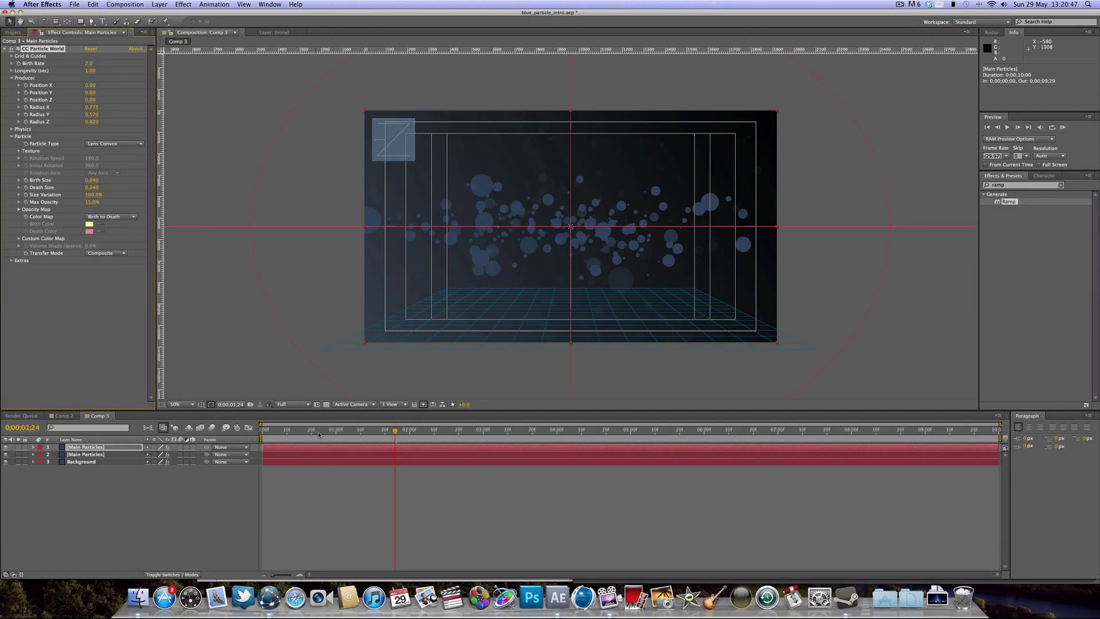
mouse_move(319, 434)
mouse_down()
mouse_move(295, 435)
mouse_move(333, 434)
mouse_up()
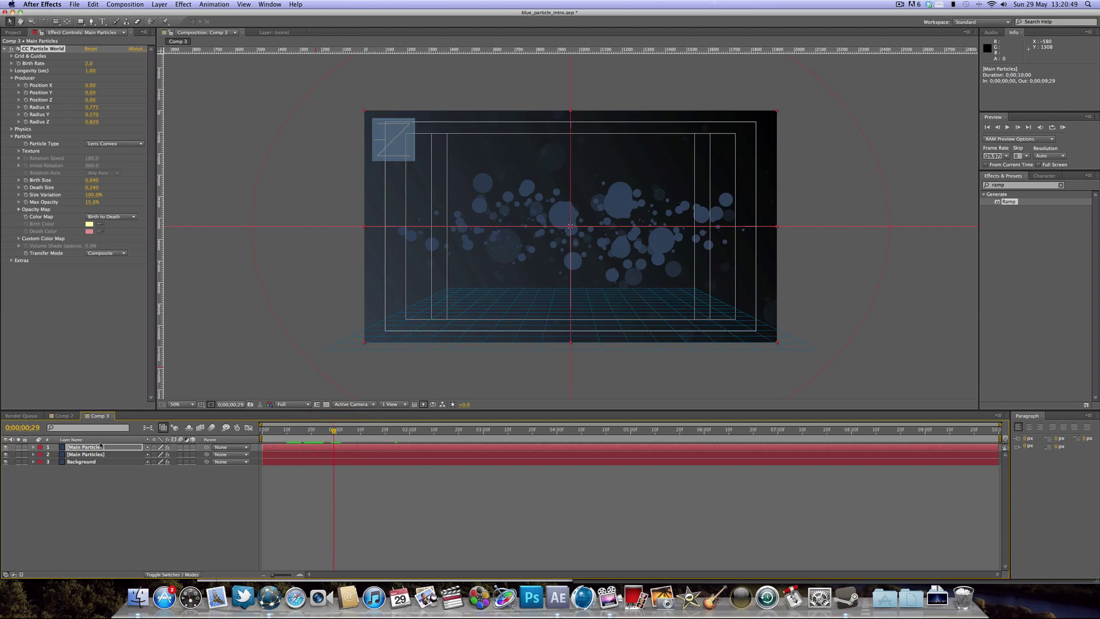
Rename the faint duplicate layer Background Particles and view the finished intro in Comp 2 for reference.
click(91, 448)
key(Return)
key(Left)
key(Right)
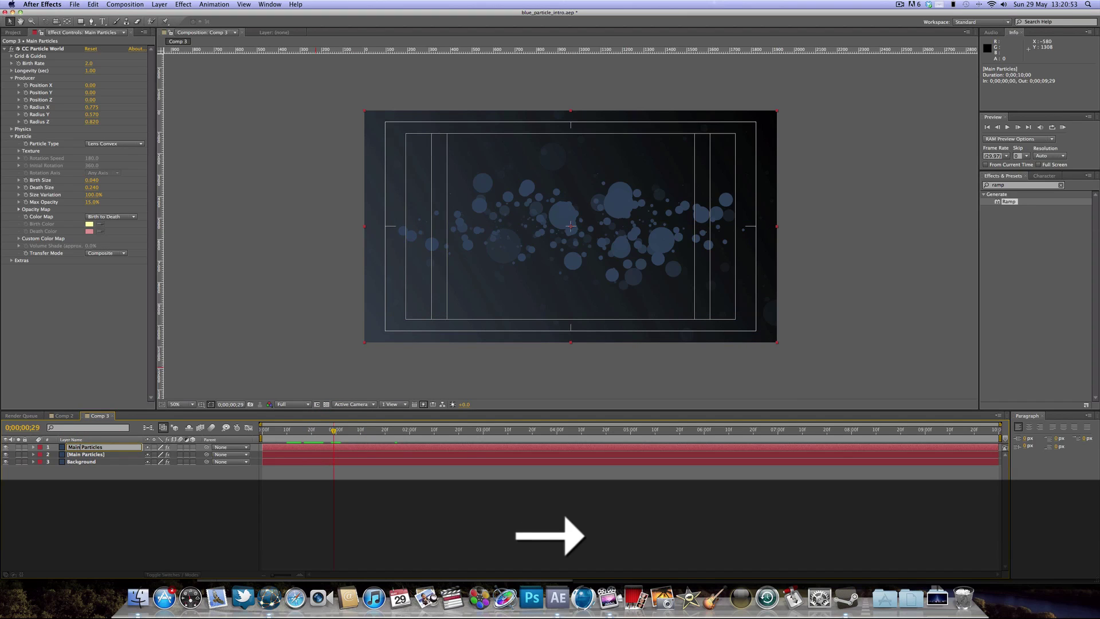
text(Backgro)
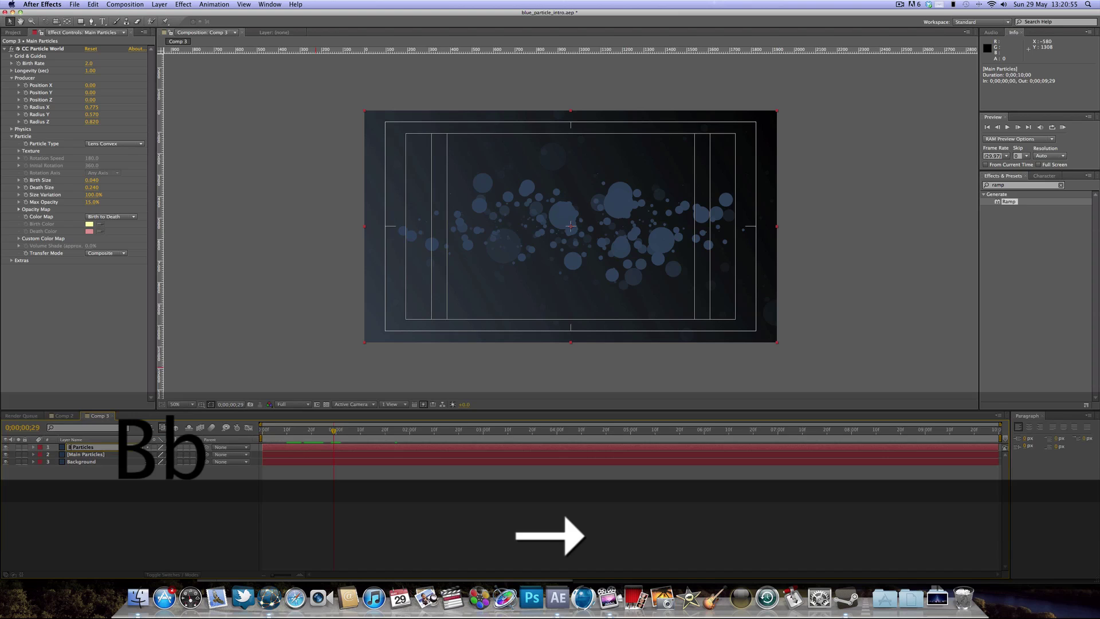
text(und)
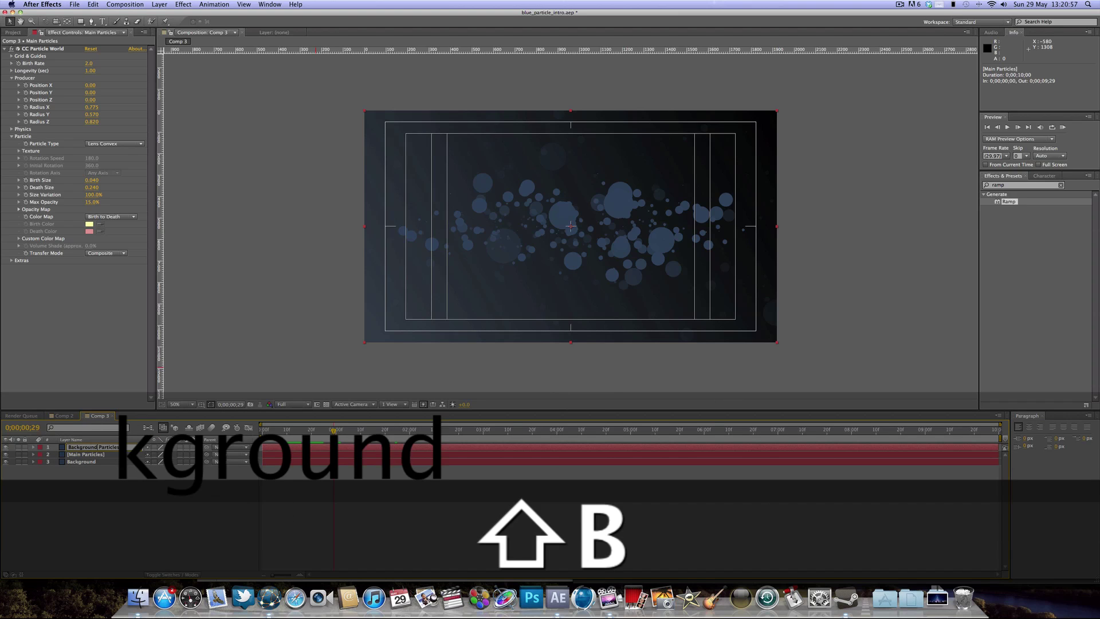
key(Return)
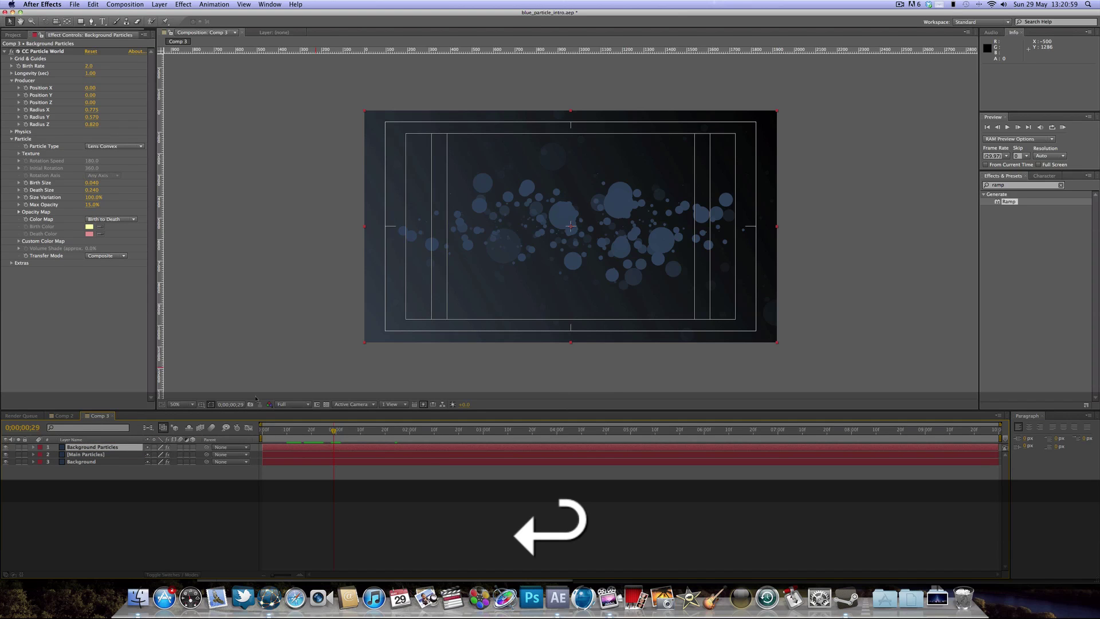
click(63, 416)
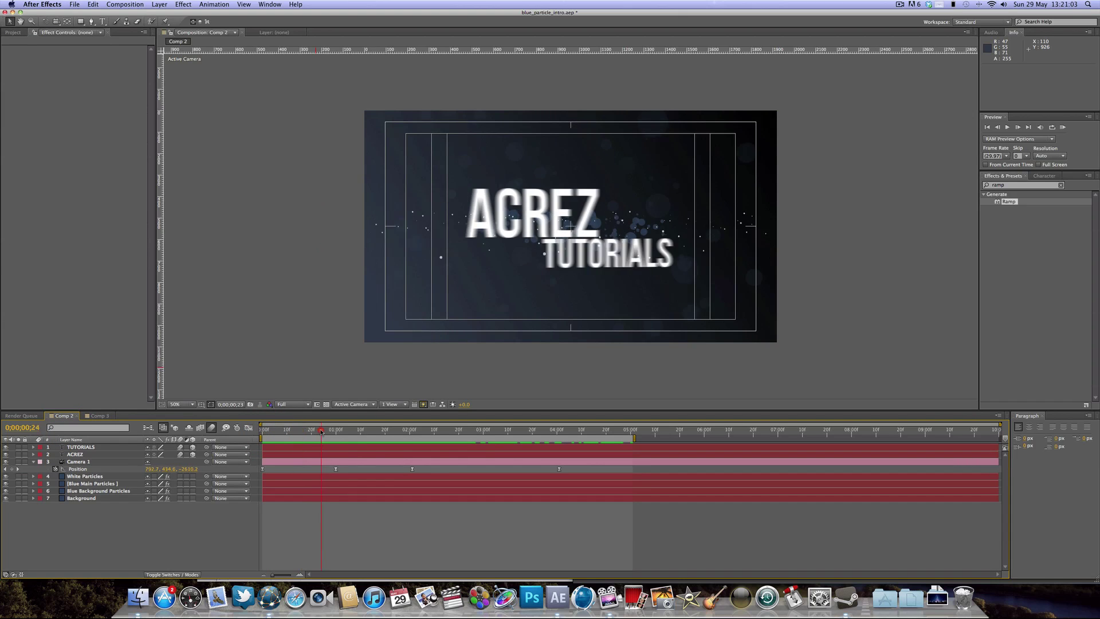
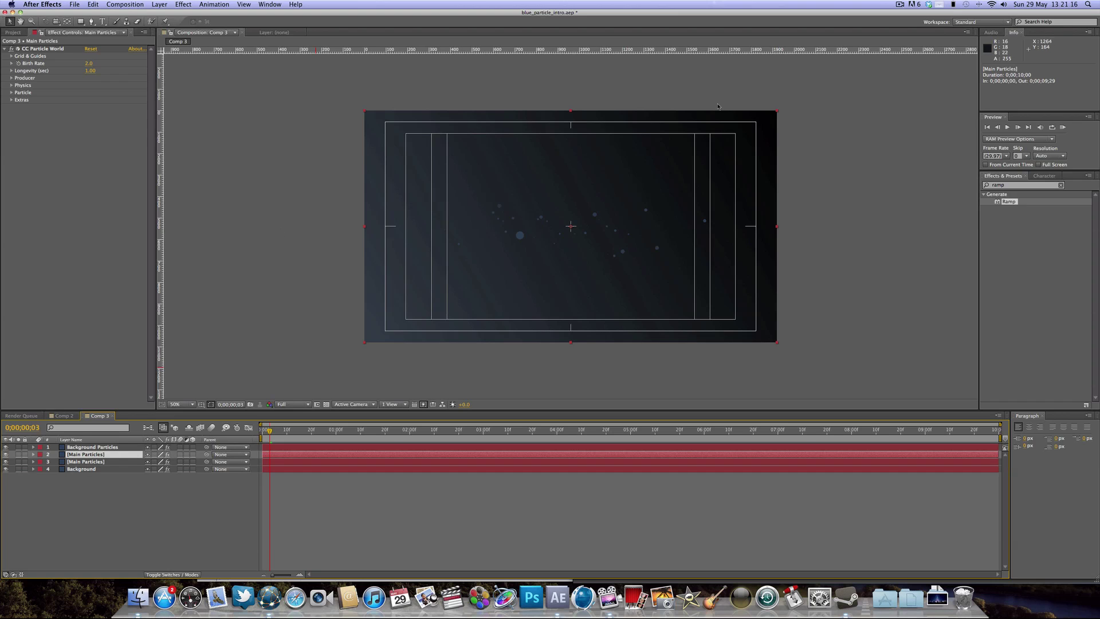
Apply the Fill effect to the upper Main Particles layer in Comp 3 and set its color to white (FFFFFF).
click(1017, 187)
click(970, 185)
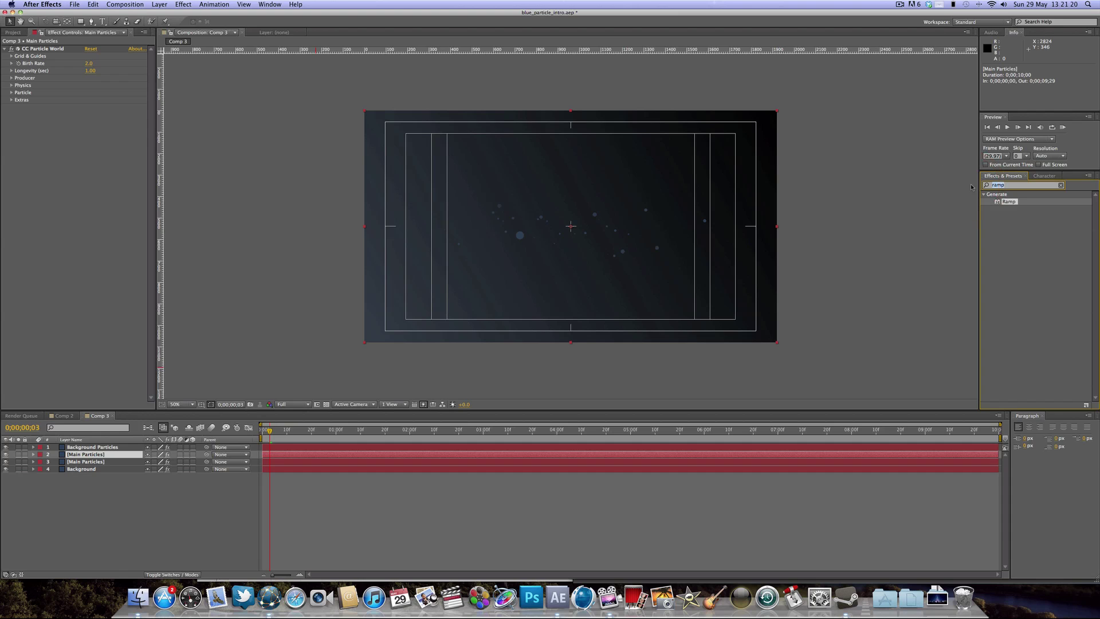
text(fill)
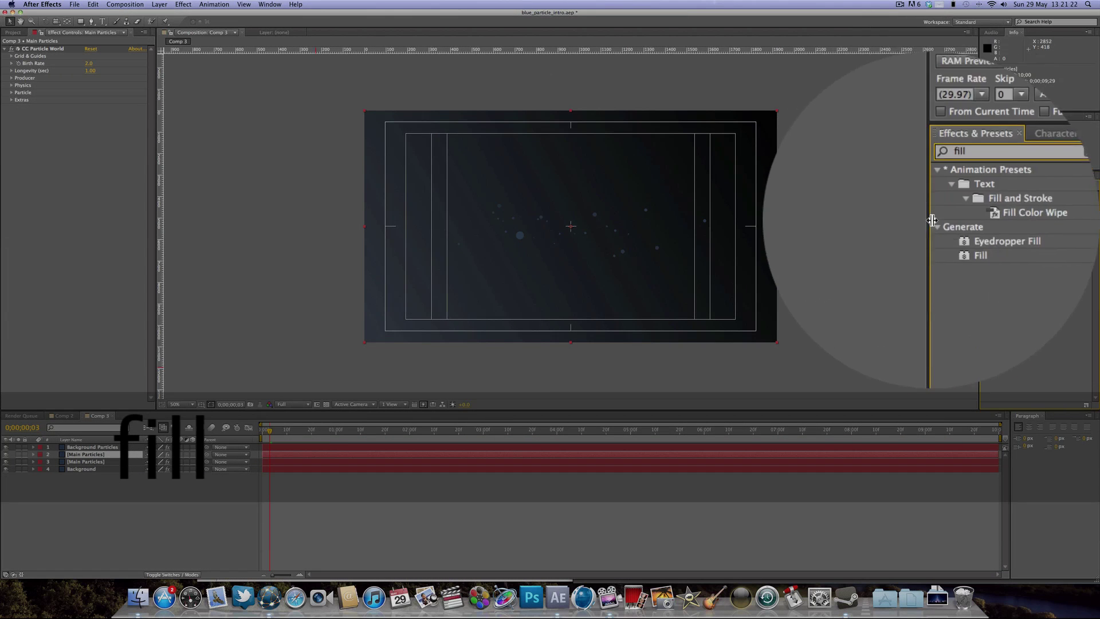
drag(1006, 238, 57, 189)
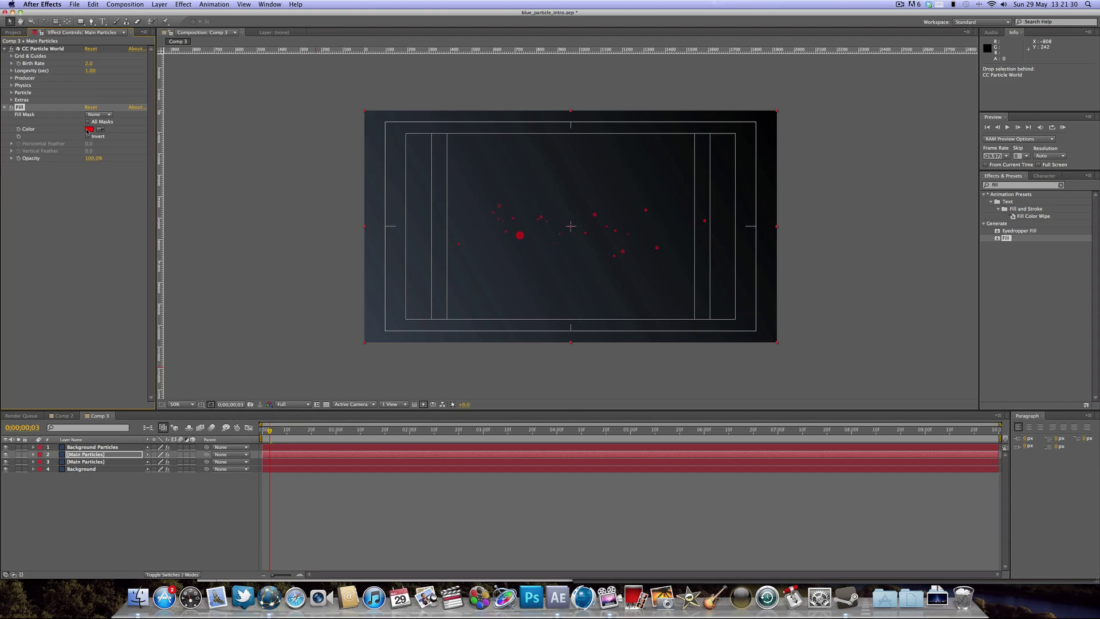
click(88, 130)
click(448, 246)
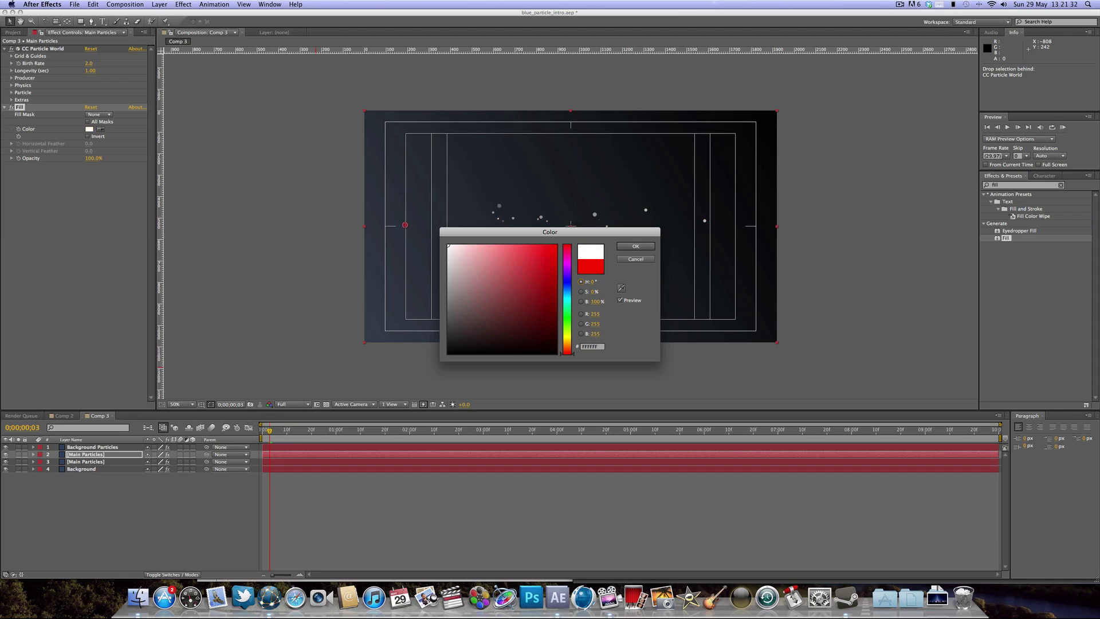
key(Return)
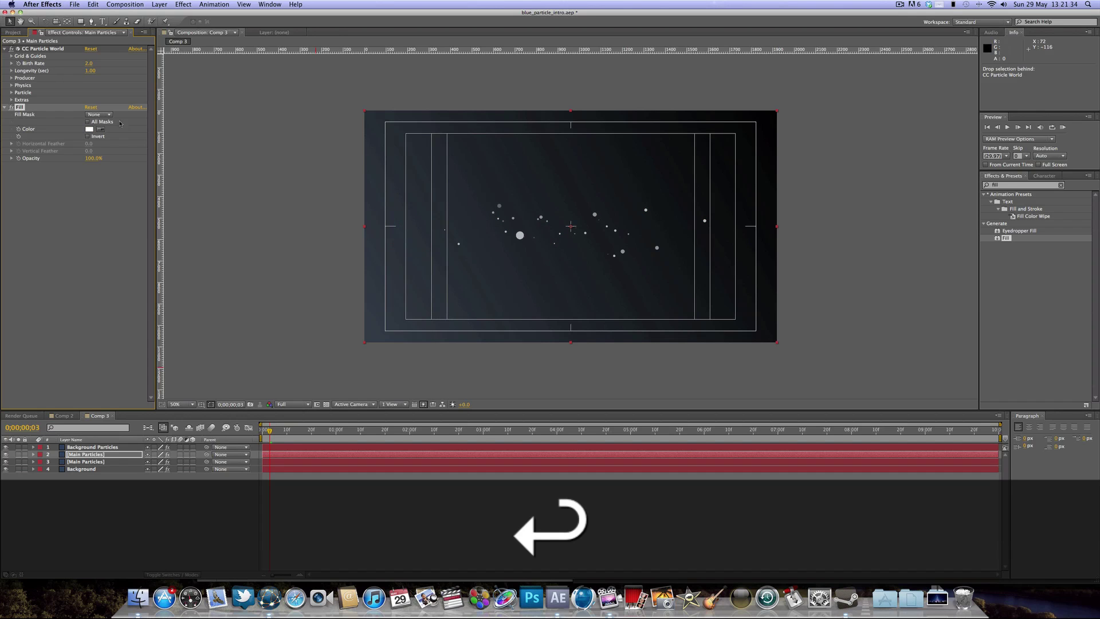
click(5, 108)
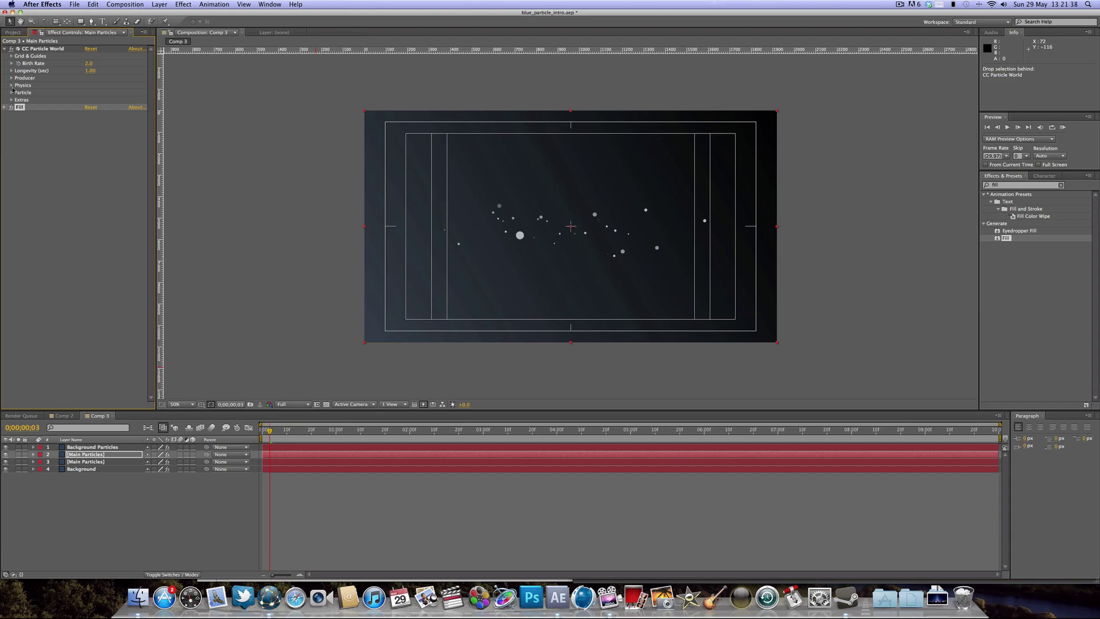
Set the white particles' Radius X to 0.695, Radius Y to 0.020 and Birth Rate to 3.0, and check them at 0;00;02;06.
click(12, 86)
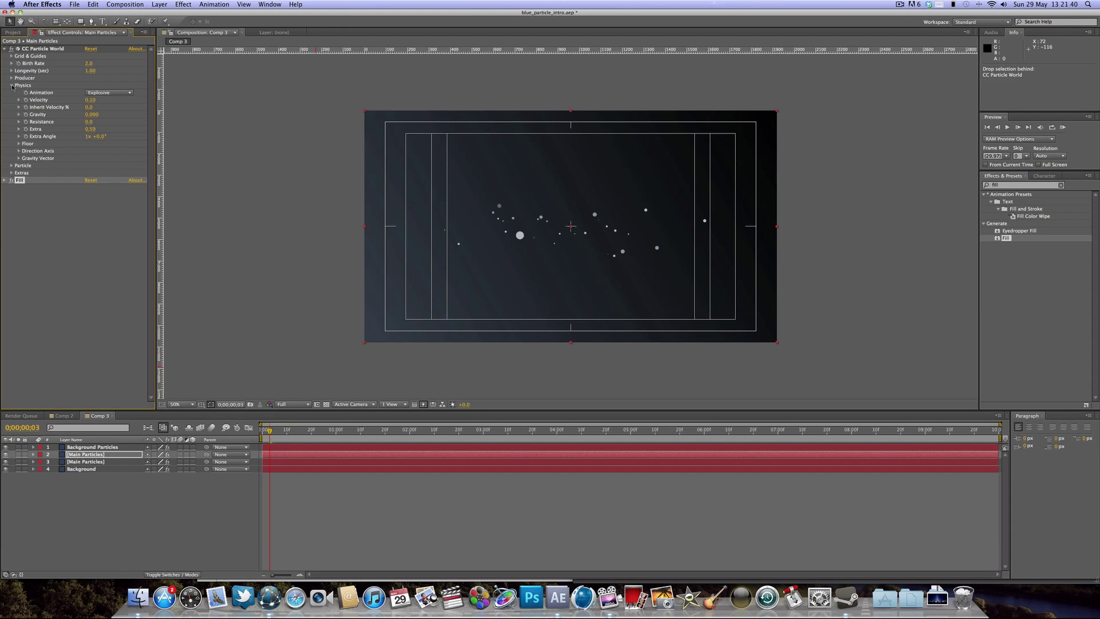
click(11, 78)
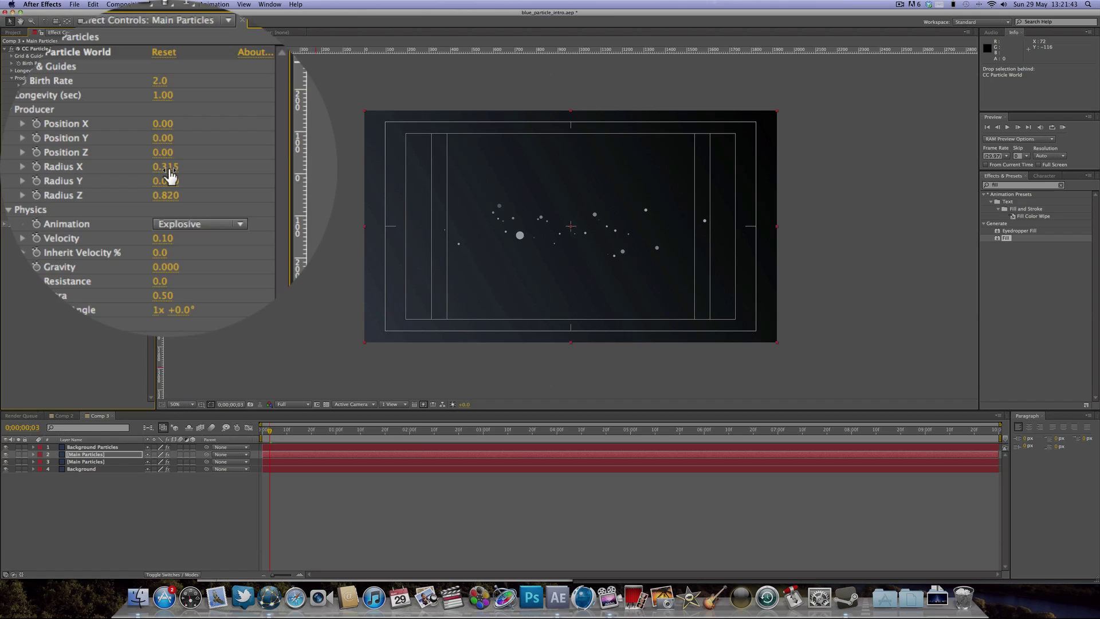
mouse_move(93, 114)
mouse_down()
mouse_move(111, 106)
mouse_move(89, 114)
mouse_up()
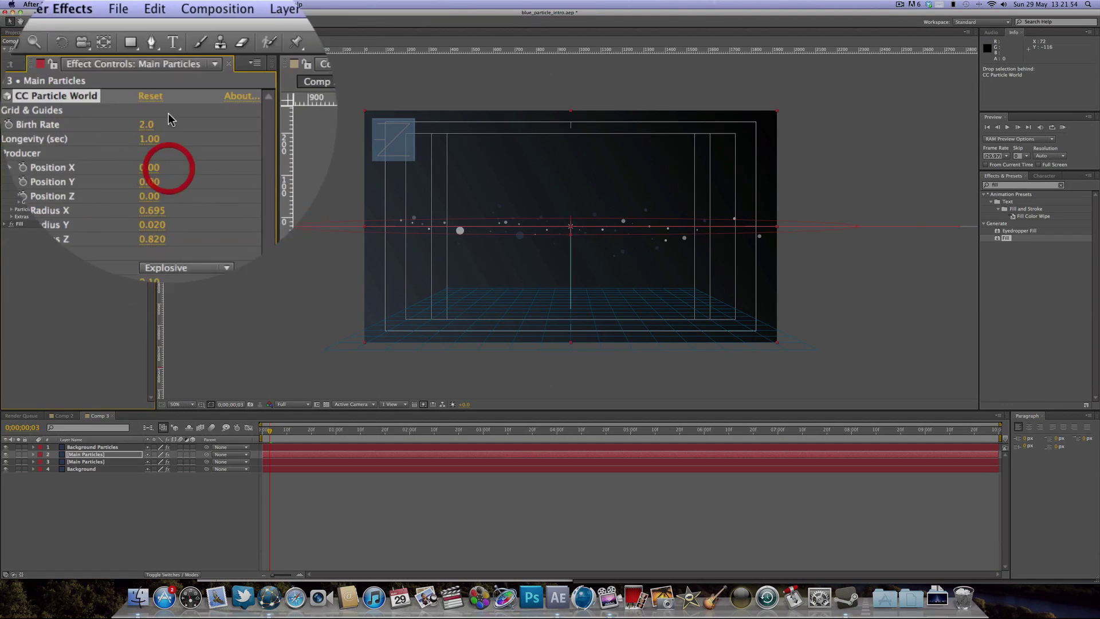
drag(87, 64, 101, 63)
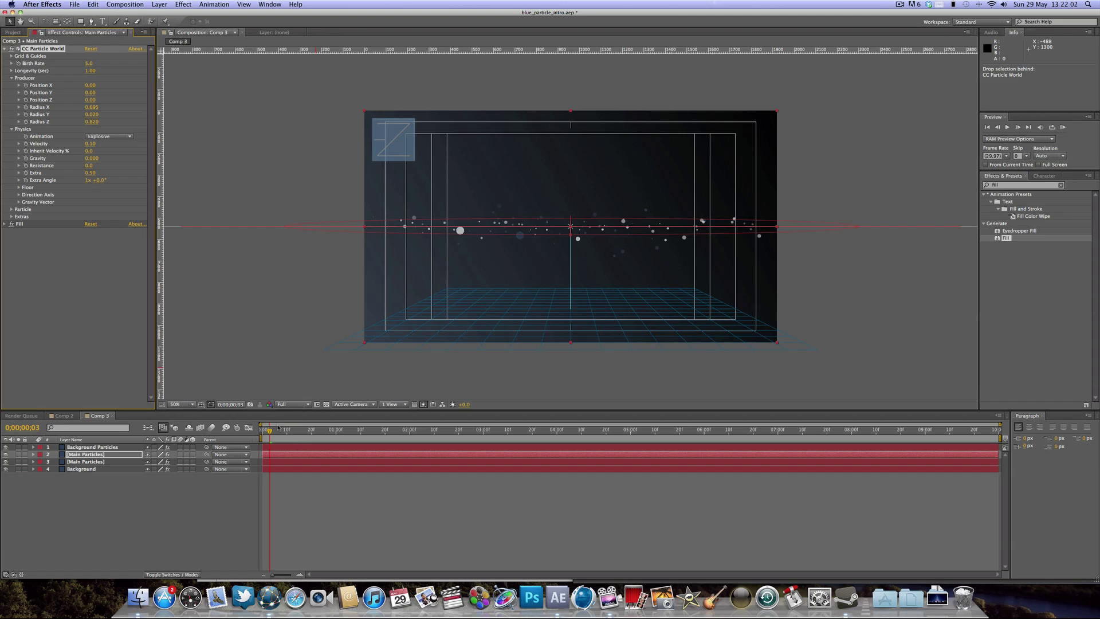
drag(278, 427, 424, 430)
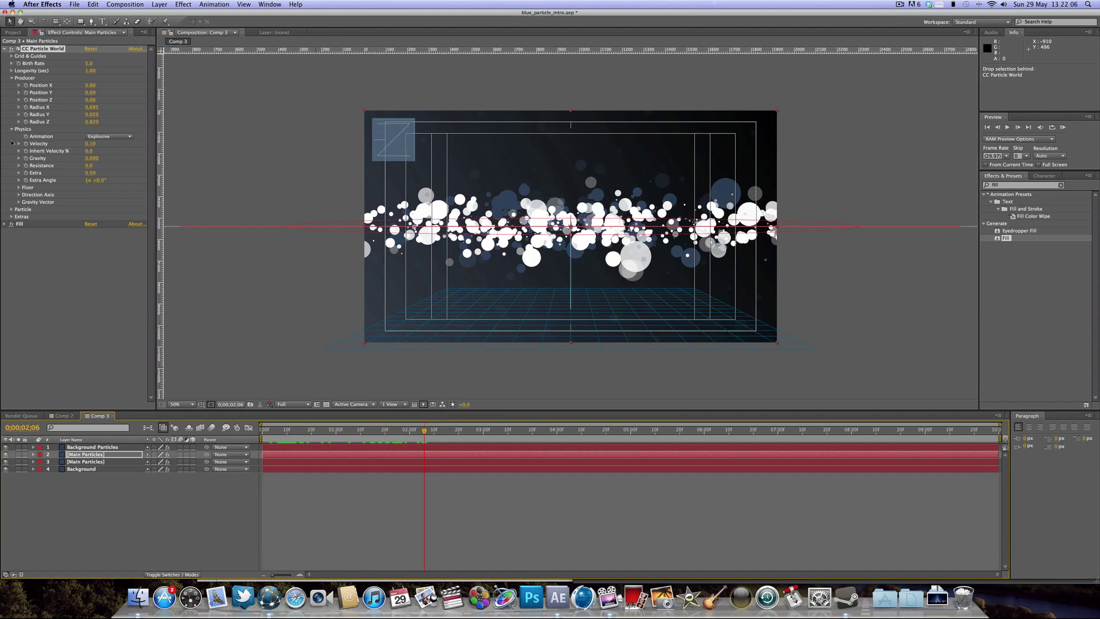
Shrink the white particles to Birth Size 0.000 and Death Size 0.030.
click(11, 209)
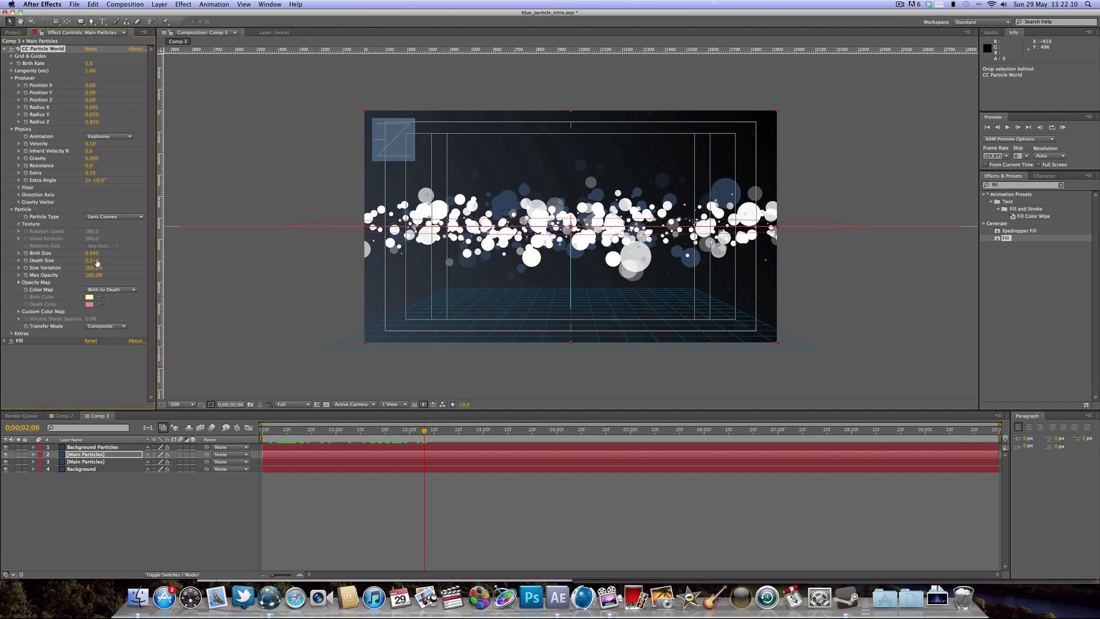
mouse_move(95, 257)
mouse_down()
mouse_move(78, 235)
mouse_move(82, 258)
mouse_up()
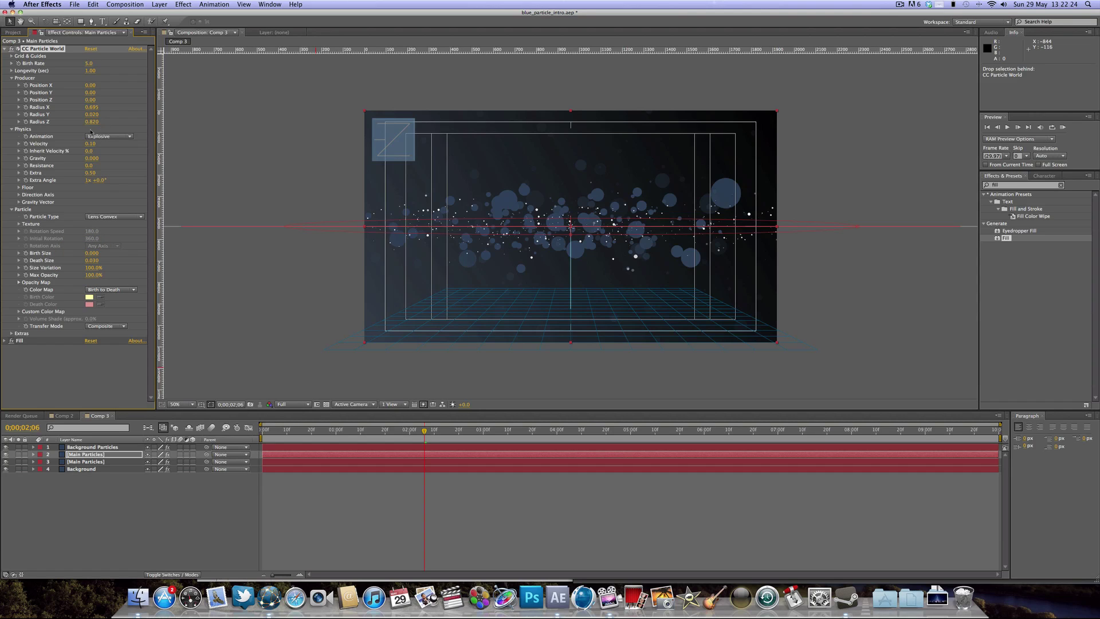
Increase the white particles' producer Radius Z, preview the motion along the timeline and go back to the first frame.
drag(91, 121, 110, 122)
click(298, 280)
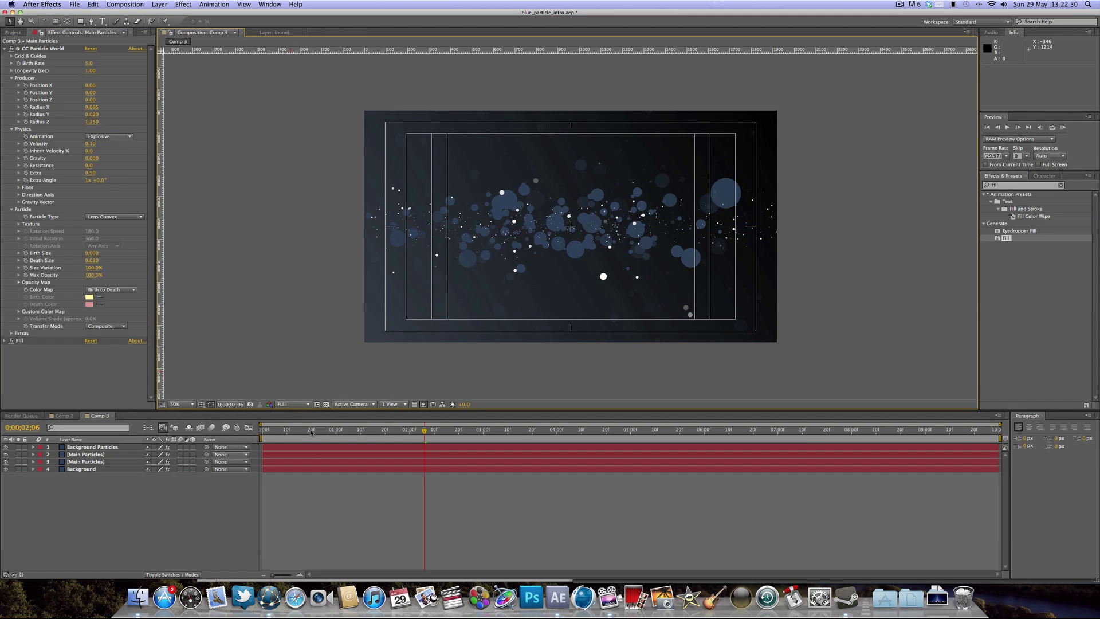
drag(312, 432, 713, 436)
key(Home)
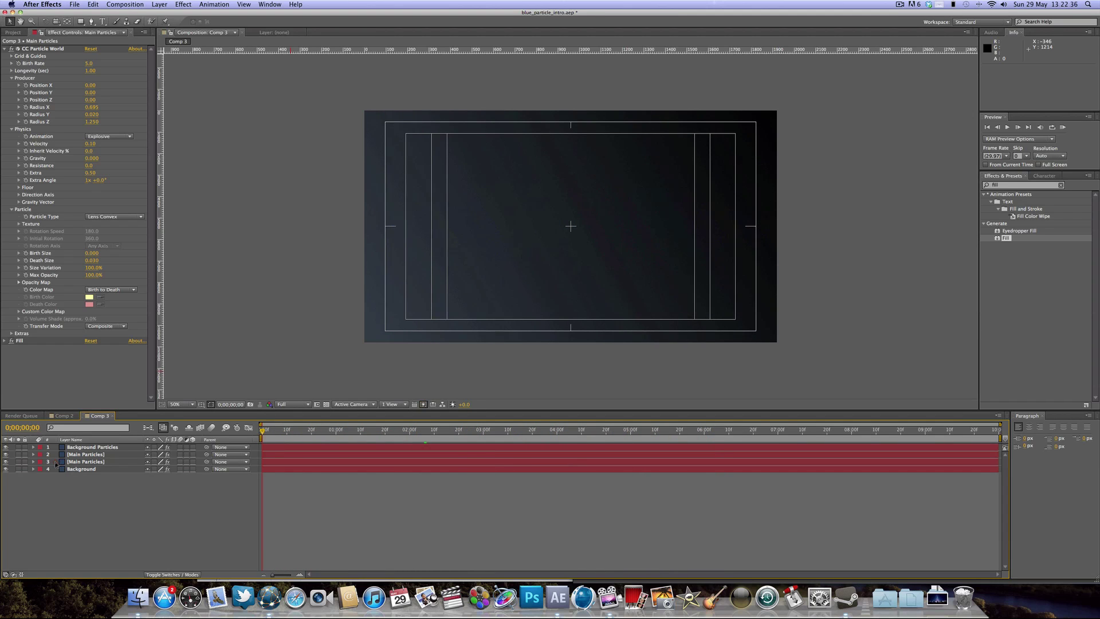
Identify the white layer by toggling the upper Main Particles layer's visibility at 0;00;01;08, and rename it White Particles.
click(145, 486)
click(104, 454)
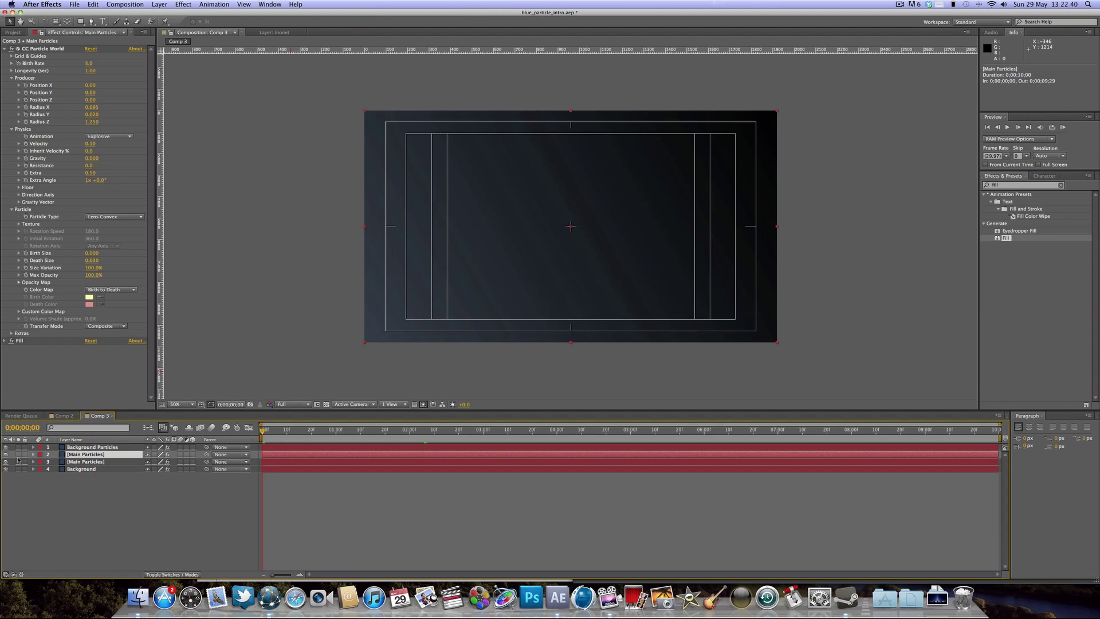
click(356, 431)
click(5, 454)
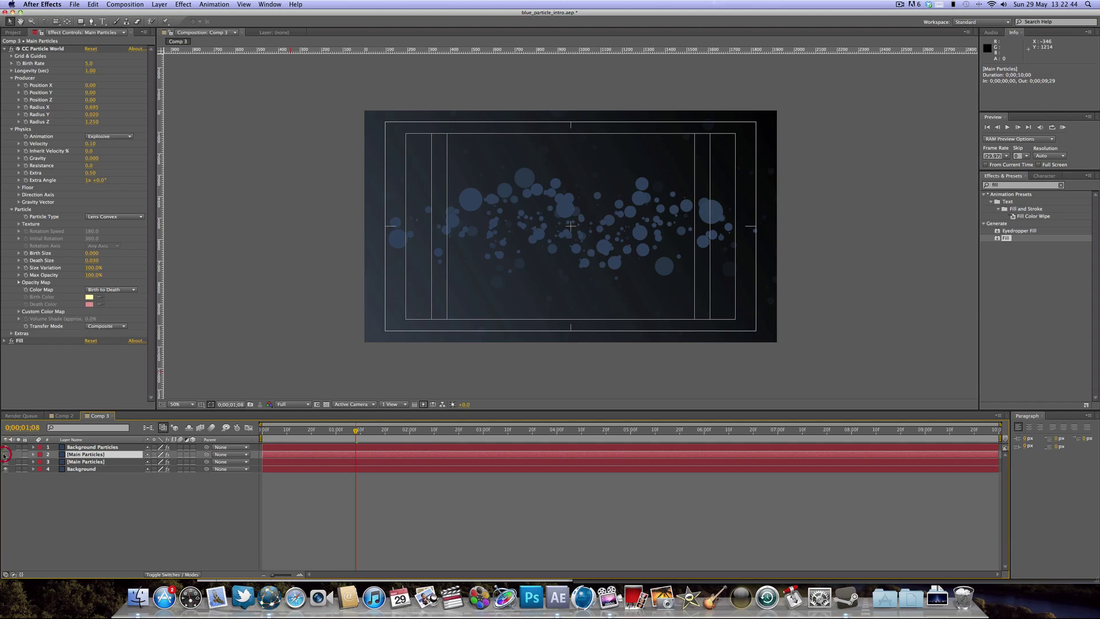
click(5, 454)
click(87, 454)
key(Return)
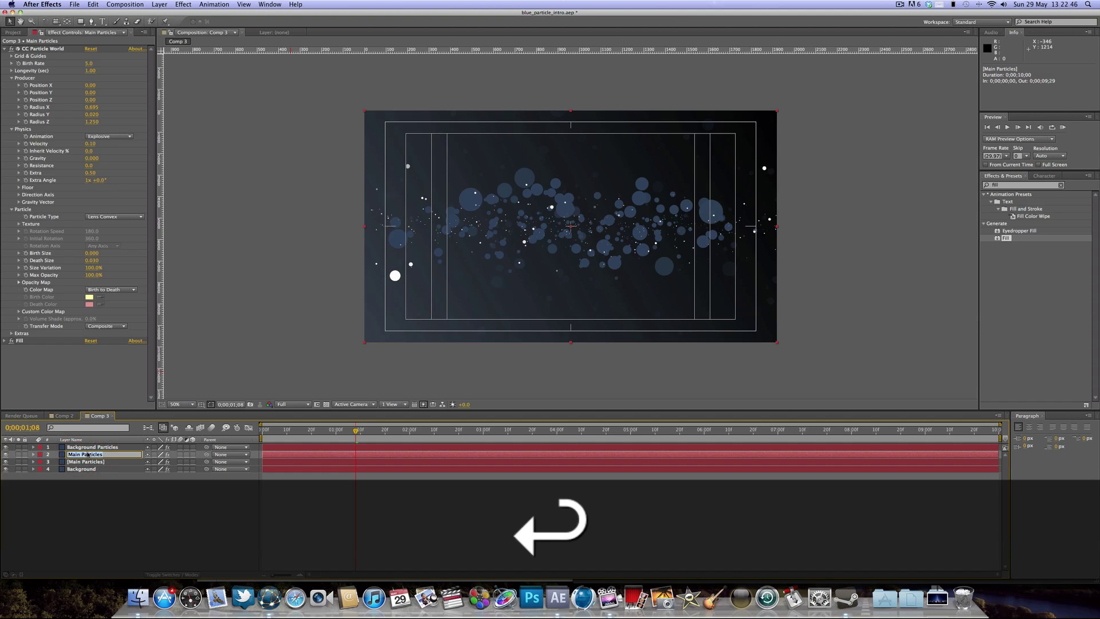
key(Left)
key(Right)
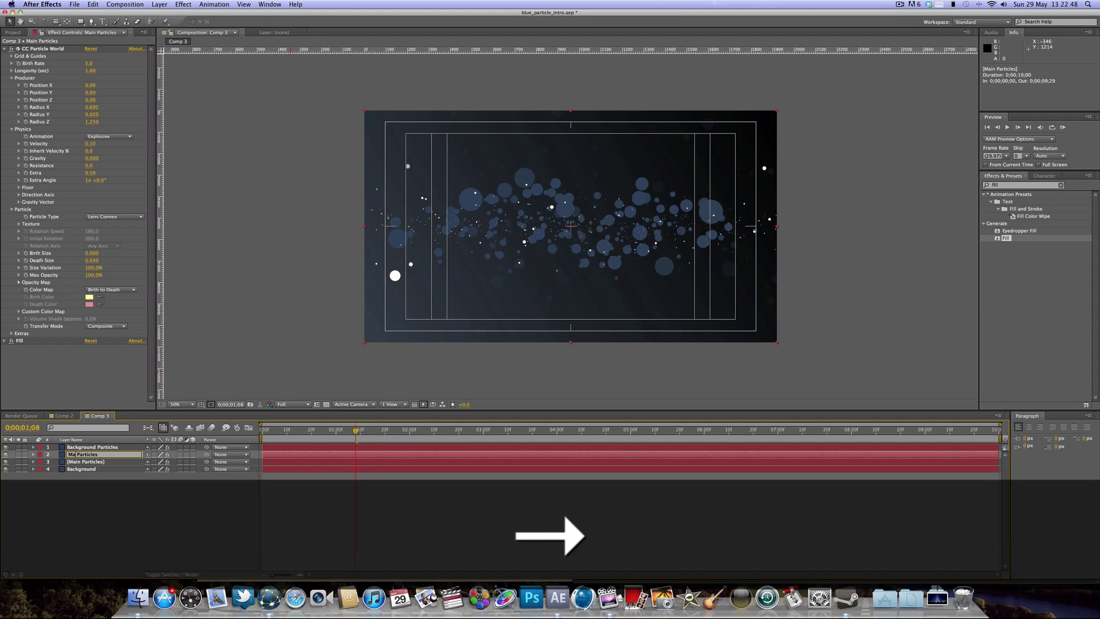
text(WHITE)
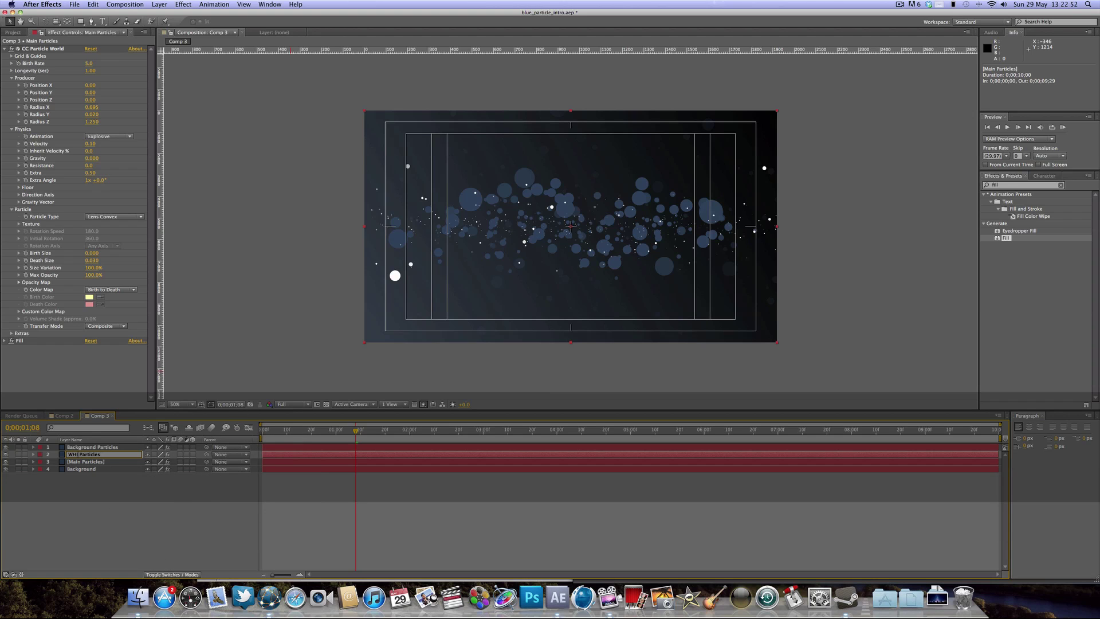
key(BackSpace)
text(hit)
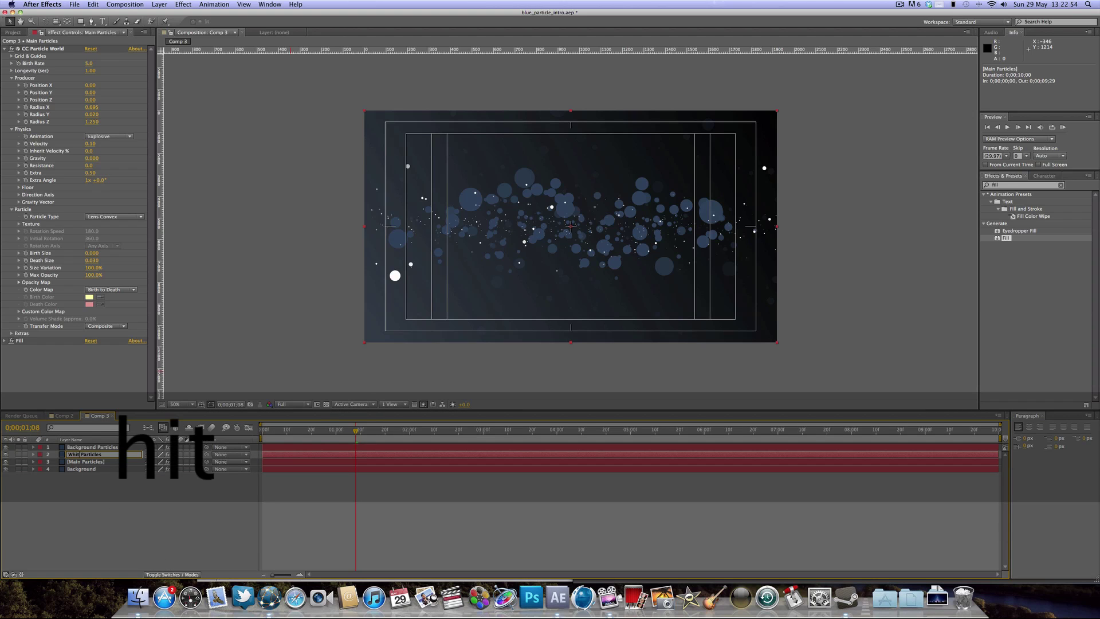
text(e)
key(Return)
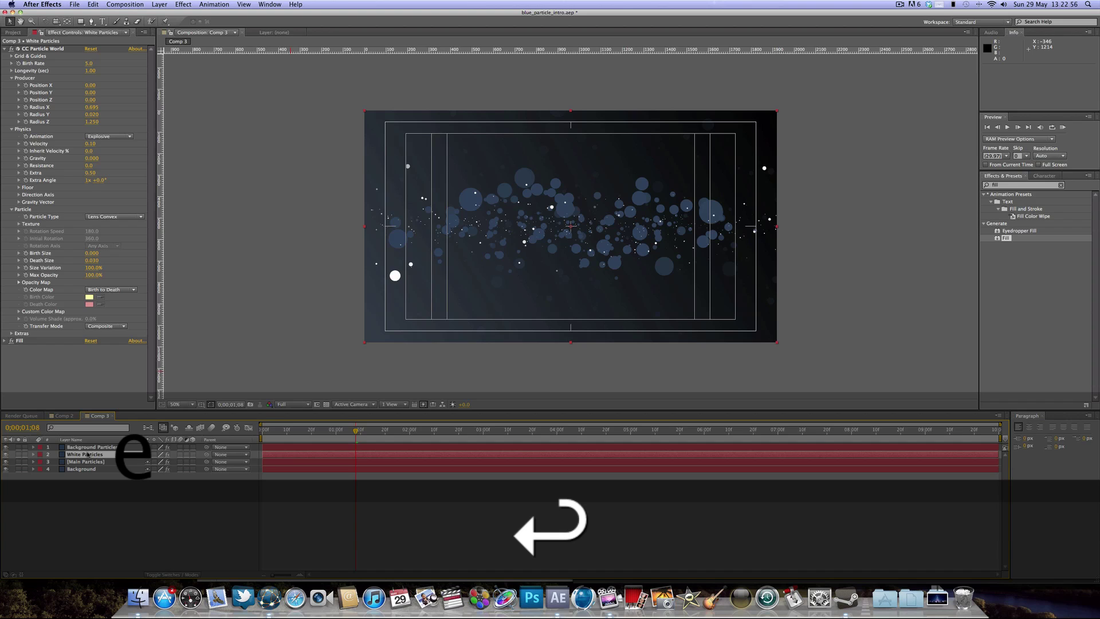
Add a white text layer reading ACREZ, enlarge its font to about 300 px and center it horizontally in the composition.
click(159, 5)
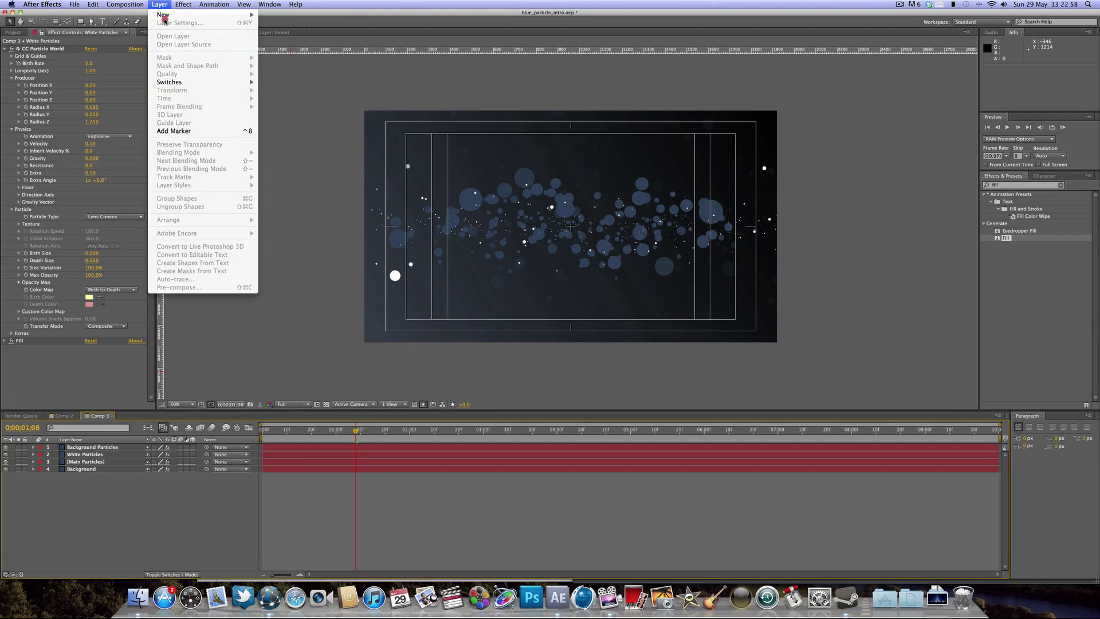
mouse_move(164, 15)
click(283, 21)
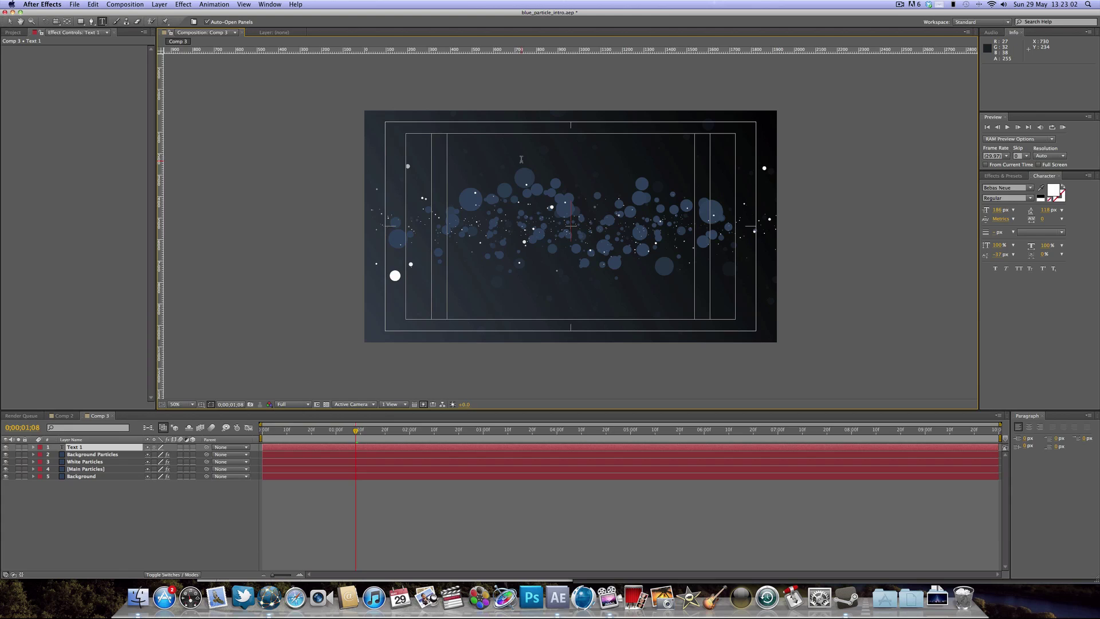
text(acrez)
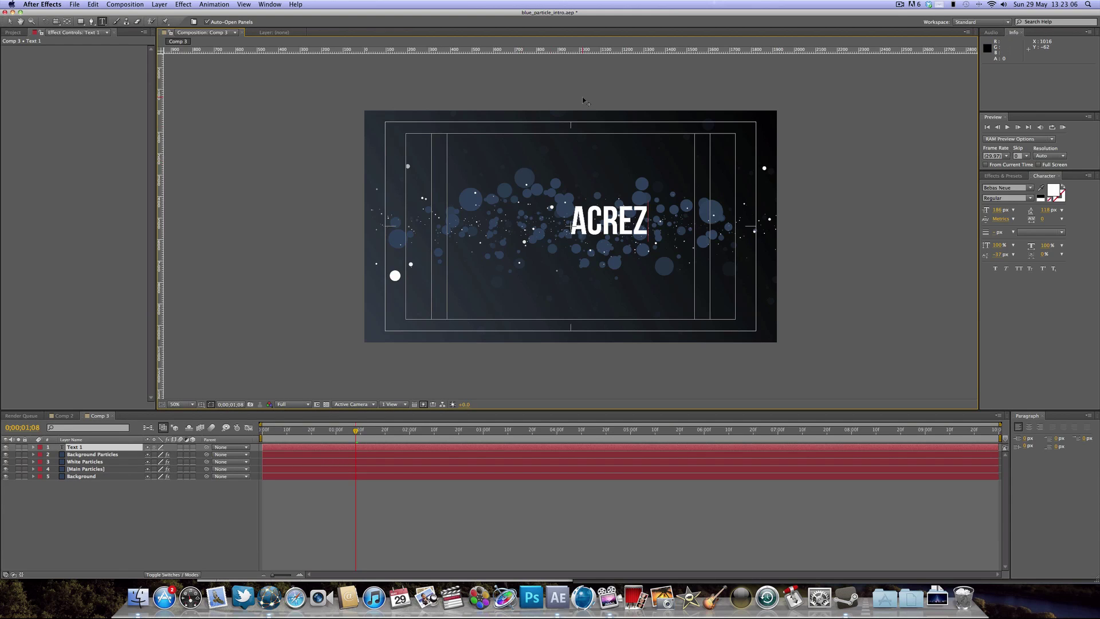
key(super+a)
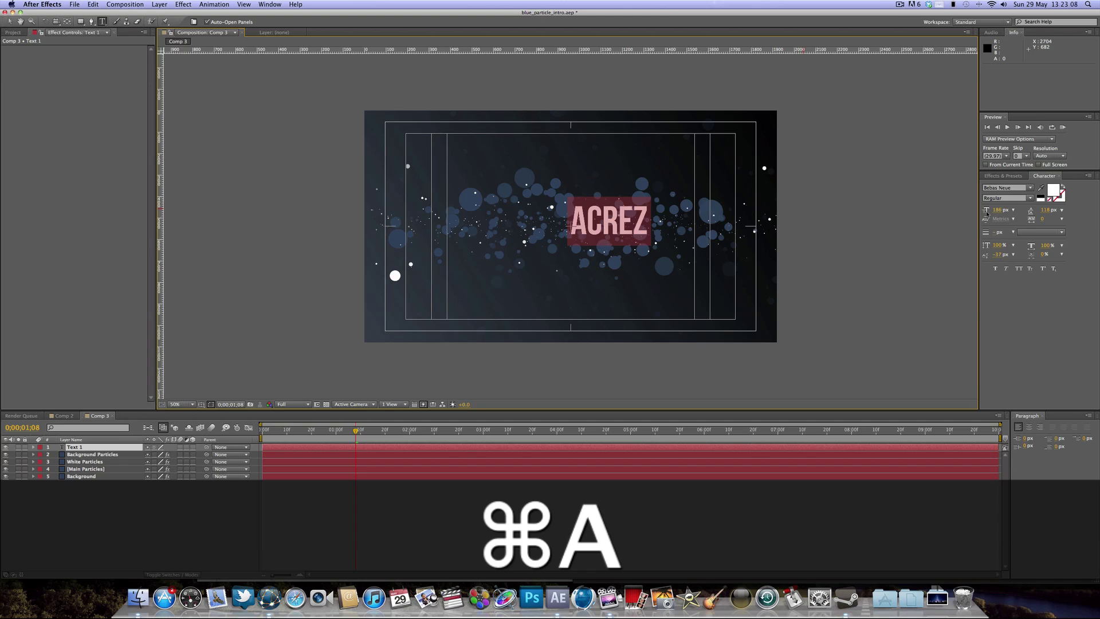
drag(1003, 215, 1052, 212)
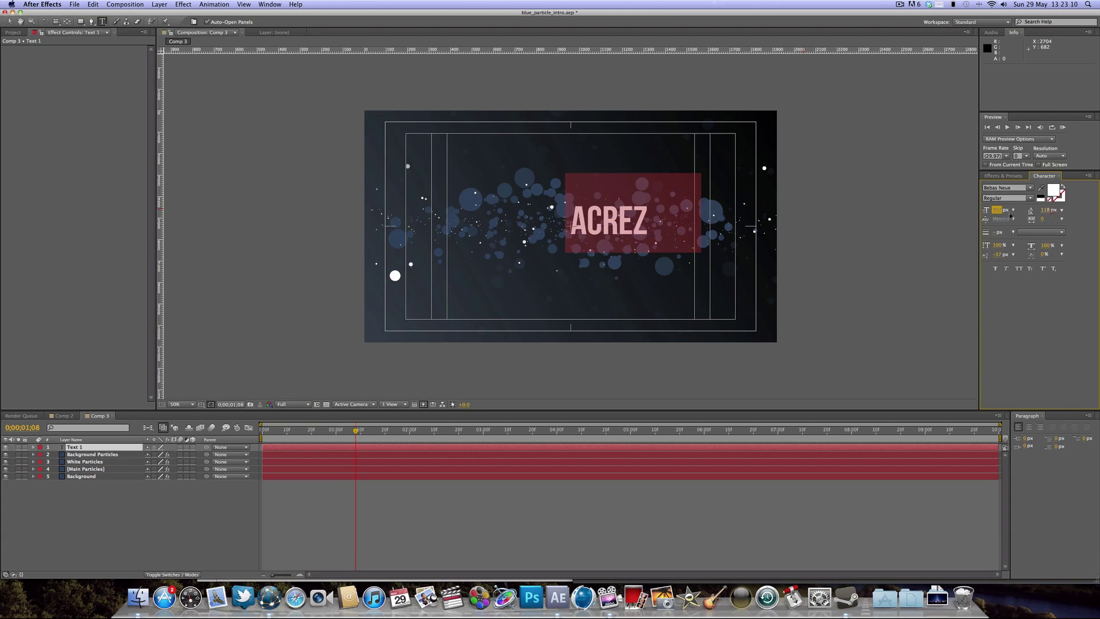
drag(655, 295, 590, 287)
Add a second text layer reading TUTORIALS and move it below the ACREZ text.
click(160, 4)
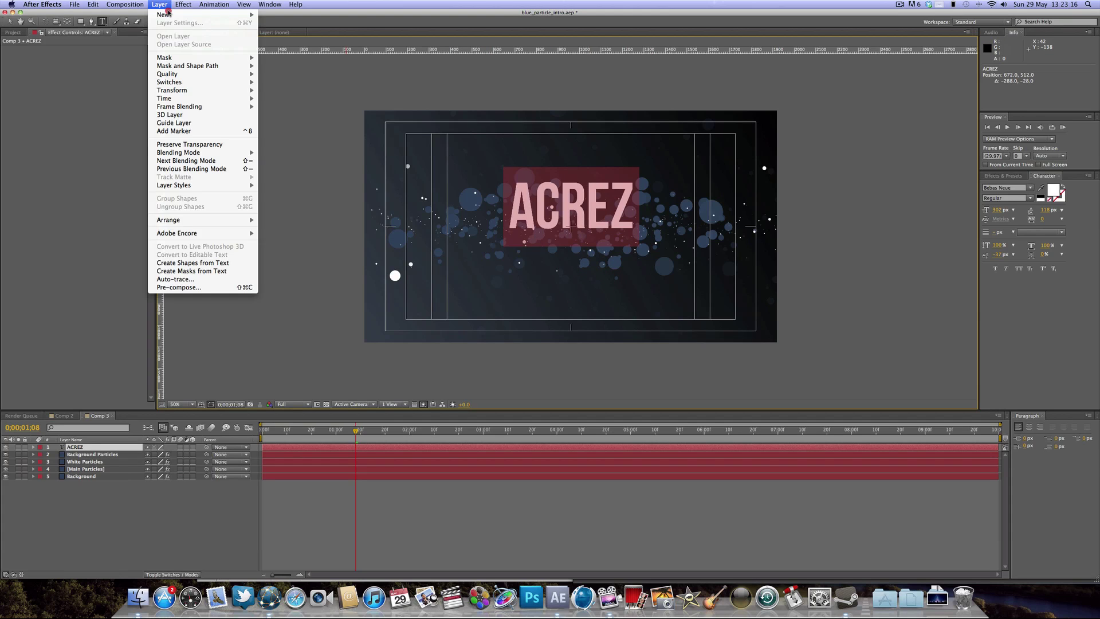
mouse_move(172, 14)
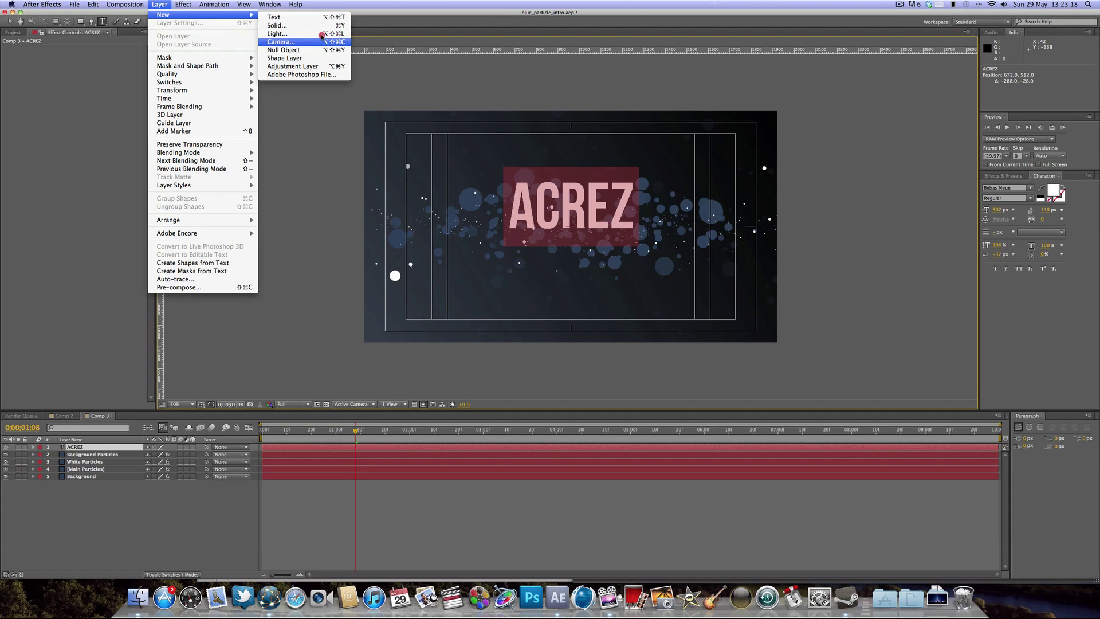
click(319, 17)
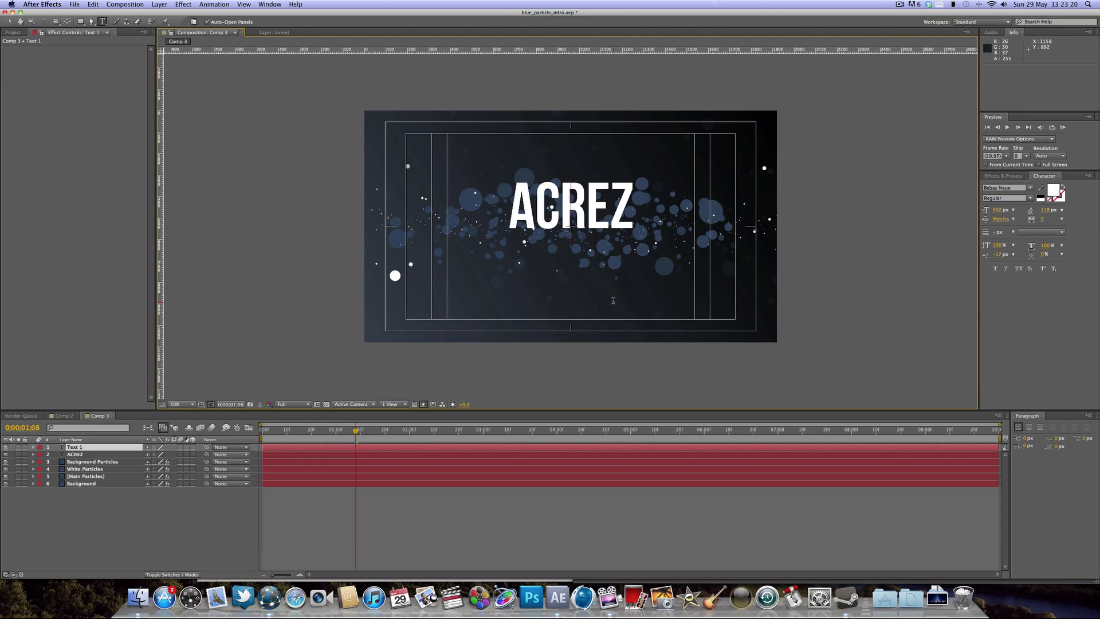
text(tutorials)
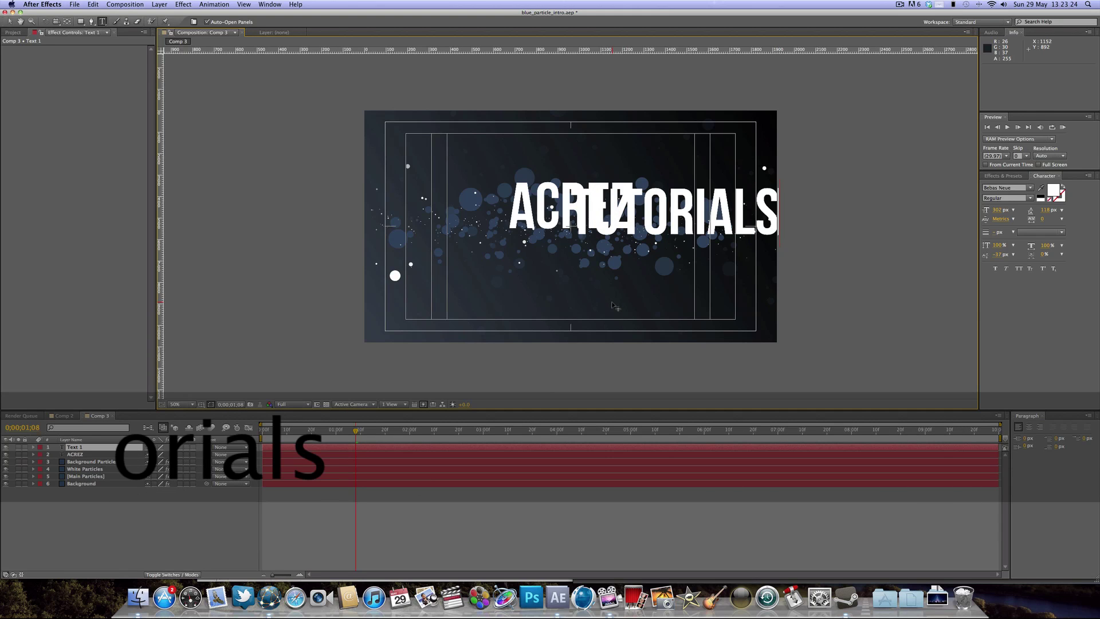
drag(621, 284, 520, 324)
Reduce the TUTORIALS font size to about 182 px and fit the word directly beneath ACREZ.
key(super+a)
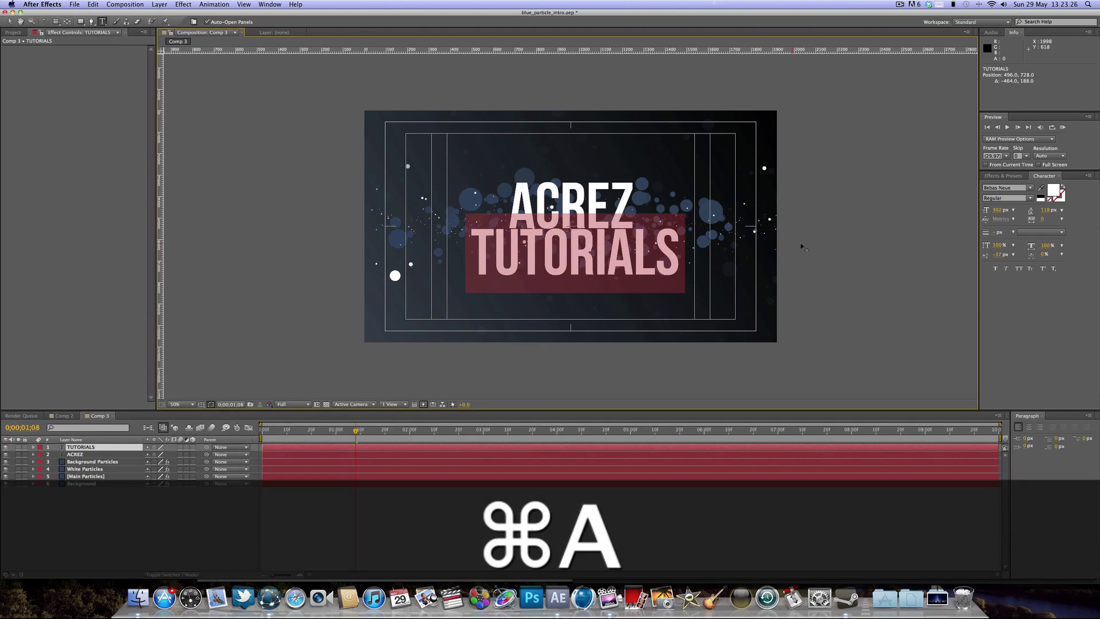
drag(998, 211, 936, 208)
drag(559, 319, 599, 302)
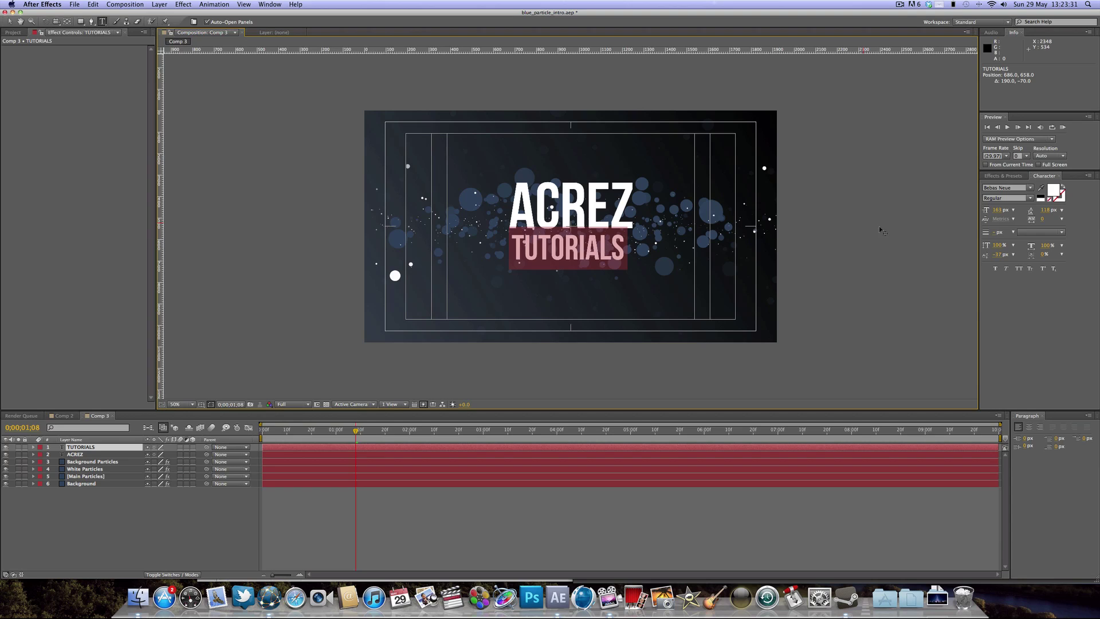
drag(996, 212, 1006, 212)
click(1001, 212)
Align TUTORIALS with the left edge of ACREZ and lower ACREZ by 18 px to tighten the two-line title.
click(9, 24)
key(Caps_Lock)
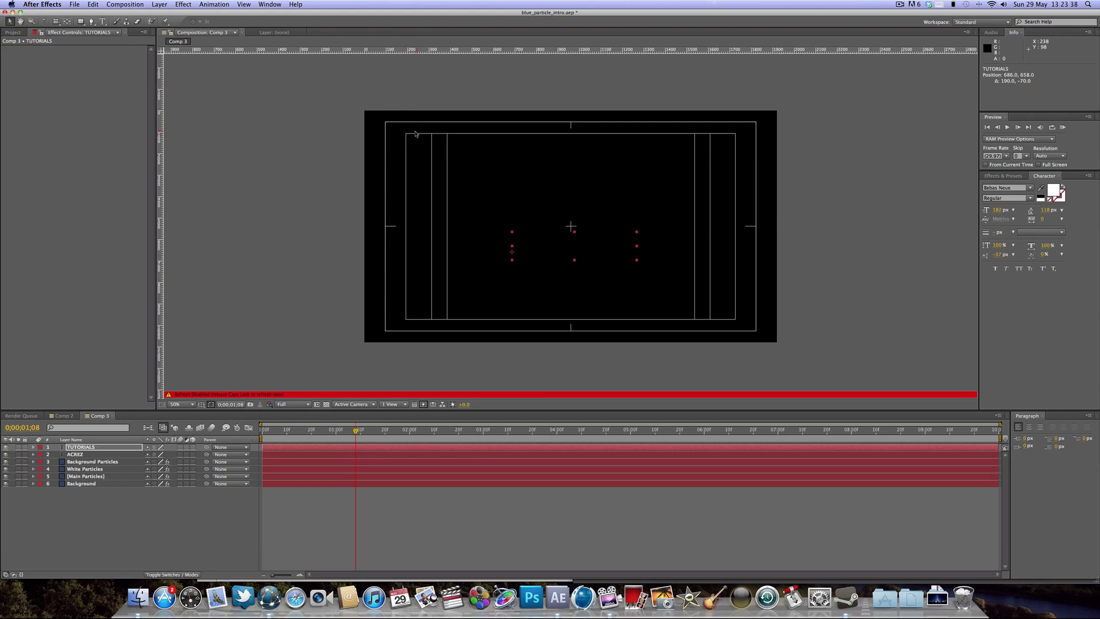
key(Caps_Lock)
drag(603, 244, 600, 217)
shift+click(600, 213)
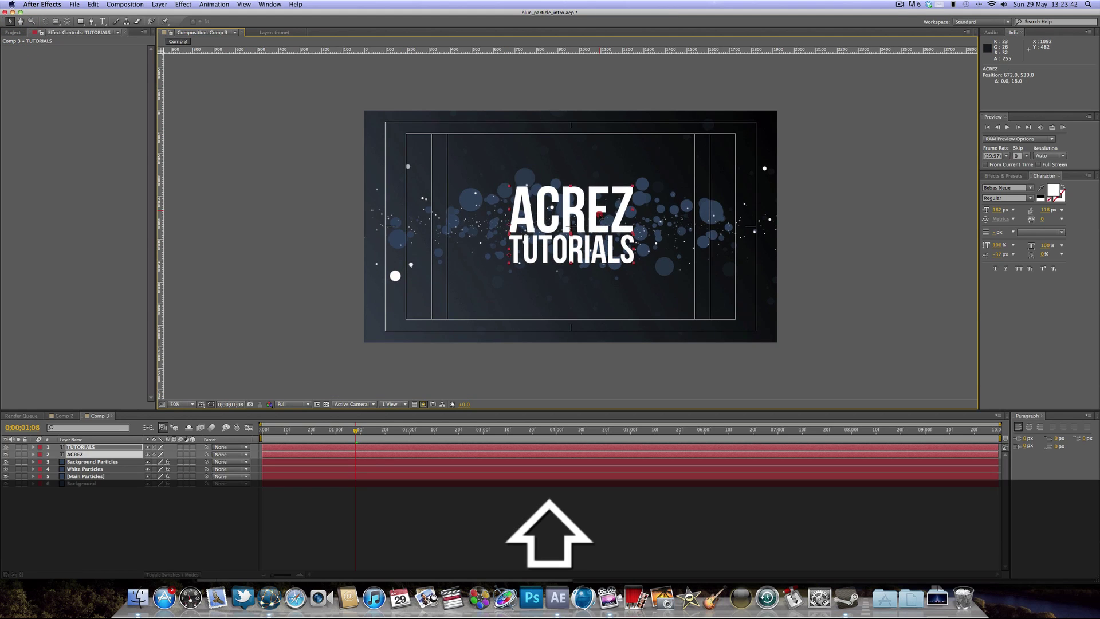
Check the camera animation in Comp 2, and set Position keyframes for TUTORIALS and ACREZ at 0;00;01;00 in Comp 3.
click(63, 416)
drag(325, 434, 582, 434)
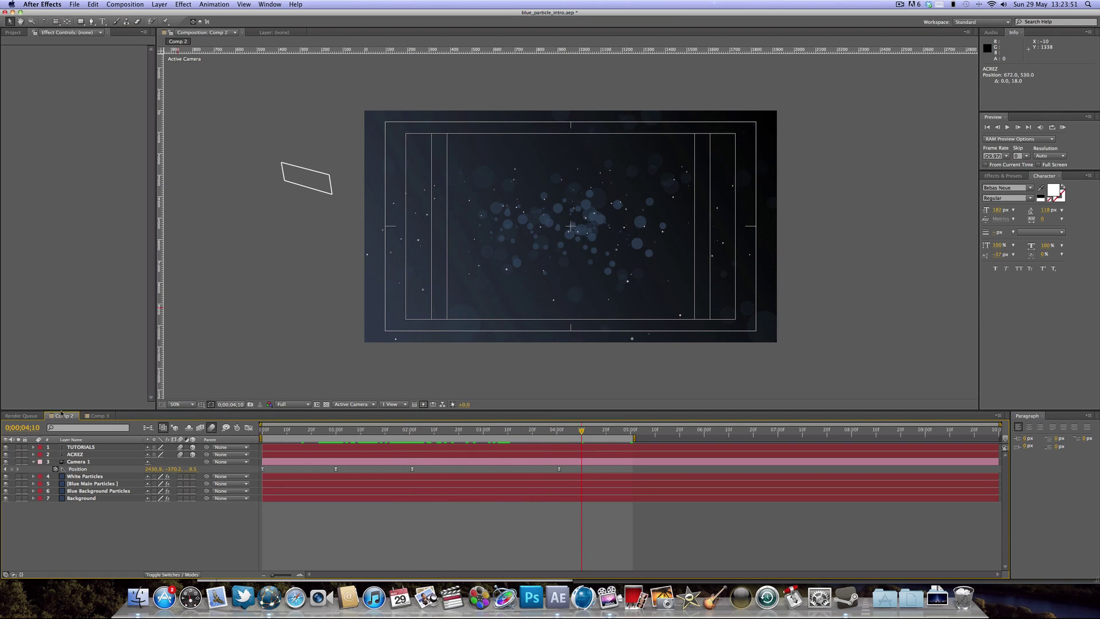
click(98, 415)
click(336, 430)
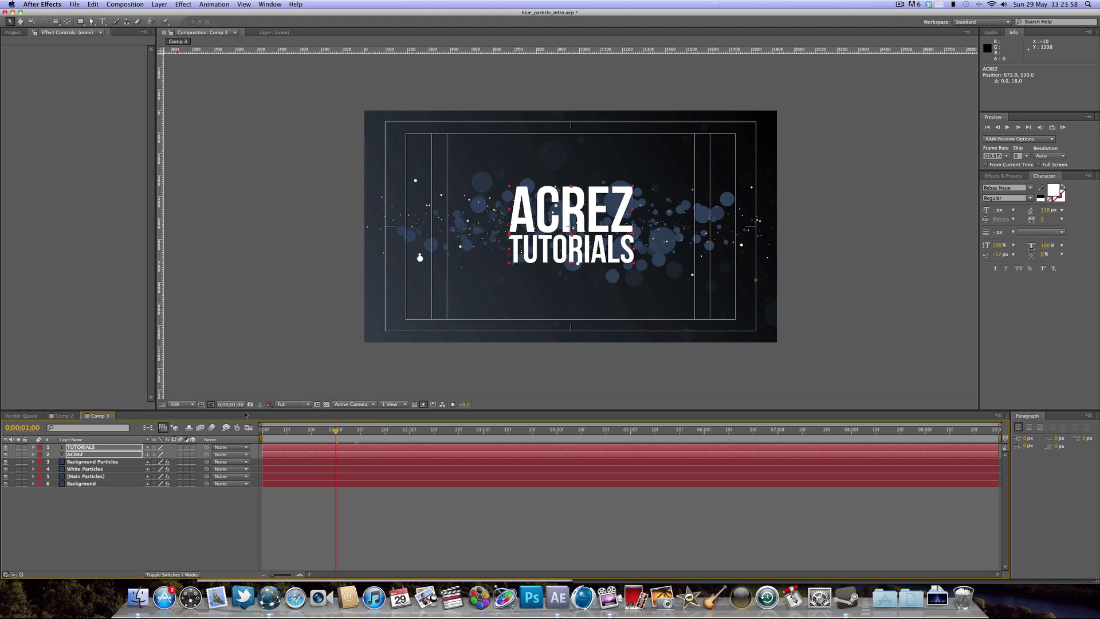
shift+click(132, 448)
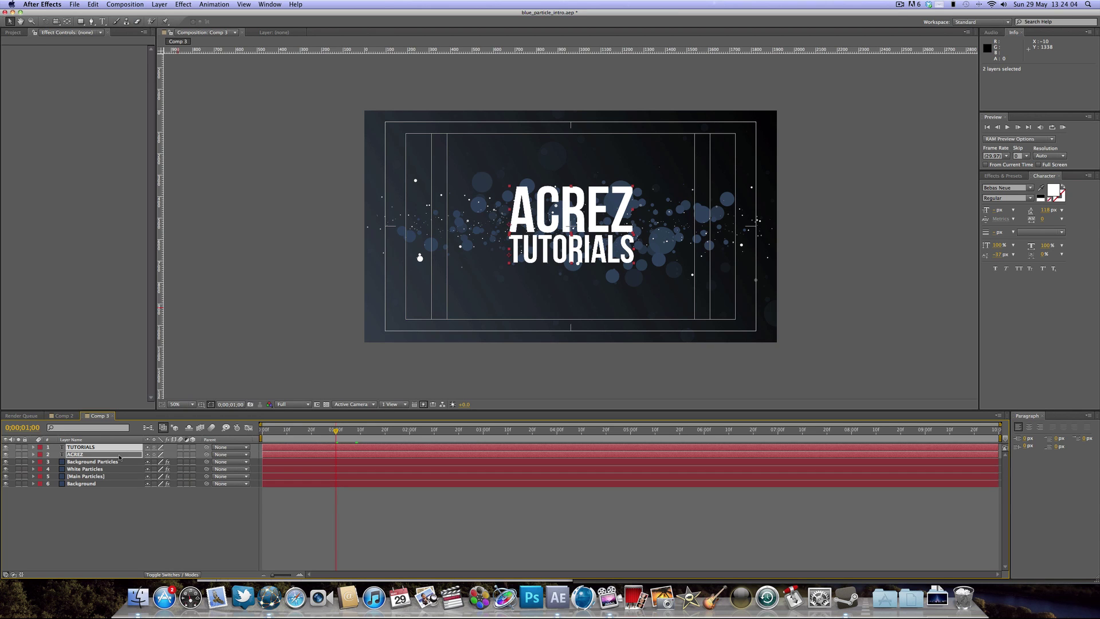
key(p)
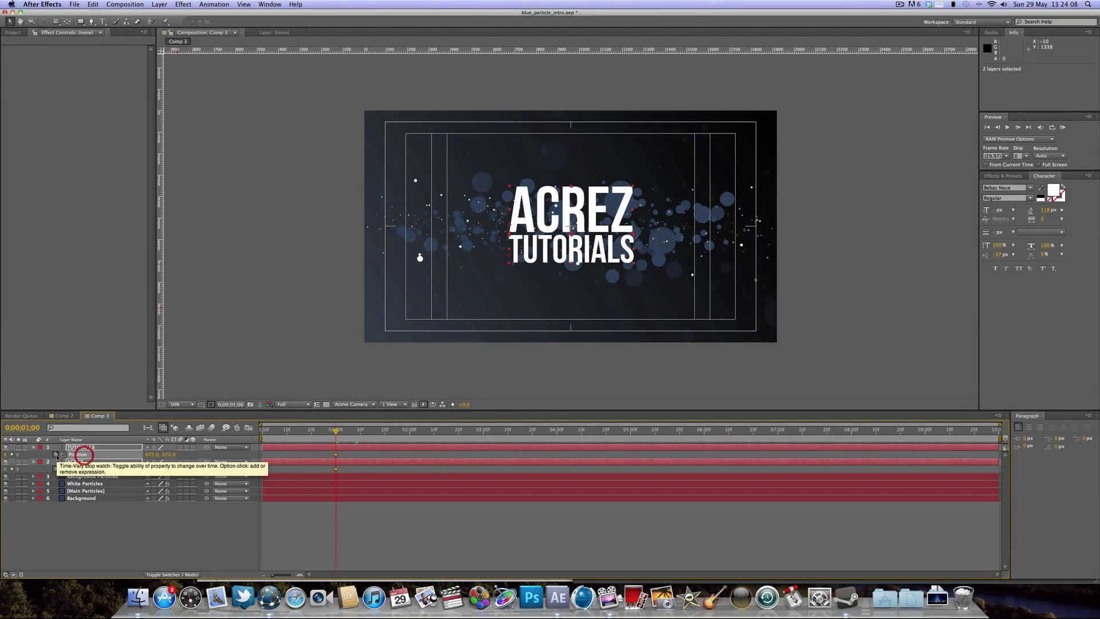
click(56, 454)
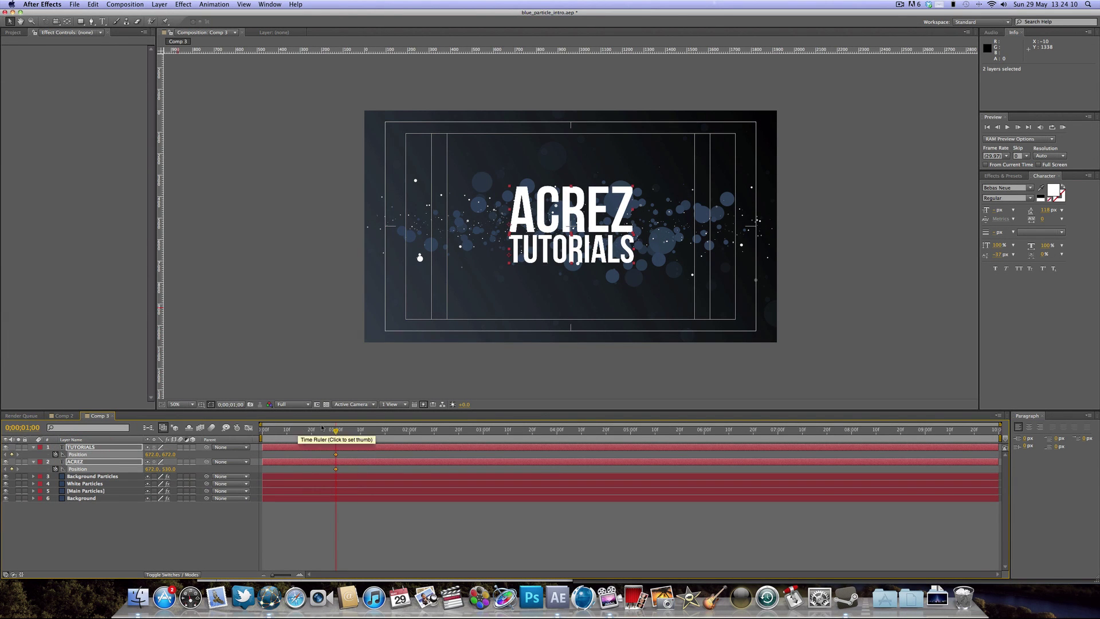
Return to the first frame and make the ACREZ and TUTORIALS text layers 3D.
drag(313, 430, 244, 434)
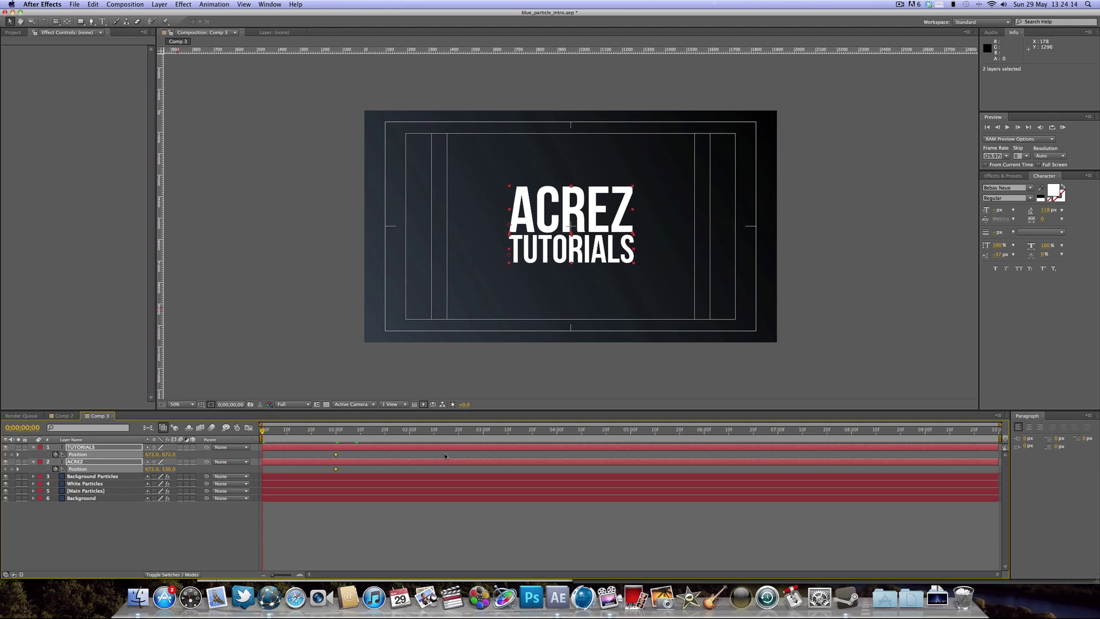
click(106, 526)
click(89, 461)
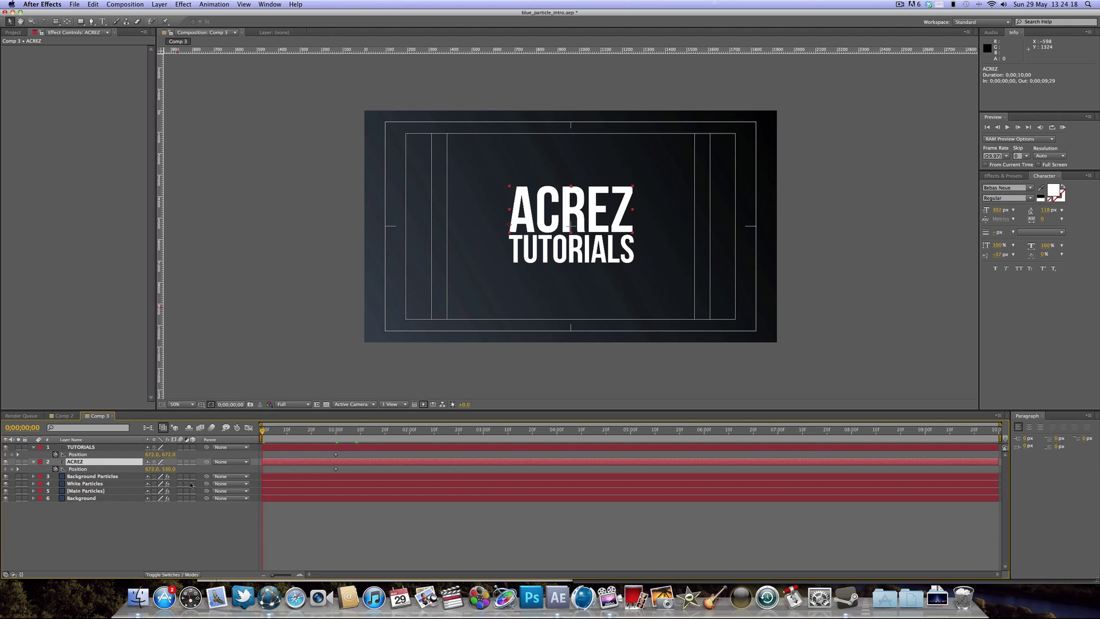
click(193, 462)
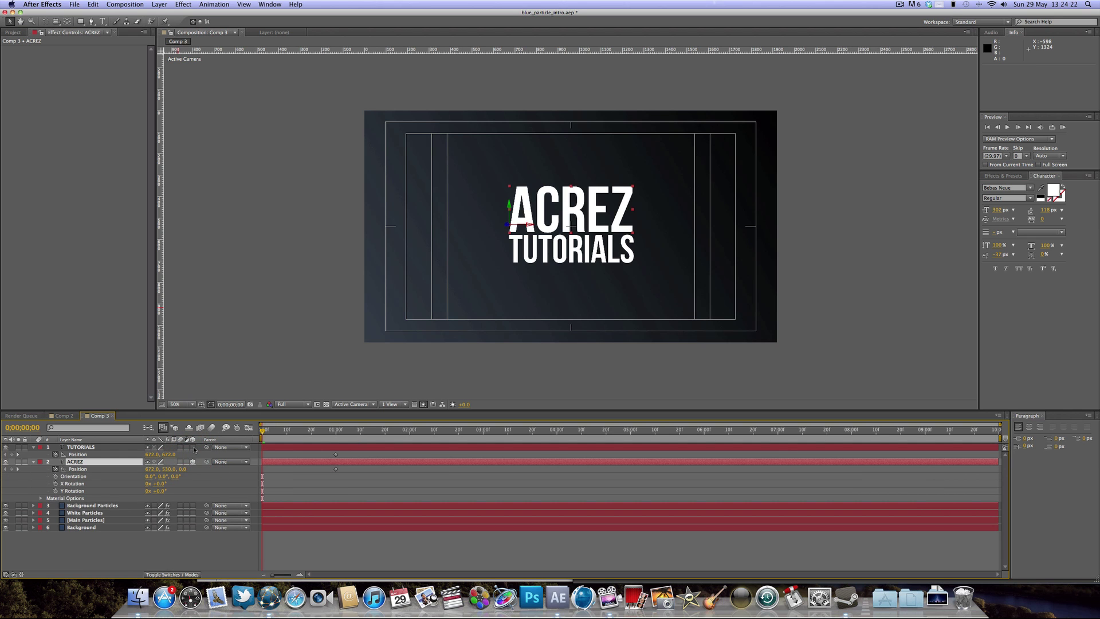
click(193, 448)
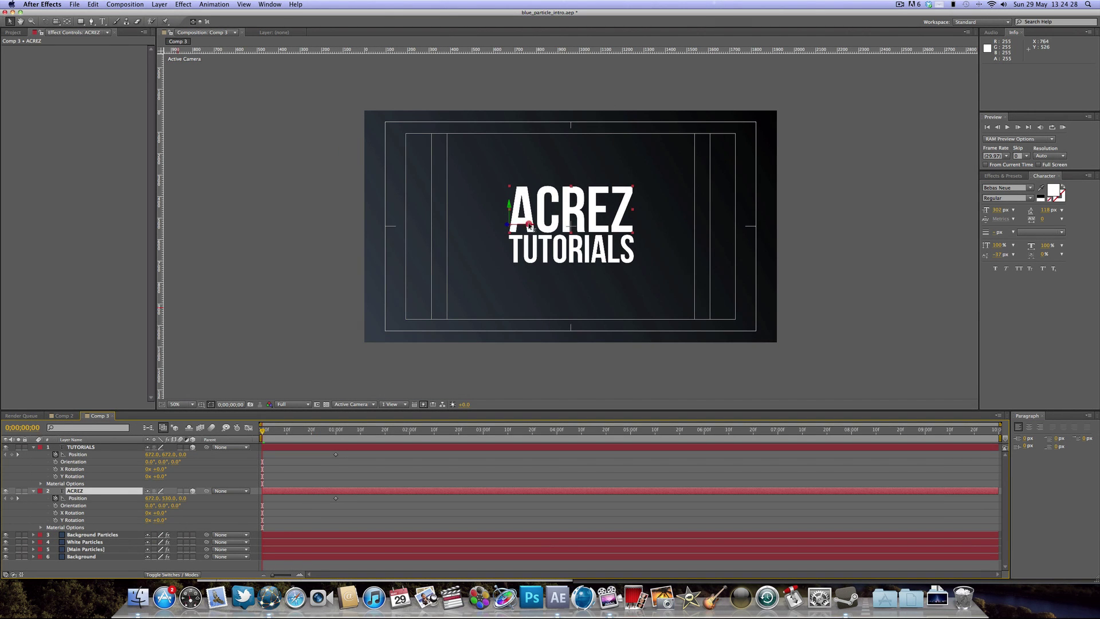
At the first frame, move ACREZ off the frame's left side and TUTORIALS off the right to X 2940, and preview the animation.
drag(529, 224, 118, 232)
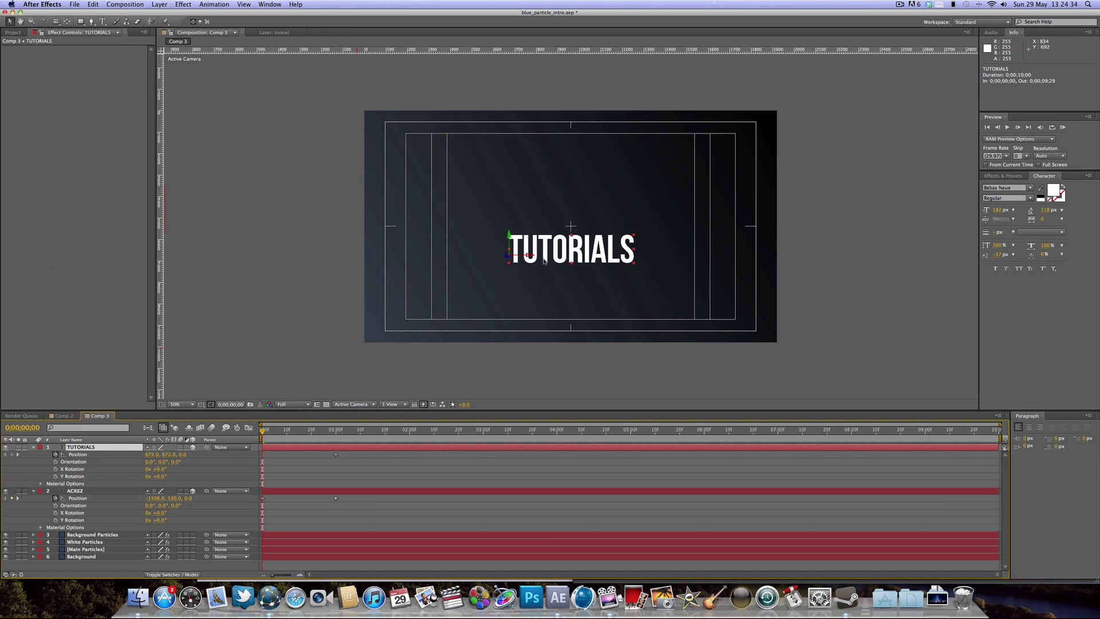
drag(532, 259, 1018, 259)
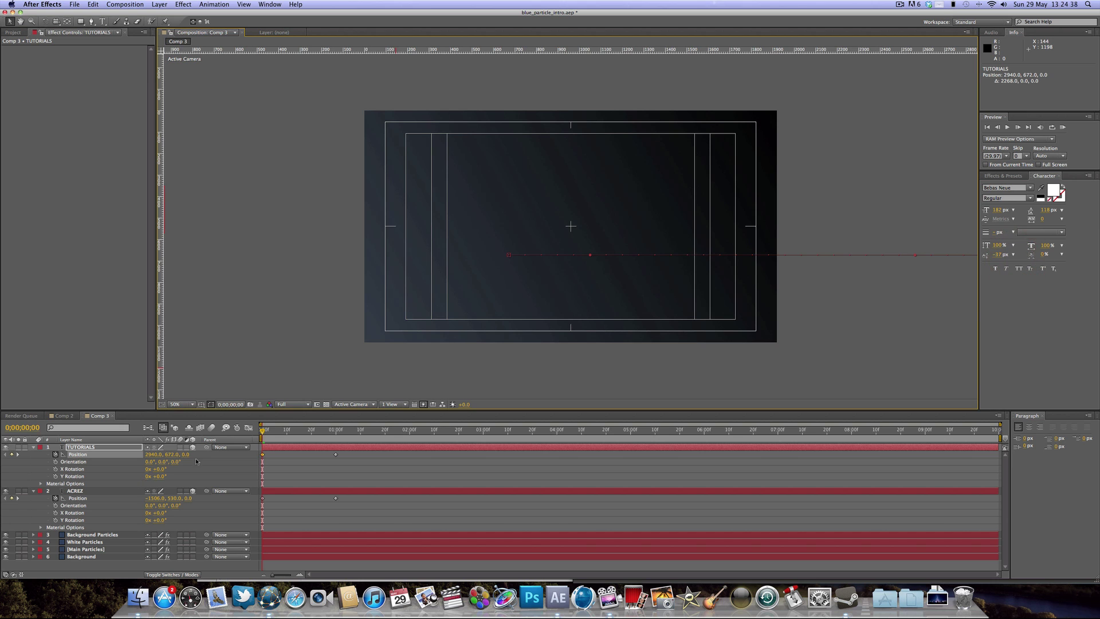
key(space)
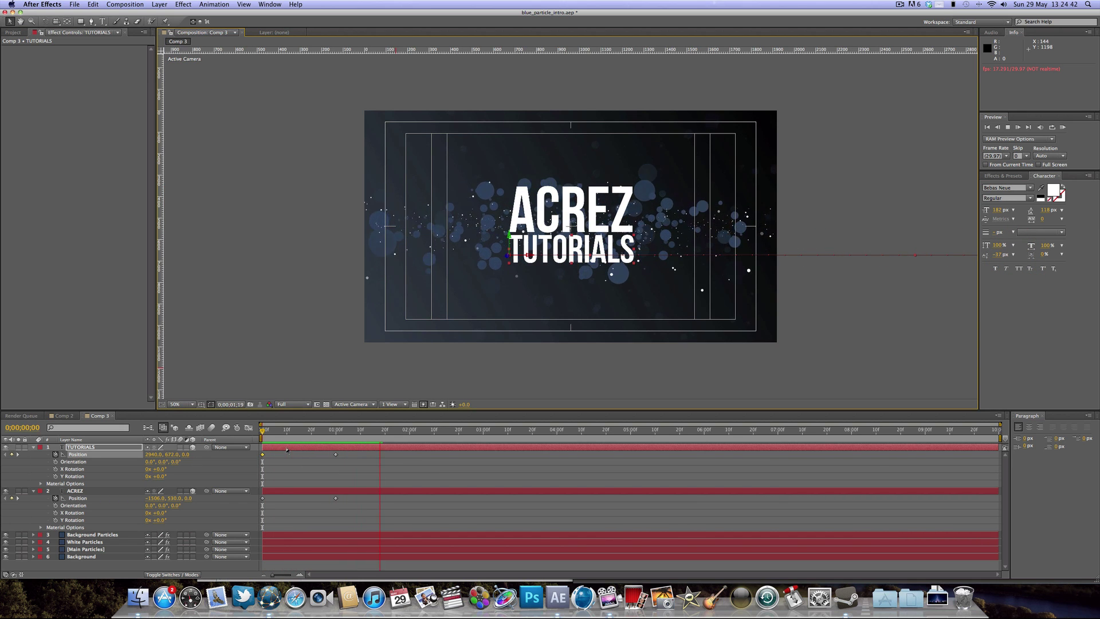
key(space)
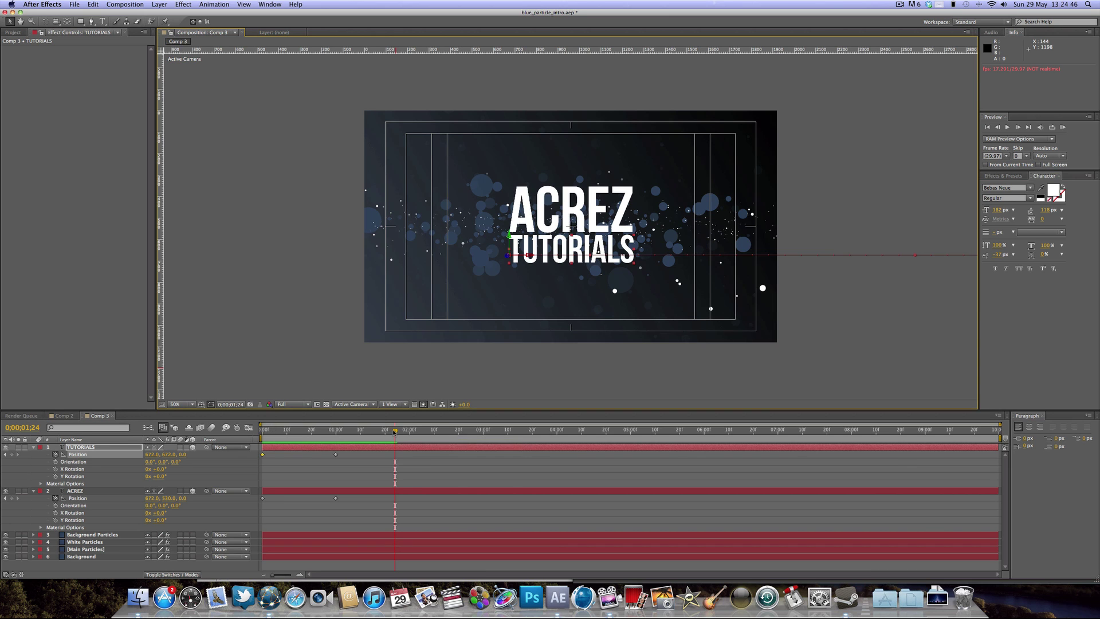
Add Position keyframes at 0;00;03;00 that hold the current positions of TUTORIALS and ACREZ.
drag(395, 430, 484, 428)
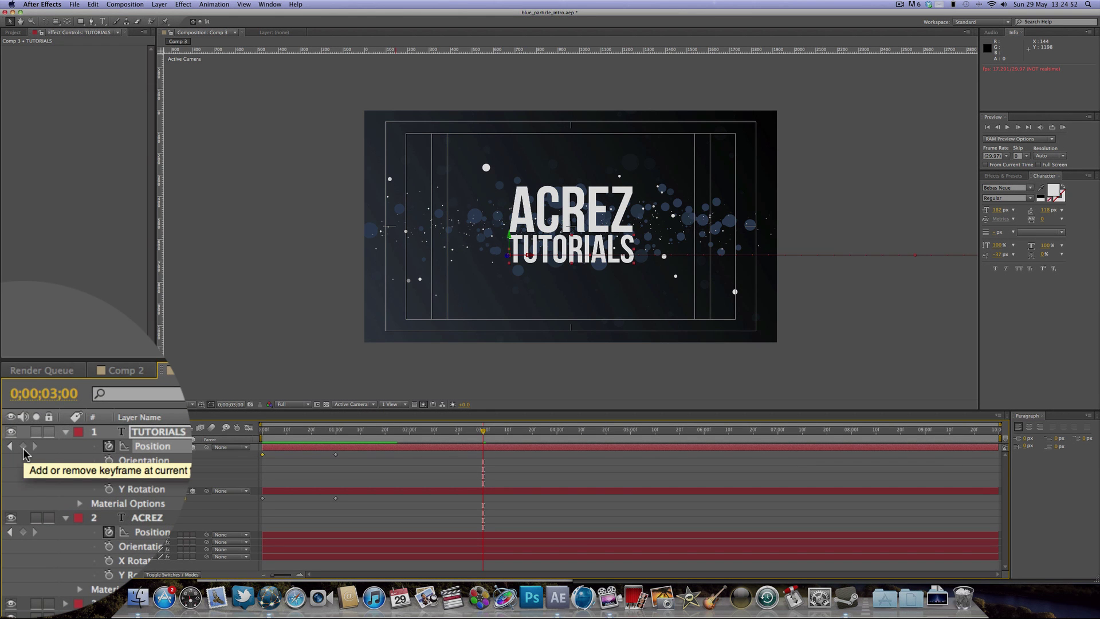
click(24, 449)
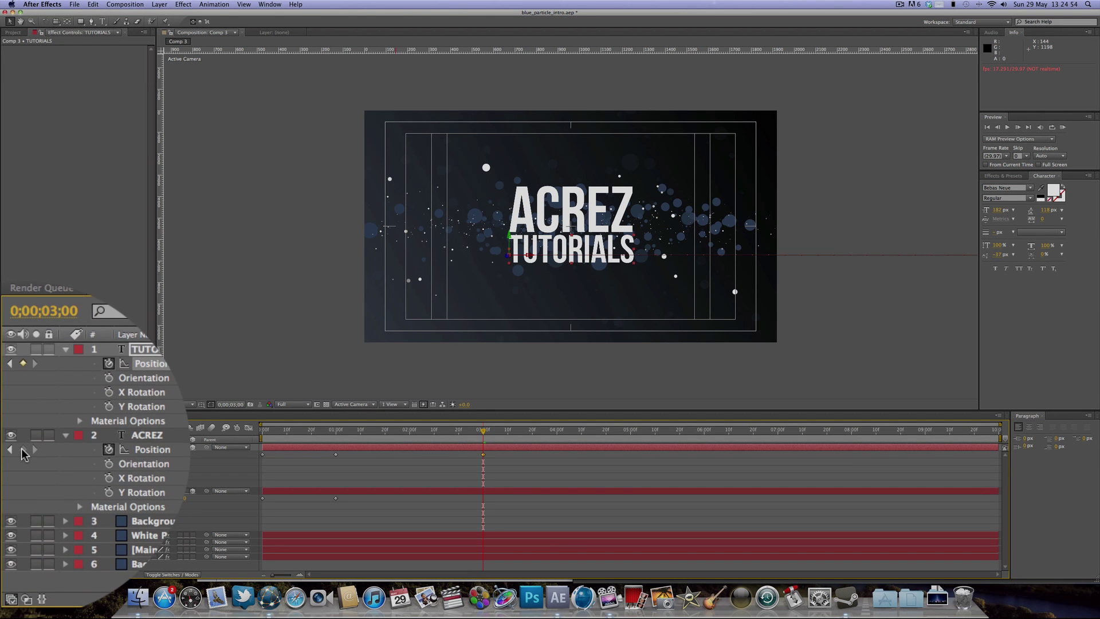
click(12, 498)
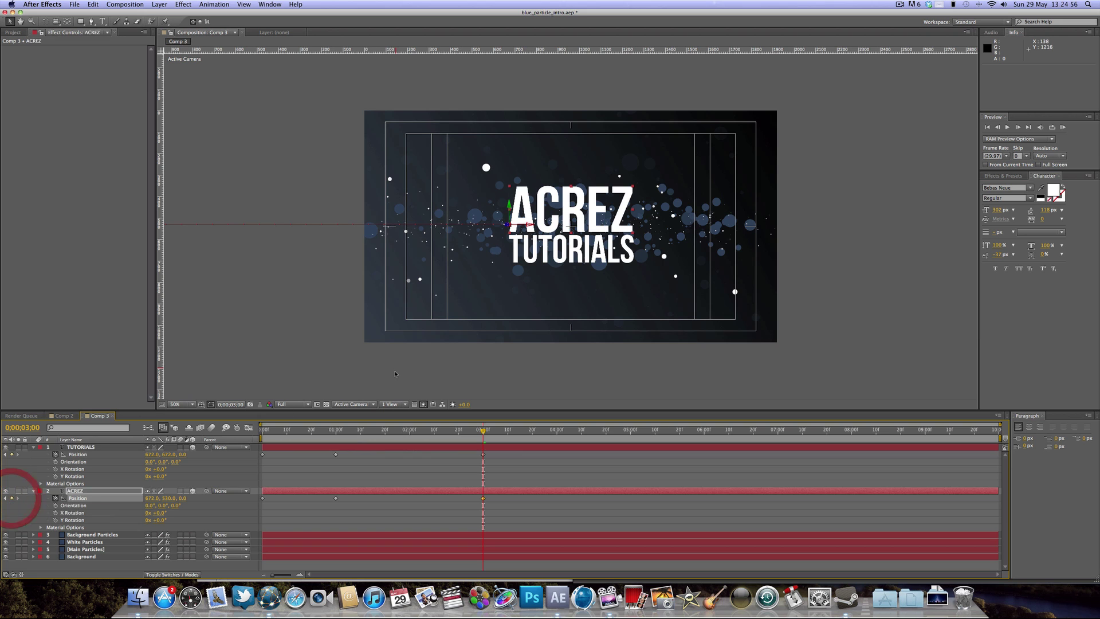
At 0;00;04;00, move ACREZ off the frame's right side to X 2964 and TUTORIALS off the left to X -1572.
drag(351, 431, 557, 430)
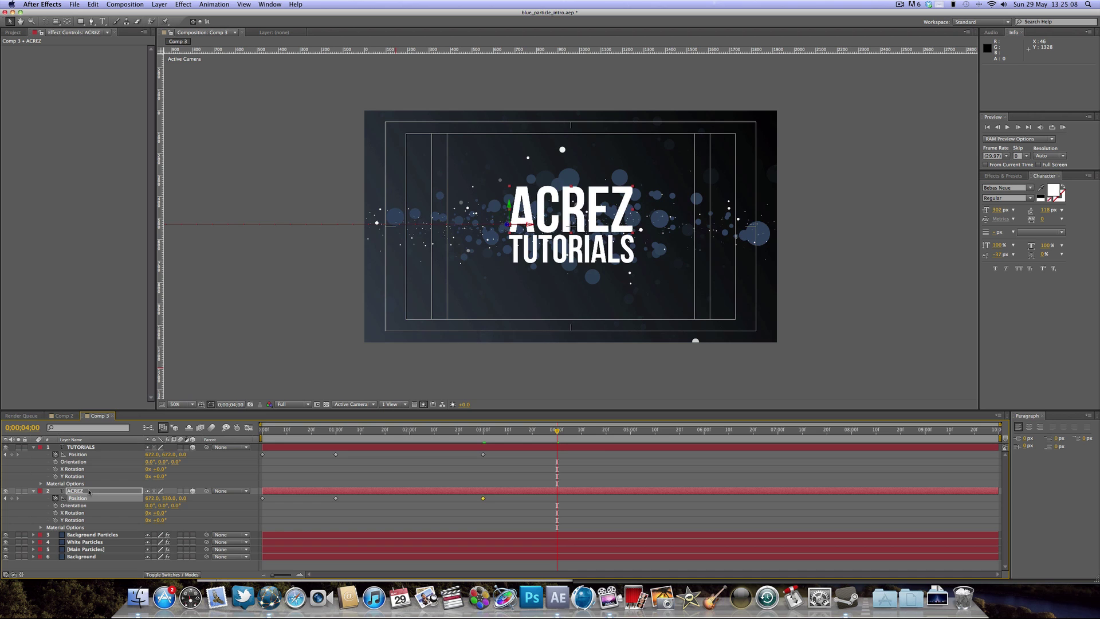
click(89, 491)
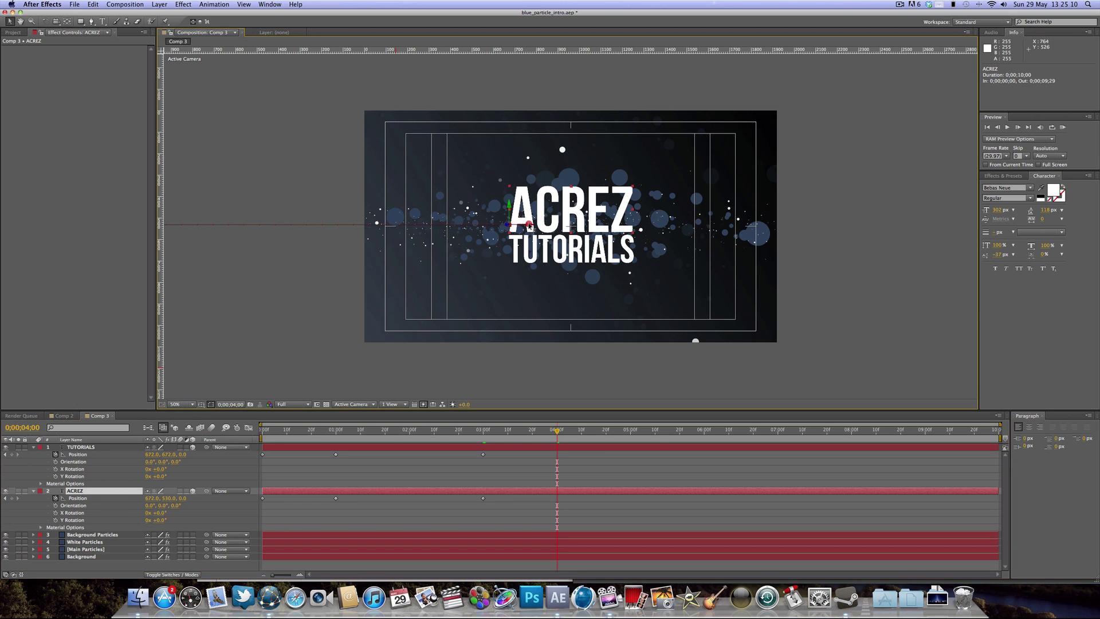
drag(528, 224, 940, 223)
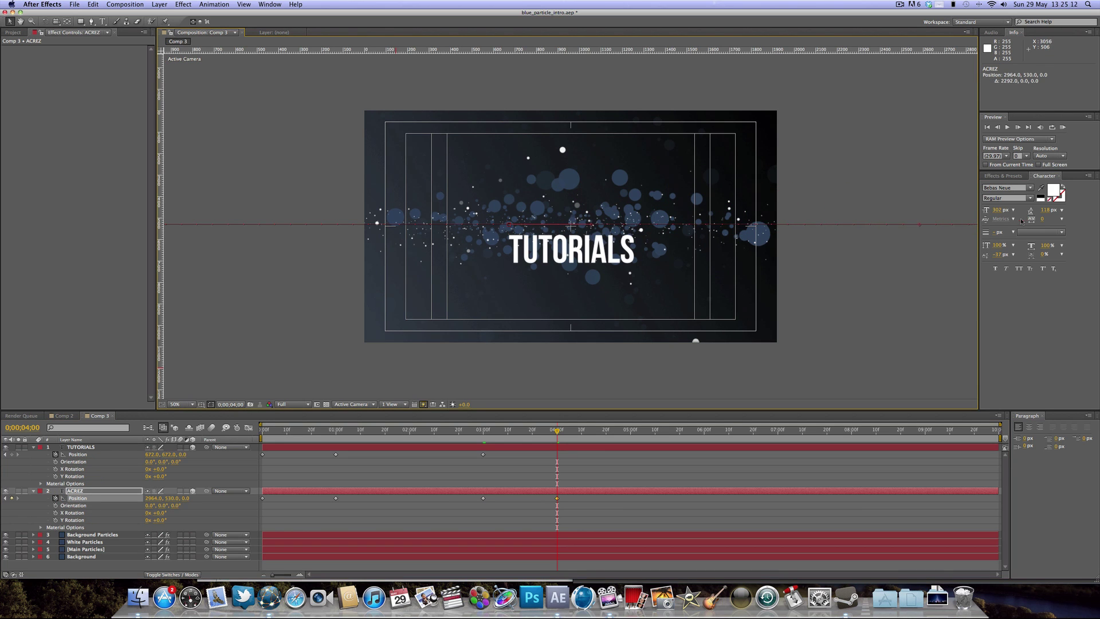
click(95, 448)
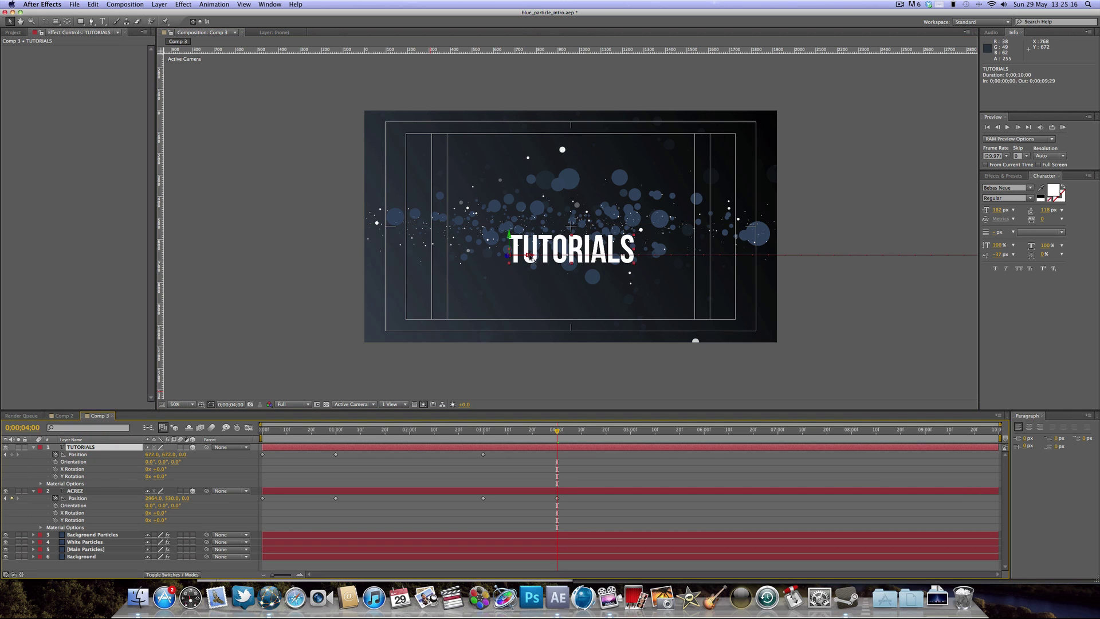
drag(530, 256, 139, 263)
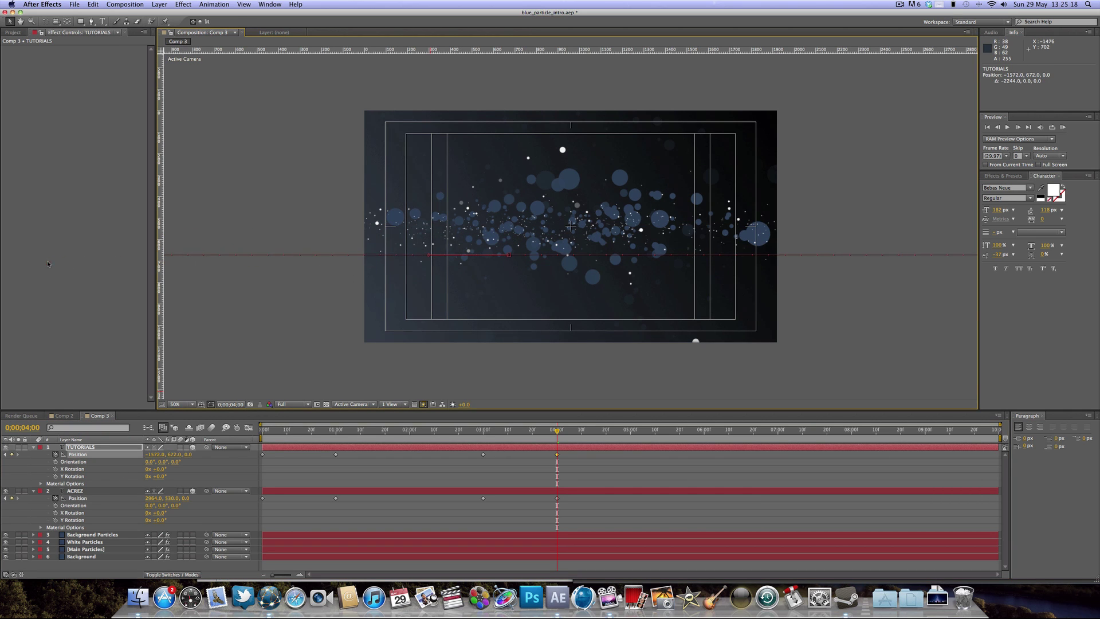
Apply Easy Ease to all Position keyframes of TUTORIALS and ACREZ, and collapse both layers' properties.
drag(334, 432, 215, 465)
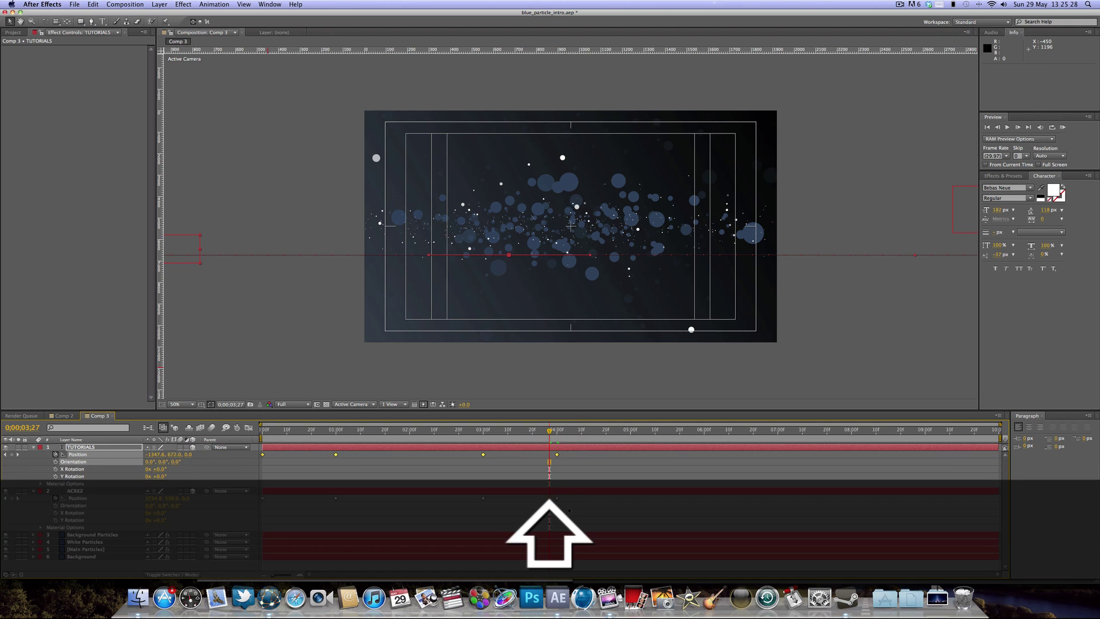
drag(571, 502, 227, 514)
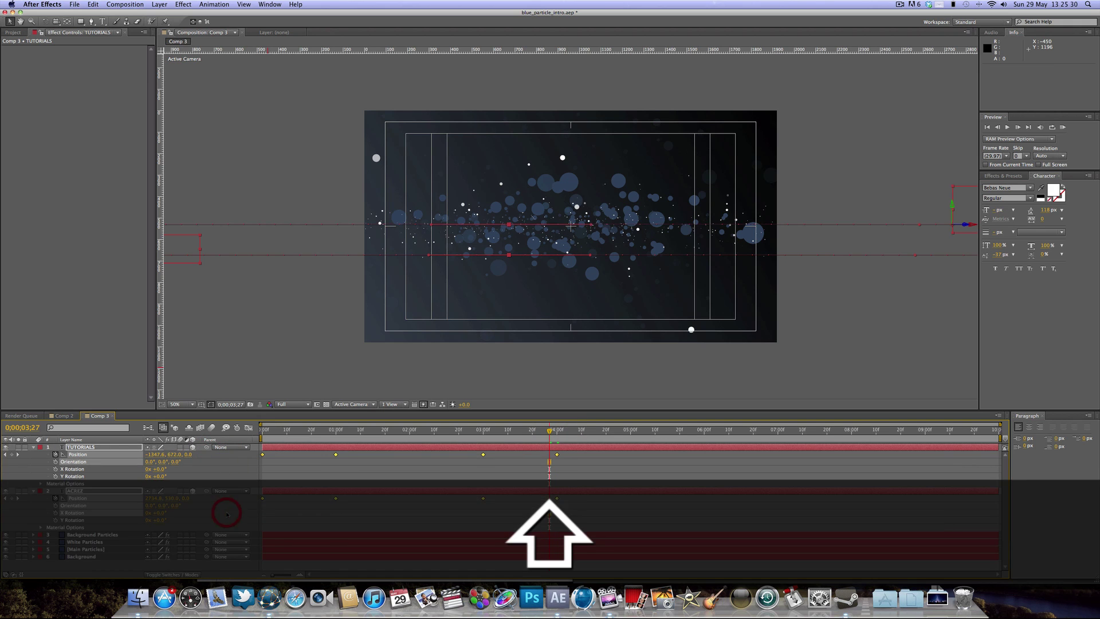
key(F9)
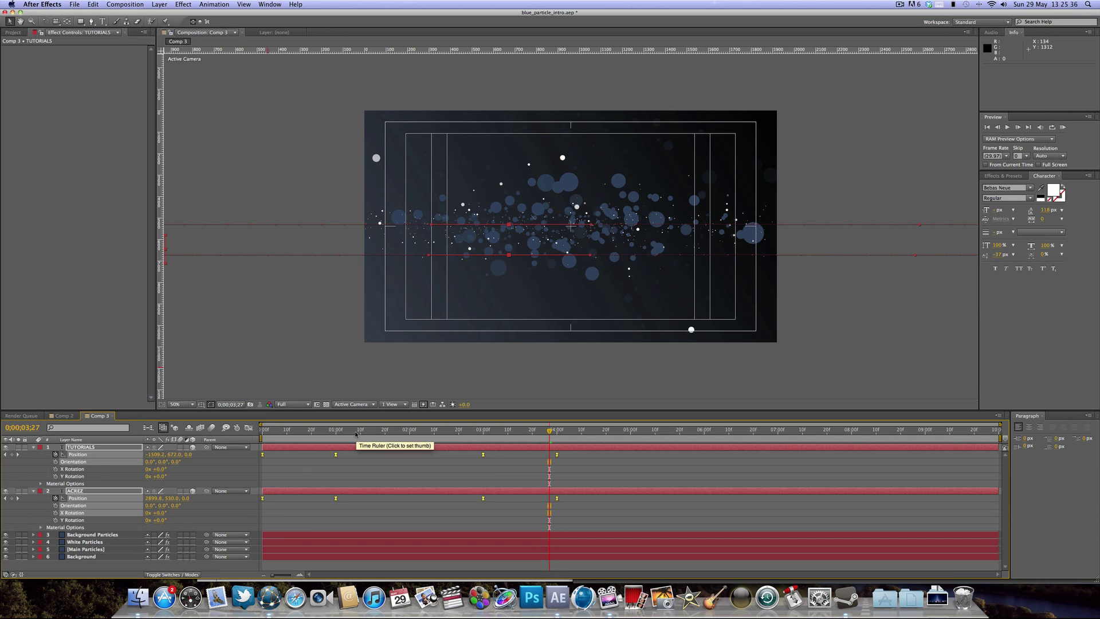
key(u)
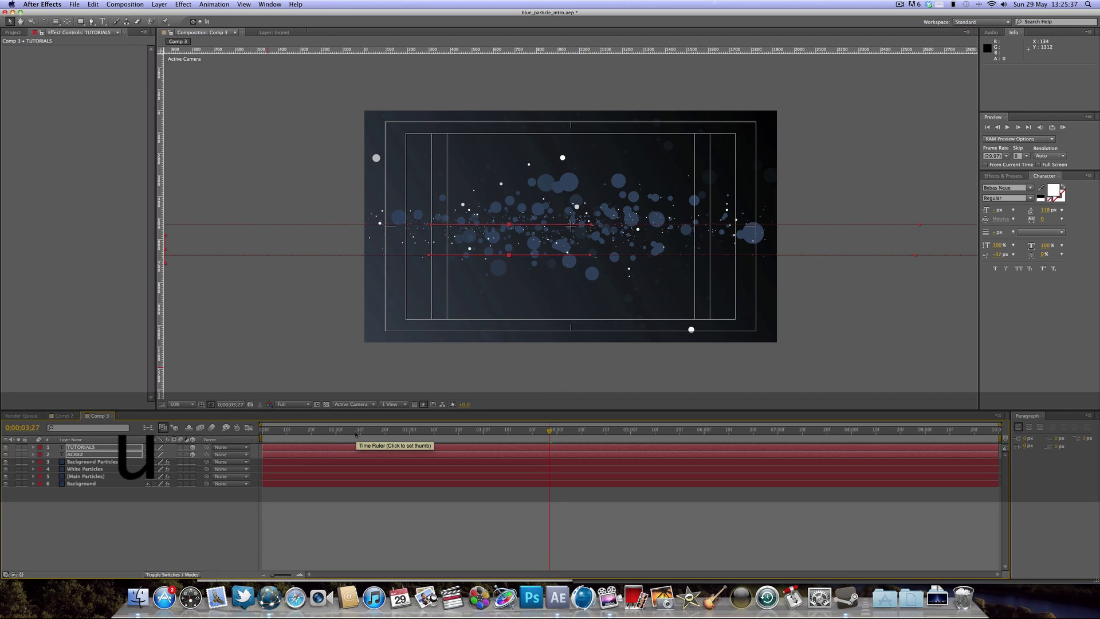
click(373, 515)
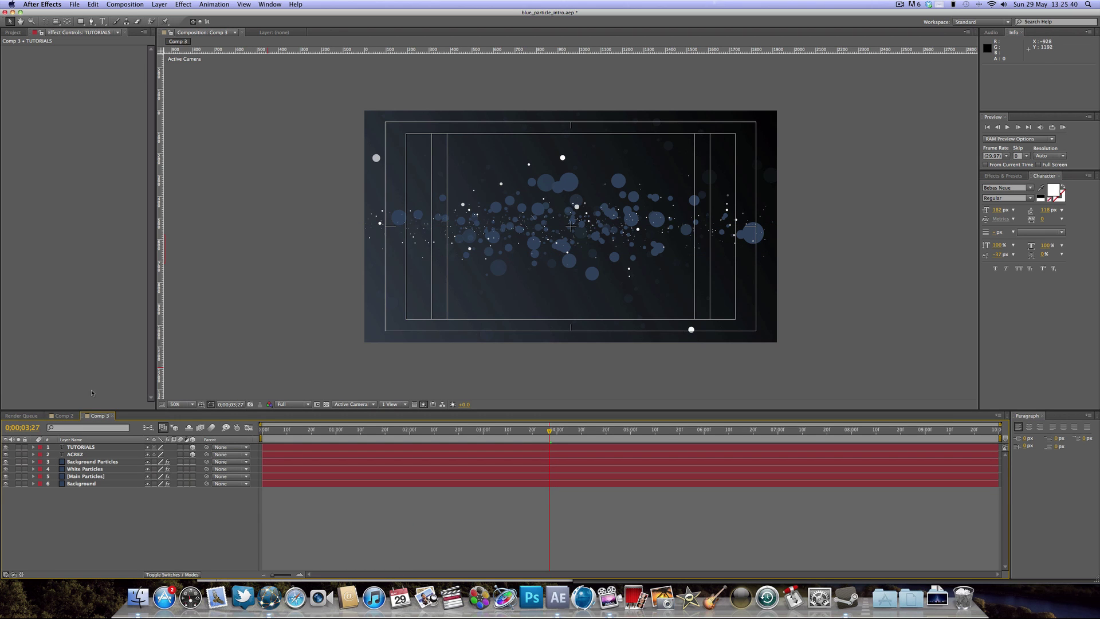
Check the camera animation in Comp 2, and add a 50mm two-node camera named Camera 1 to Comp 3.
click(61, 416)
drag(285, 431, 549, 431)
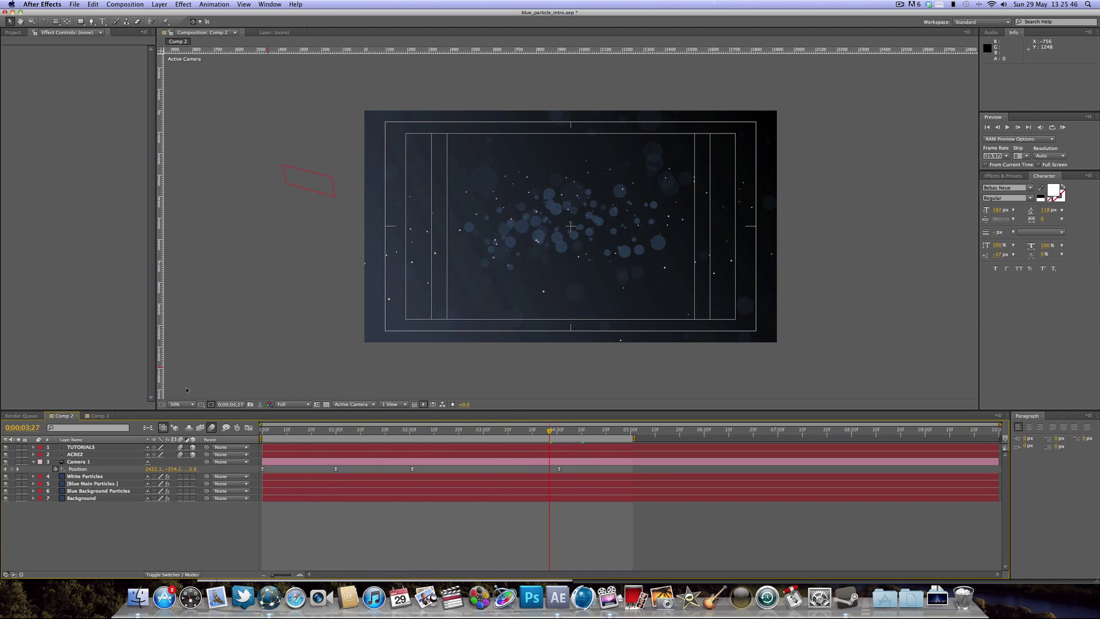
click(107, 417)
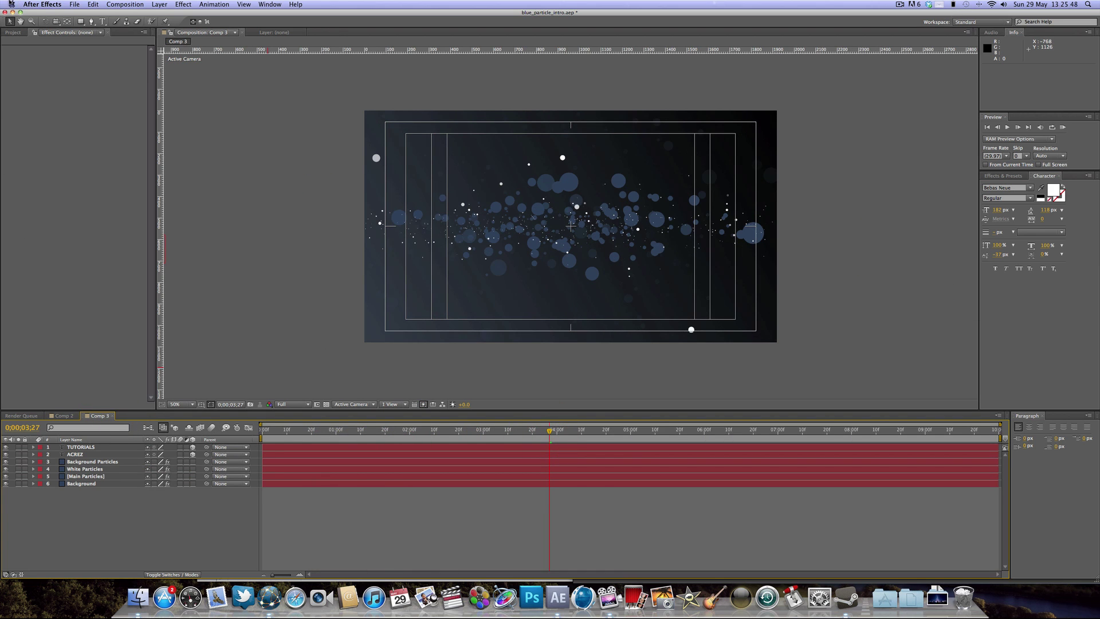
click(158, 3)
mouse_move(172, 15)
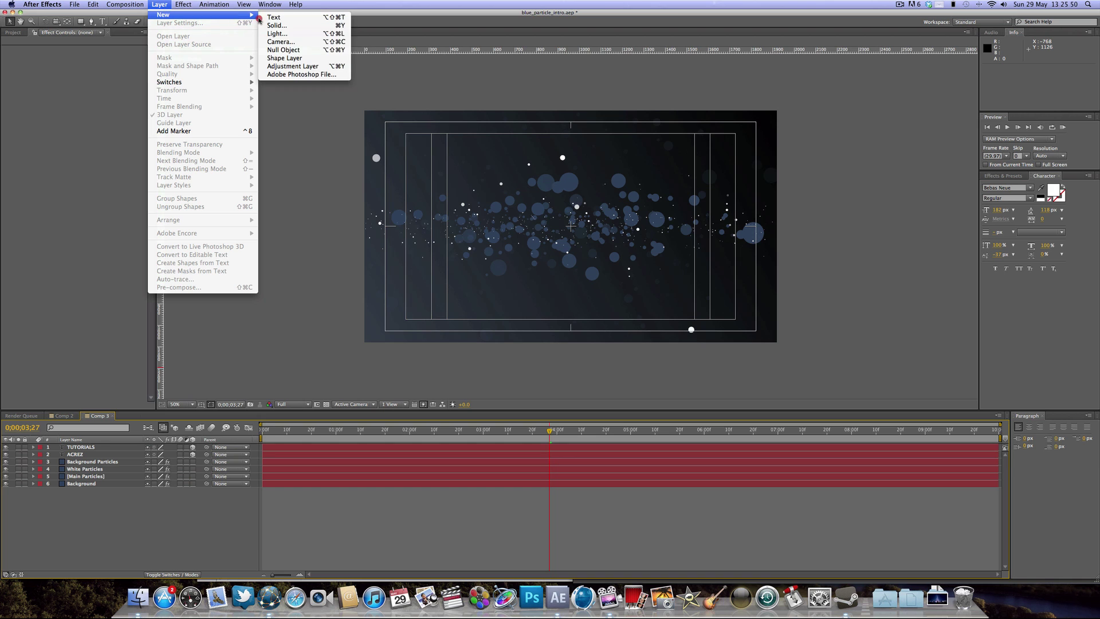
click(312, 44)
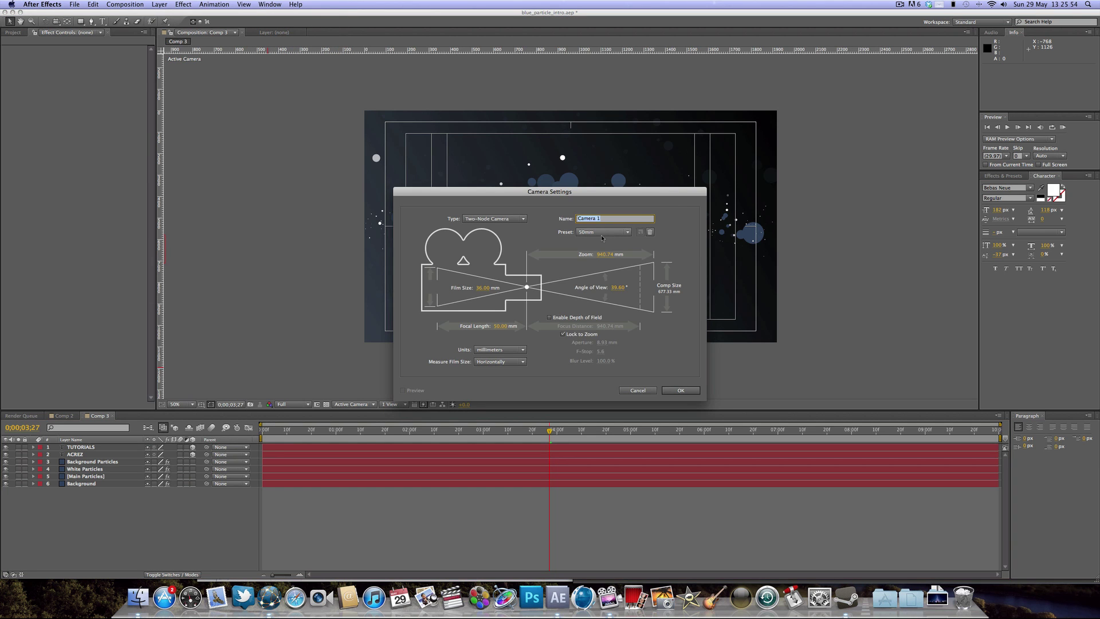
key(Return)
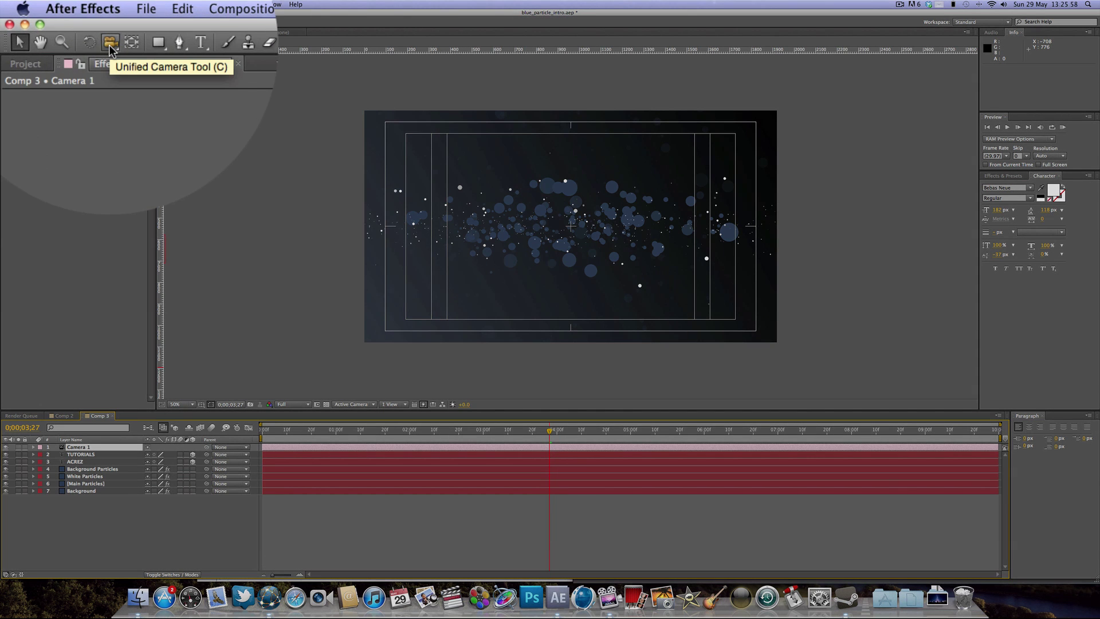
At the first frame, orbit Camera 1 to about -364, -394, -2118 with the Unified Camera tool and start keyframing its Position.
click(56, 22)
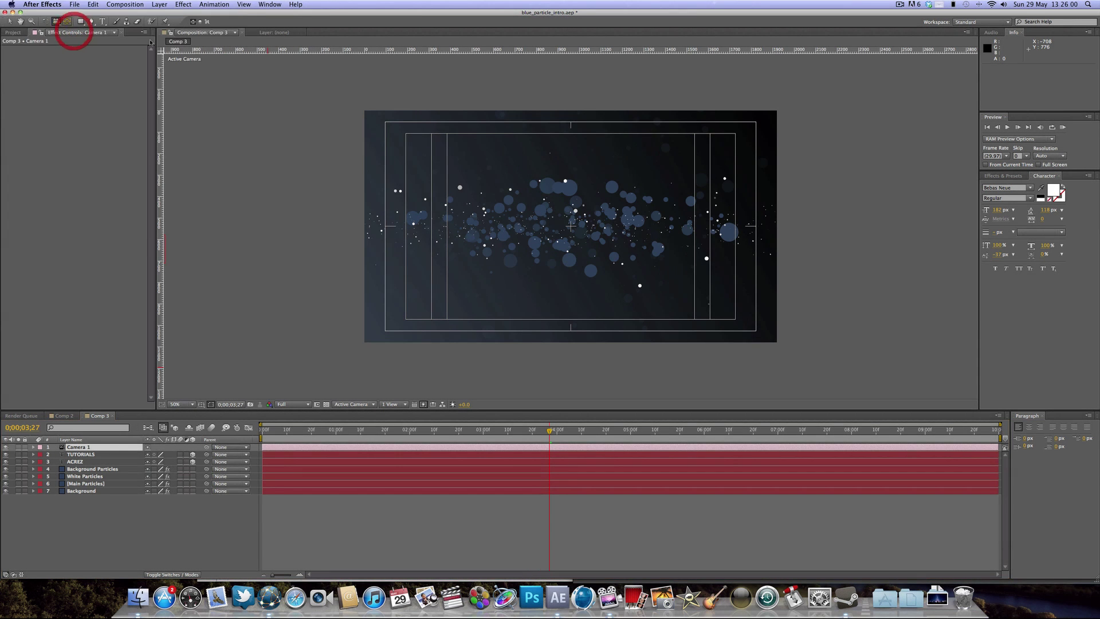
drag(441, 199, 460, 223)
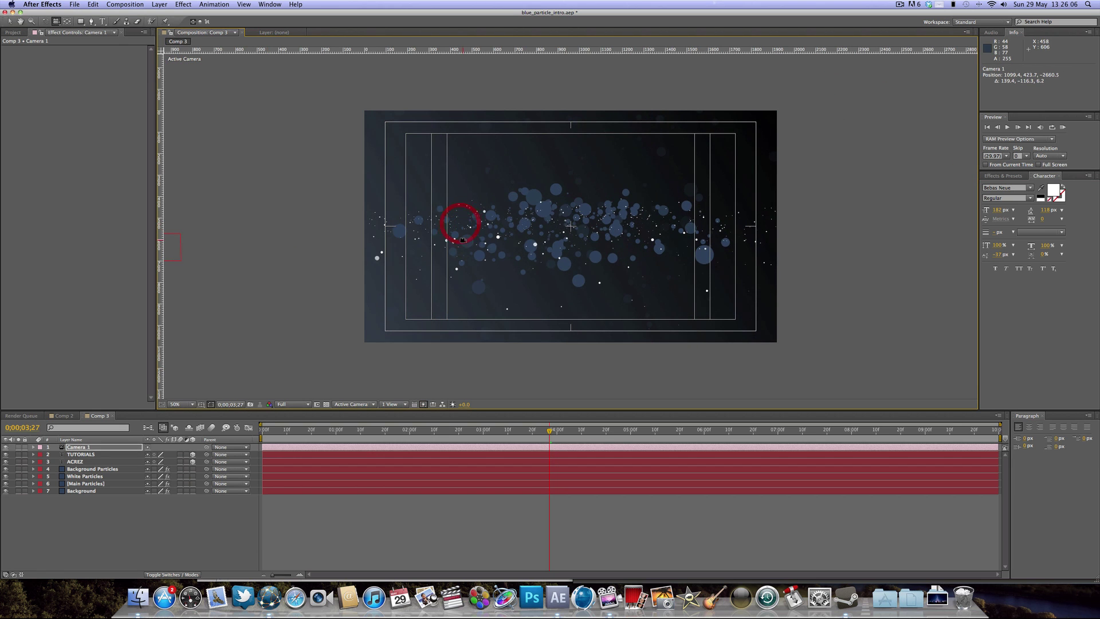
key(super+z)
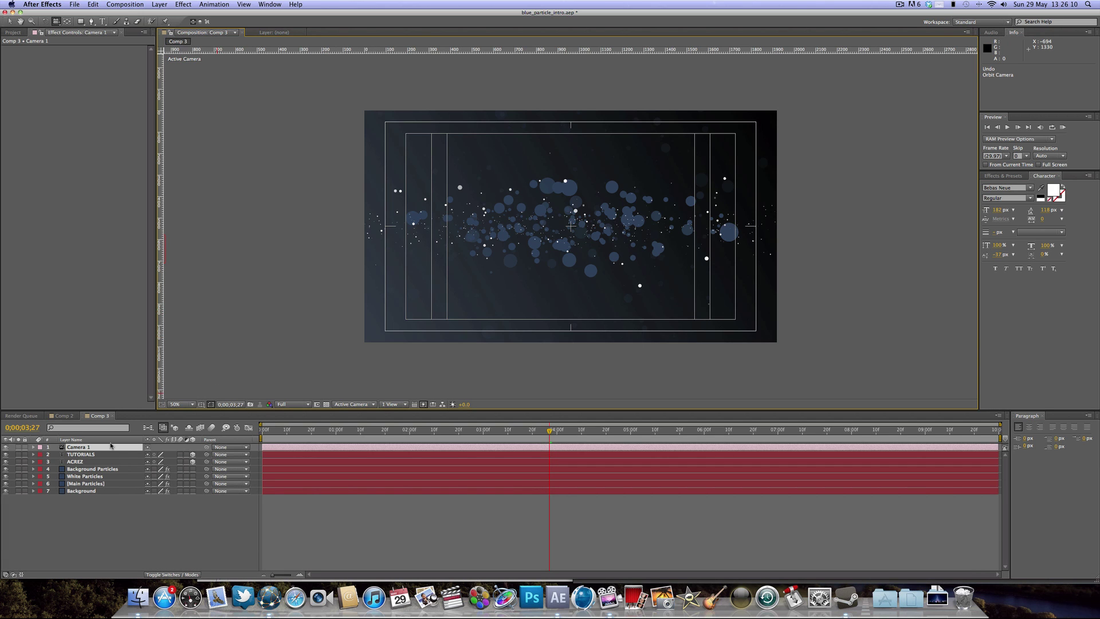
key(p)
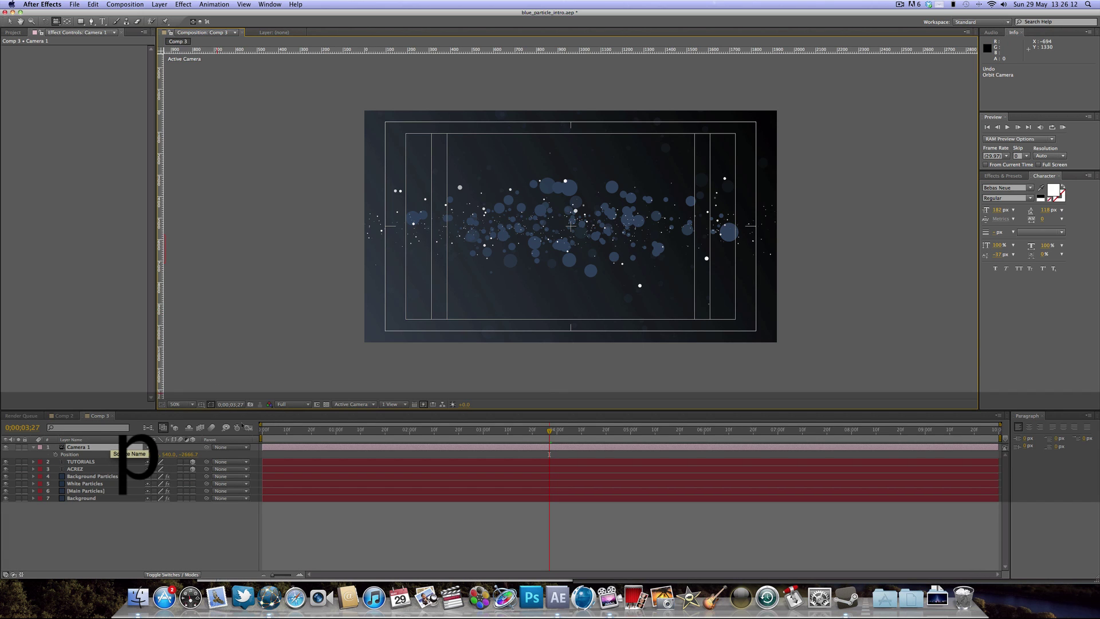
click(337, 431)
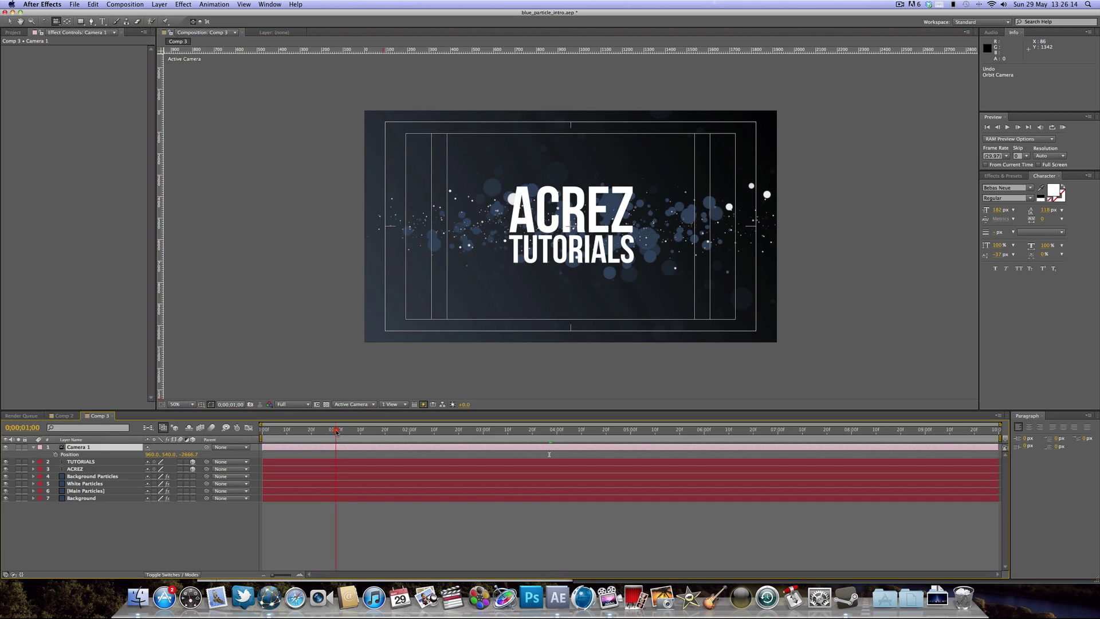
click(335, 430)
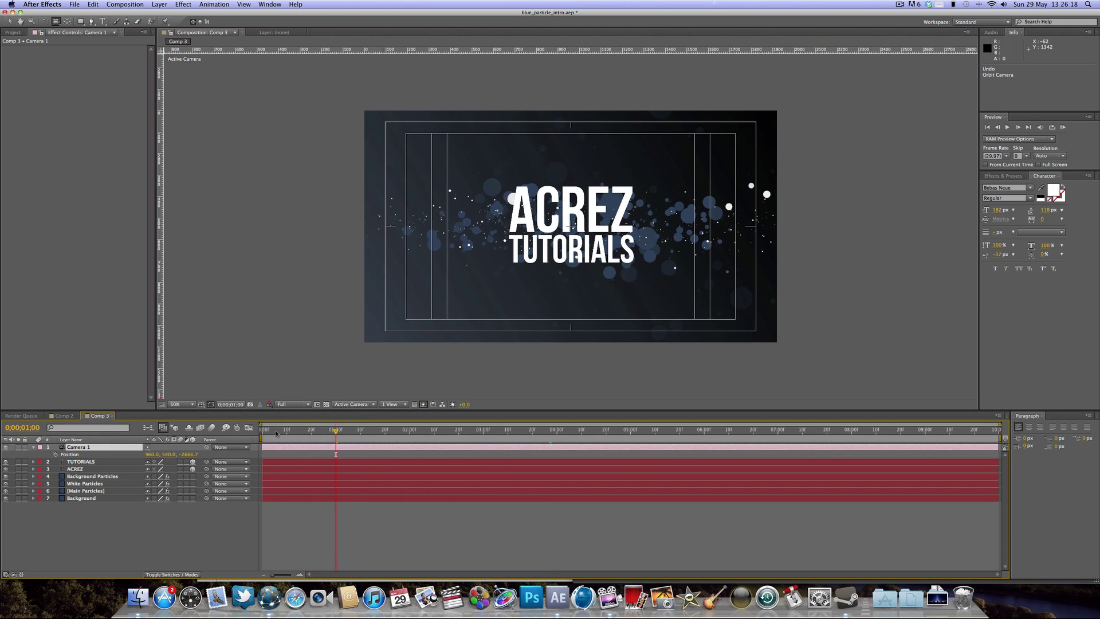
click(261, 431)
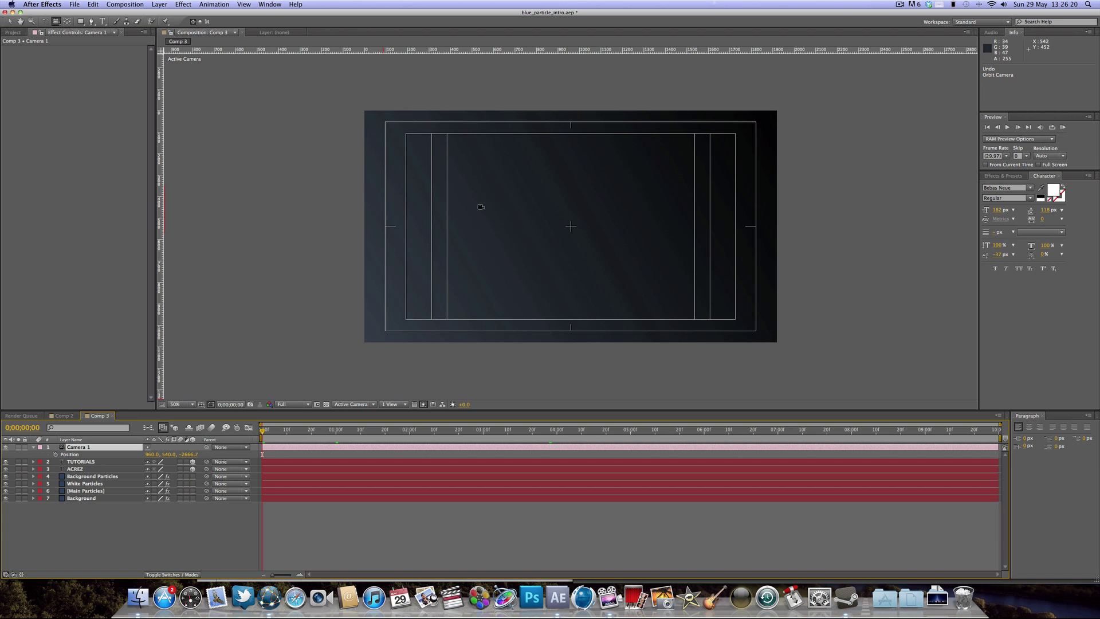
drag(480, 206, 498, 223)
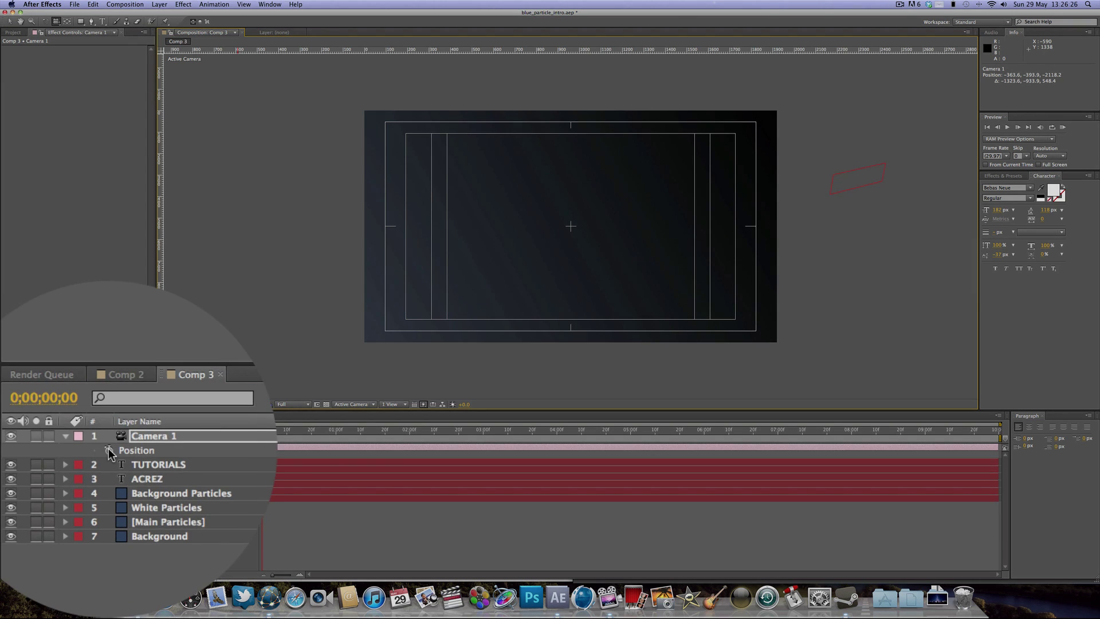
click(55, 454)
Orbit Camera 1 to about 1192, 587, -2656 at 0;00;01;00 and to about 1601, 841, -2571 at 0;00;03;00.
drag(286, 432, 337, 433)
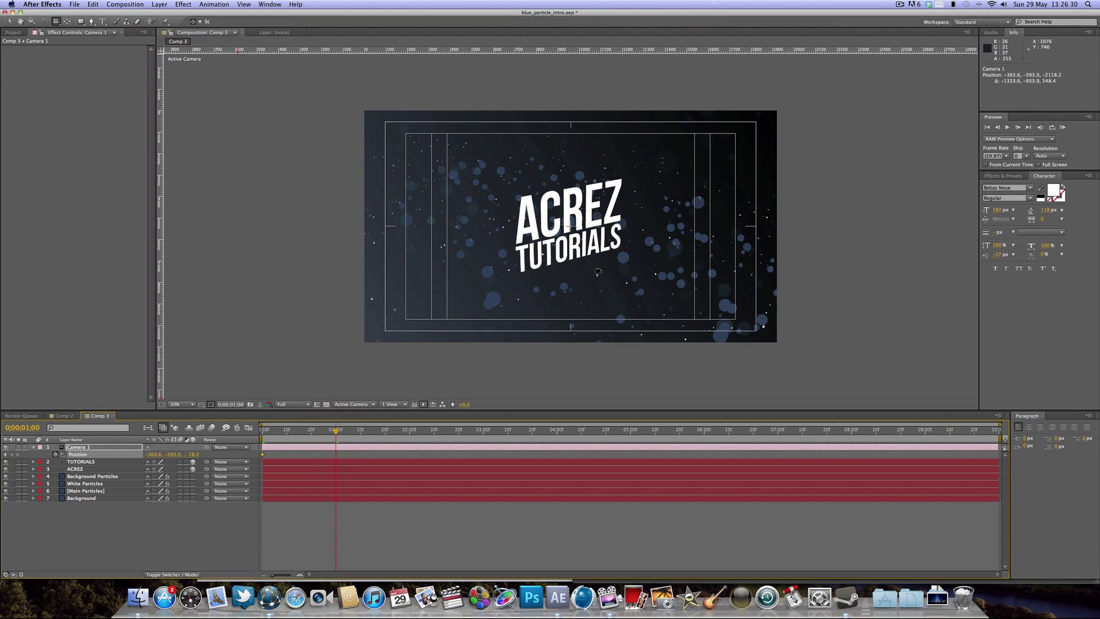
drag(600, 269, 582, 257)
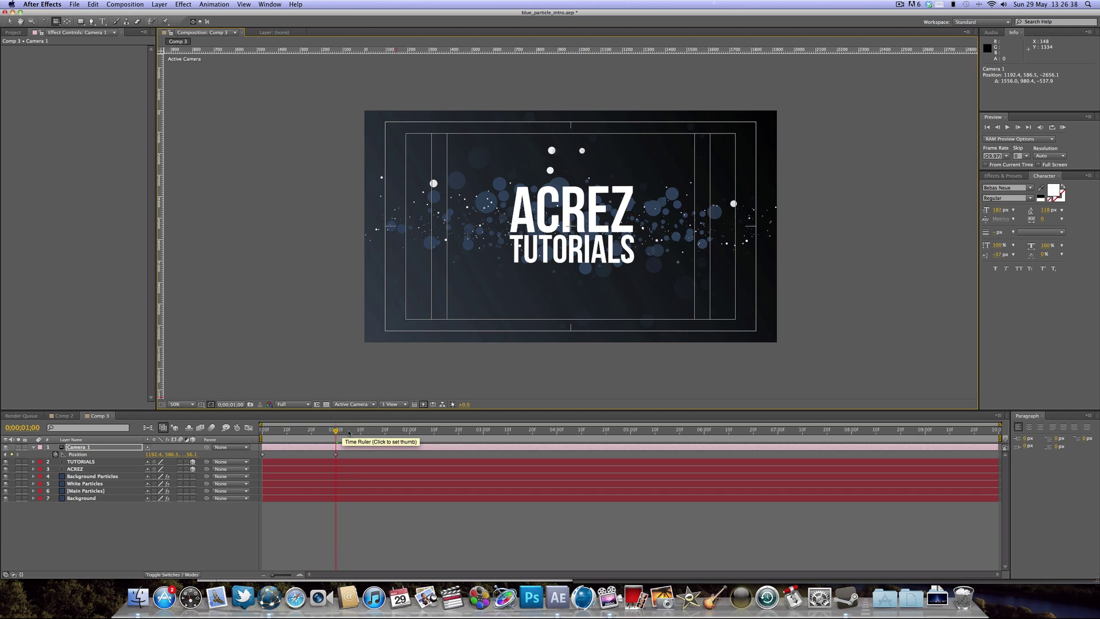
drag(348, 432, 484, 439)
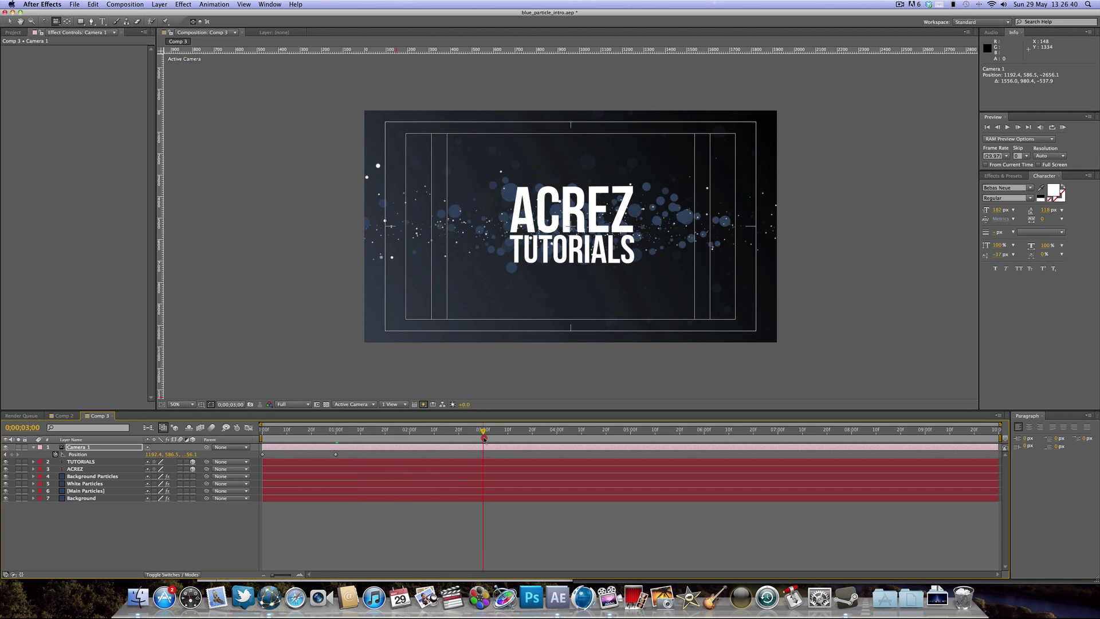
drag(625, 278, 618, 275)
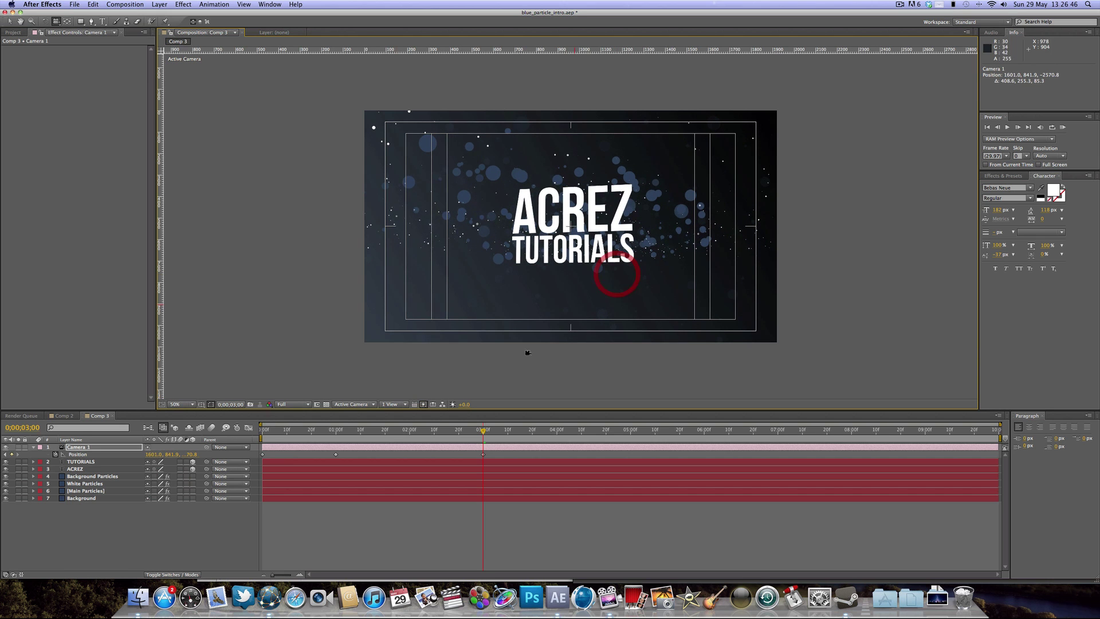
At 0;00;04;00, orbit Camera 1 to about 2612, -173, -1969, and scrub through the opening to review the move.
drag(344, 431, 556, 438)
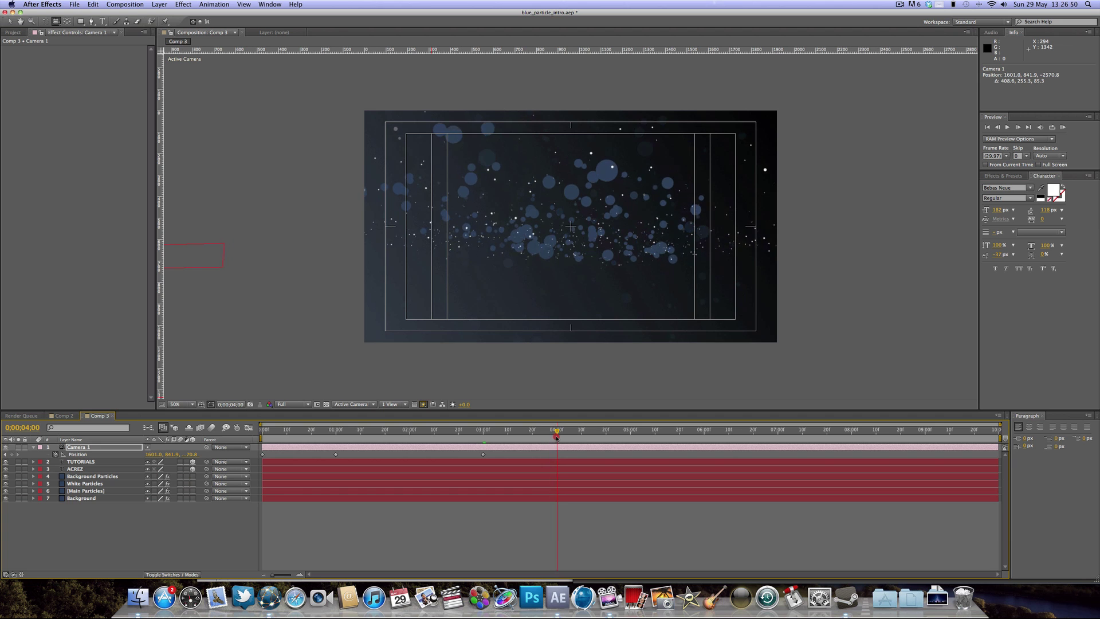
drag(573, 298, 586, 252)
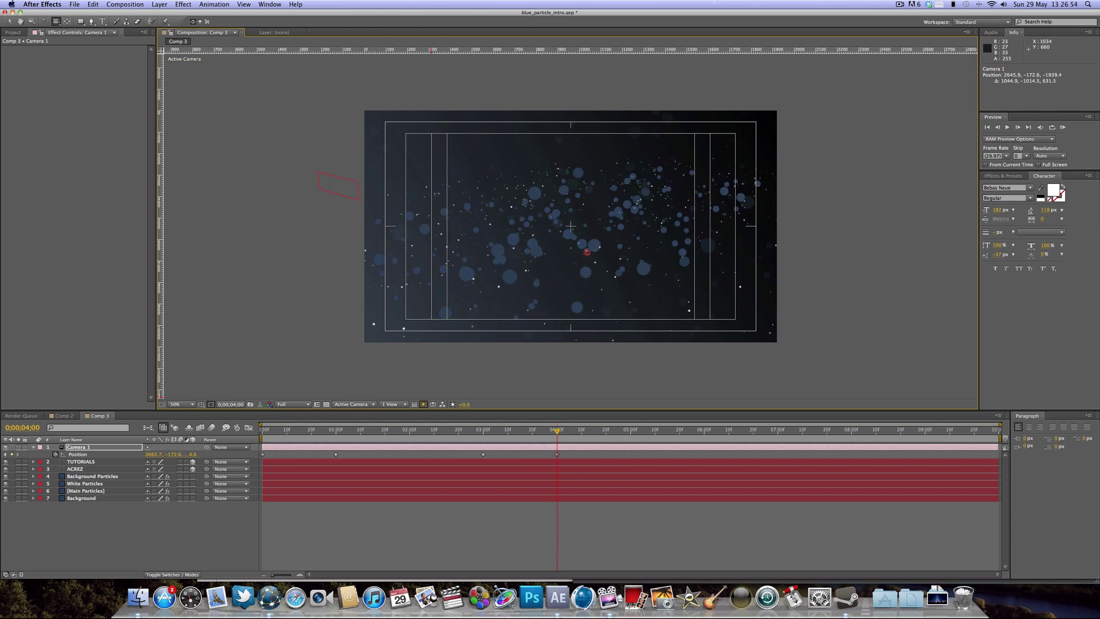
click(262, 431)
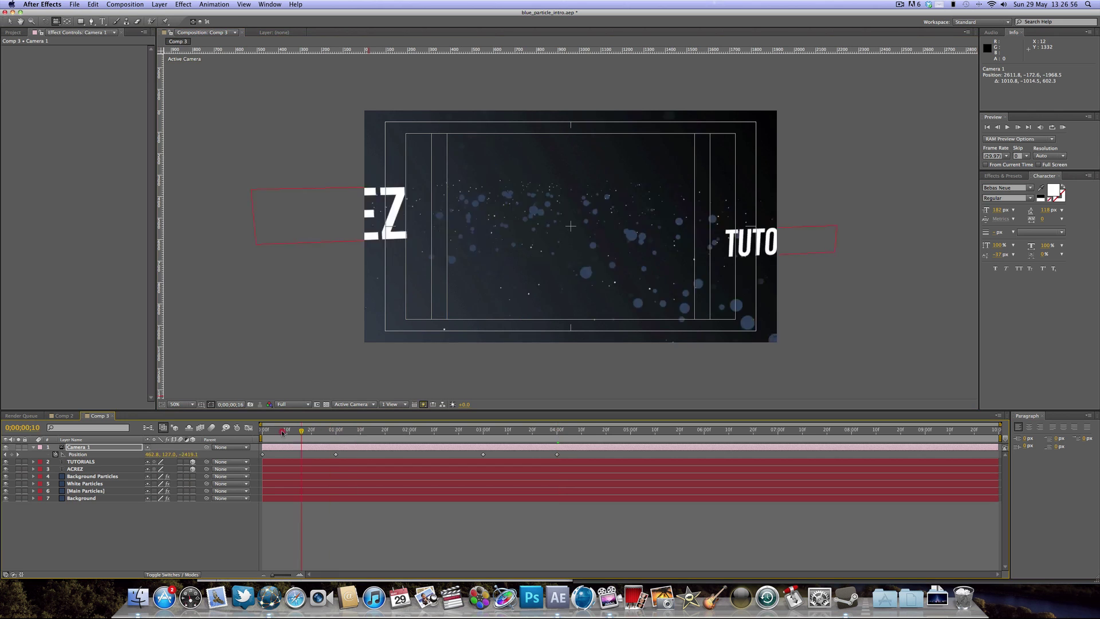
mouse_move(262, 431)
mouse_down()
mouse_move(596, 438)
mouse_move(253, 451)
mouse_move(396, 451)
mouse_move(265, 448)
mouse_up()
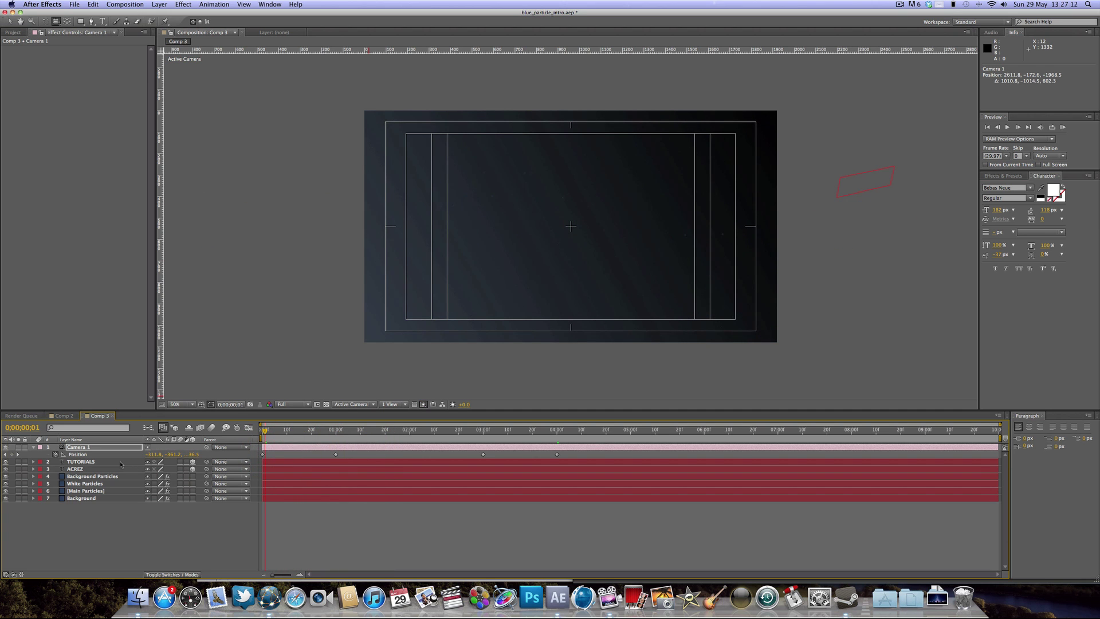
Enable motion blur for Comp 3 and switch it on for the TUTORIALS and ACREZ layers, previewing the title's opening.
click(120, 463)
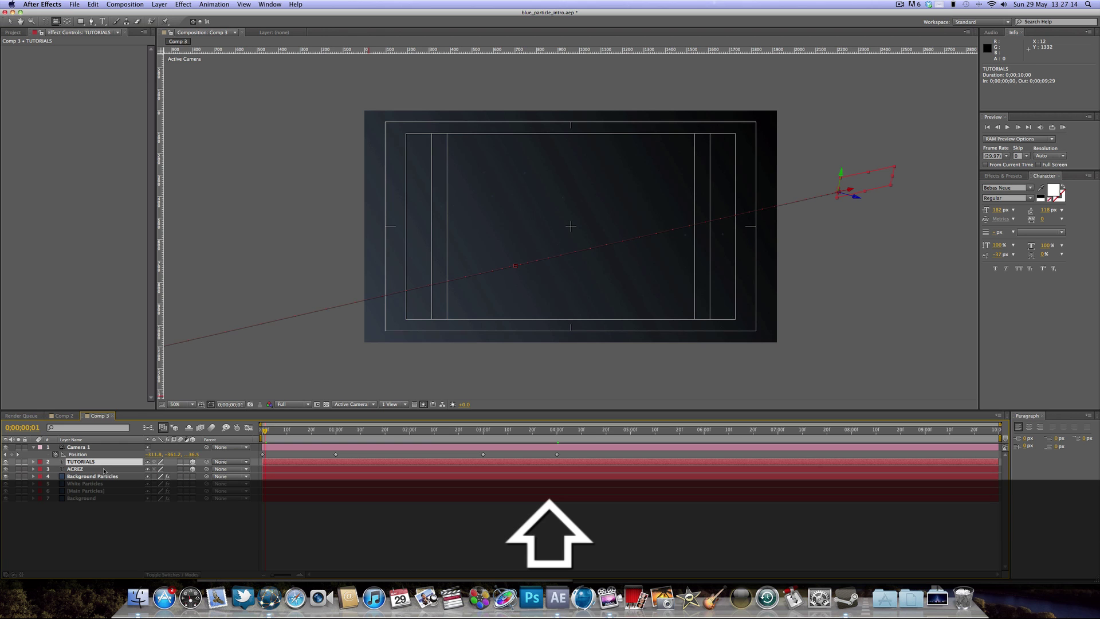
shift+click(104, 469)
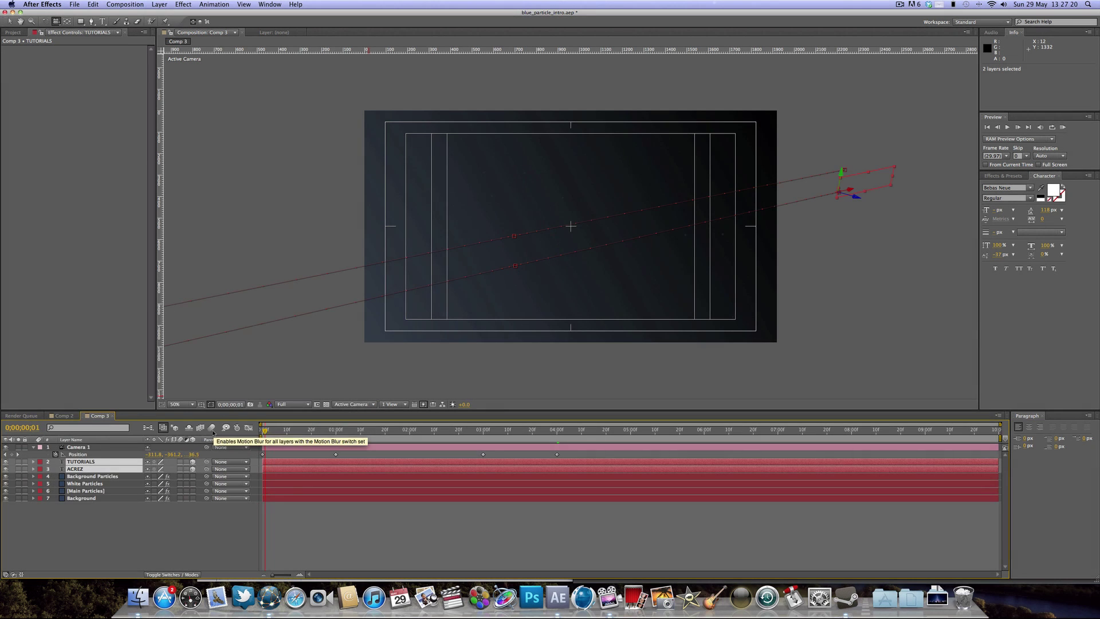
click(211, 427)
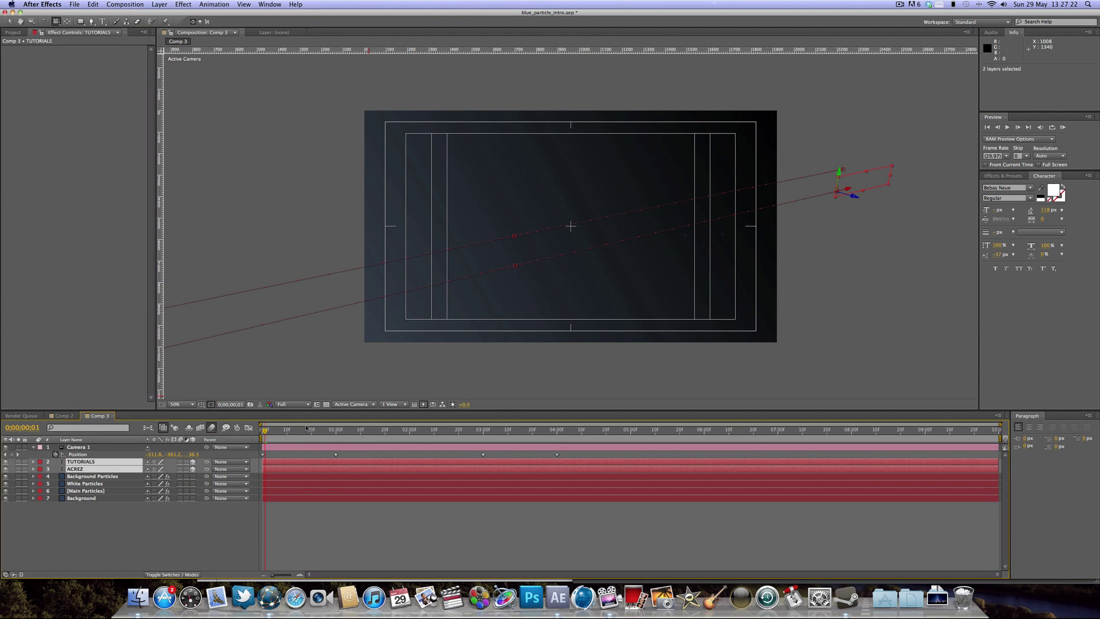
key(space)
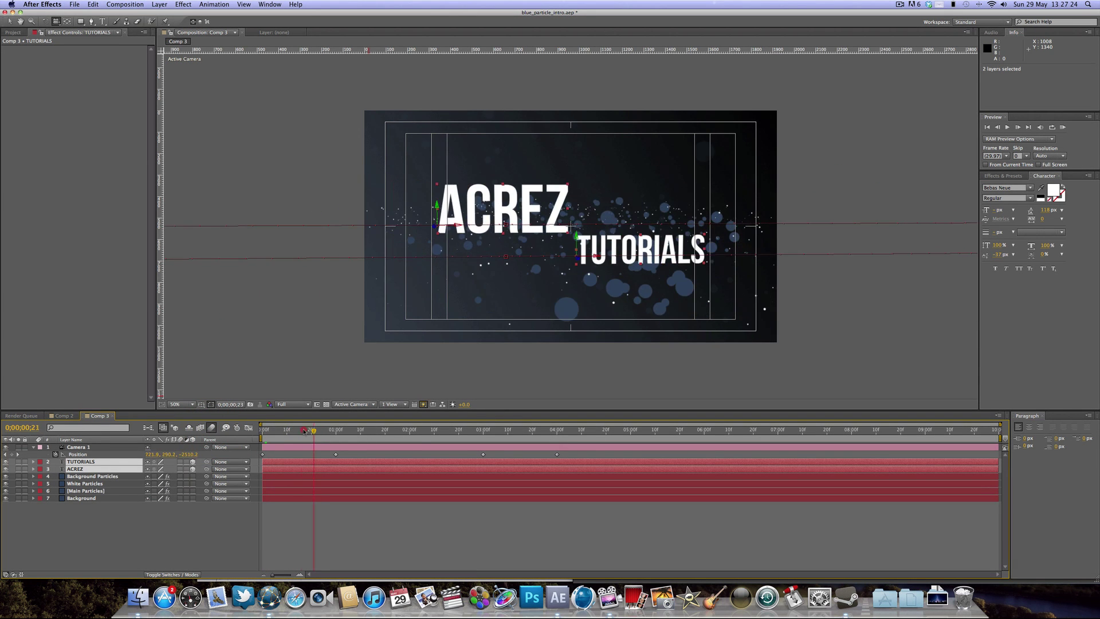
key(Home)
click(249, 430)
key(space)
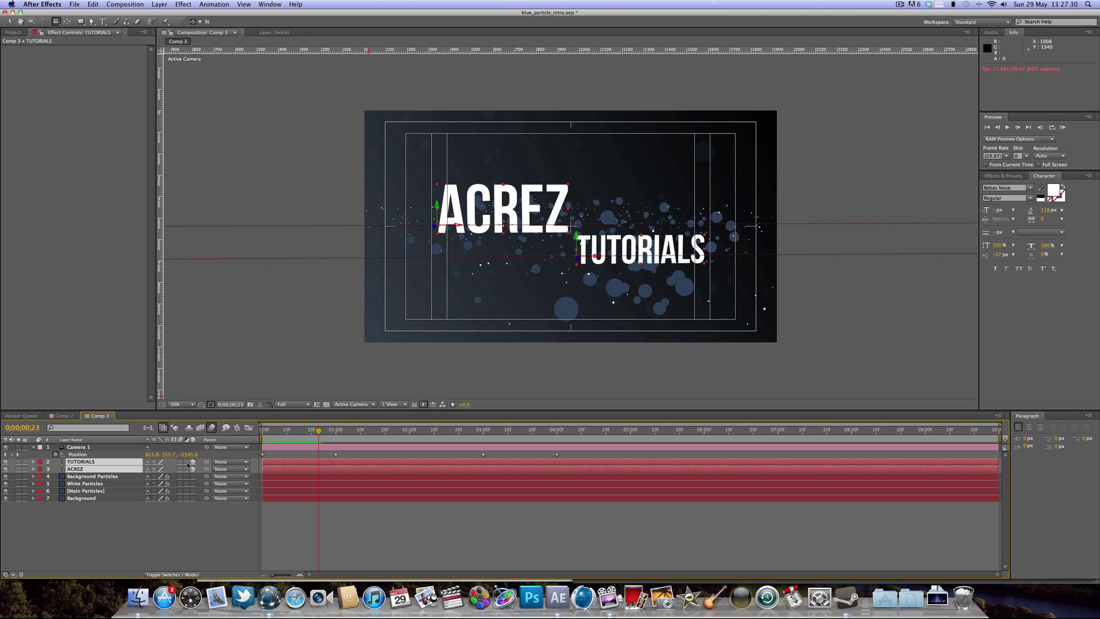
drag(181, 462, 182, 469)
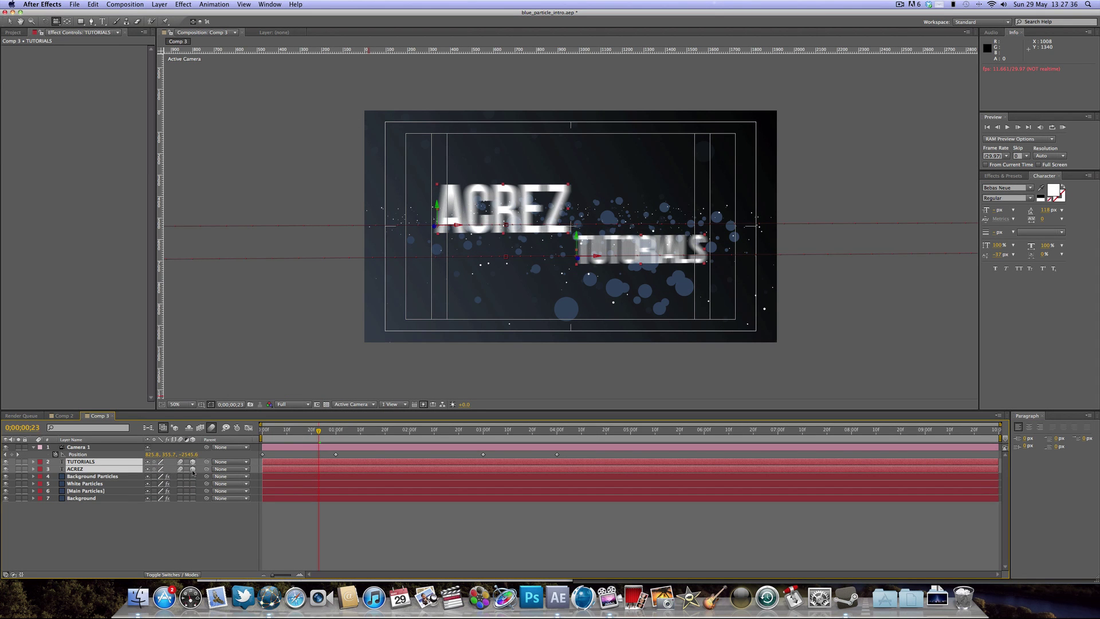
At 0;00;04;06, orbit Camera 1 slightly to about 2573, -195, -1992, and return to the Selection tool.
drag(324, 434, 572, 434)
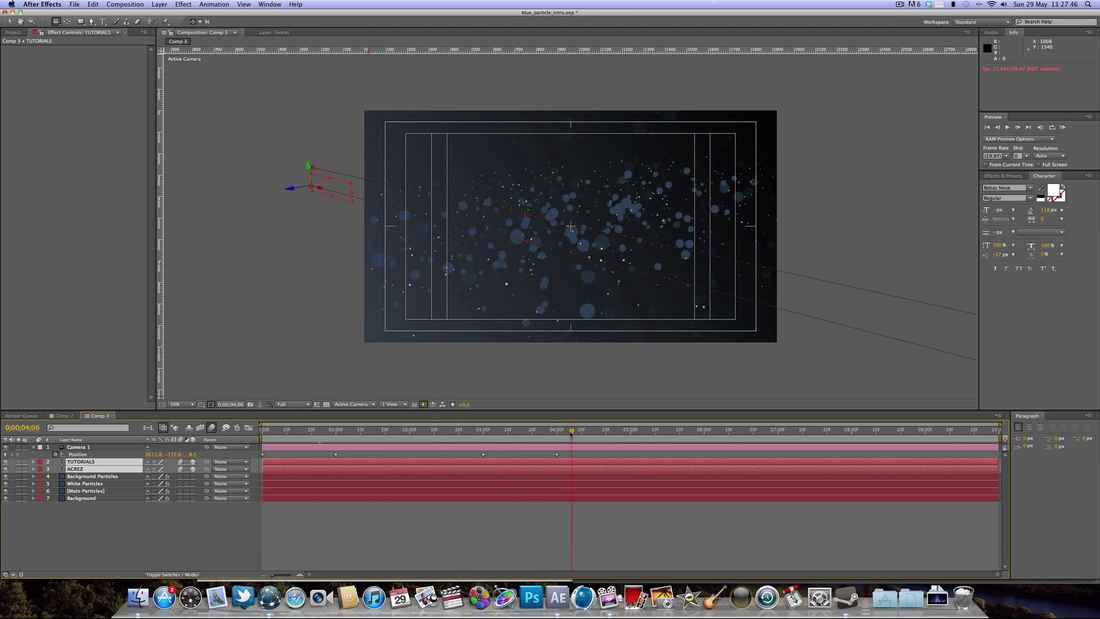
drag(263, 229, 258, 228)
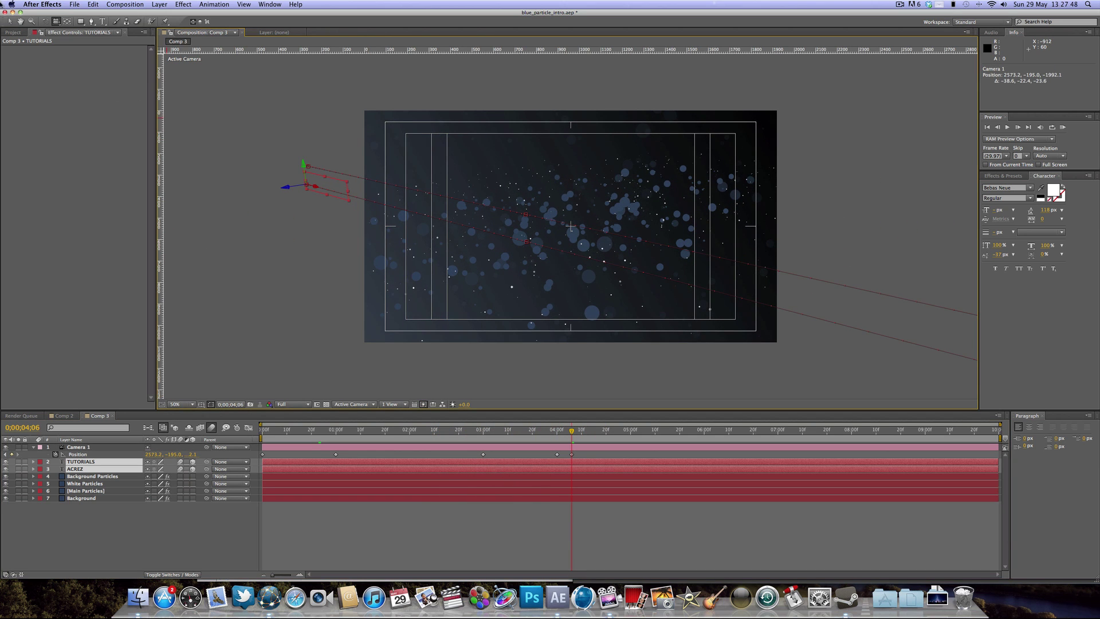
click(8, 21)
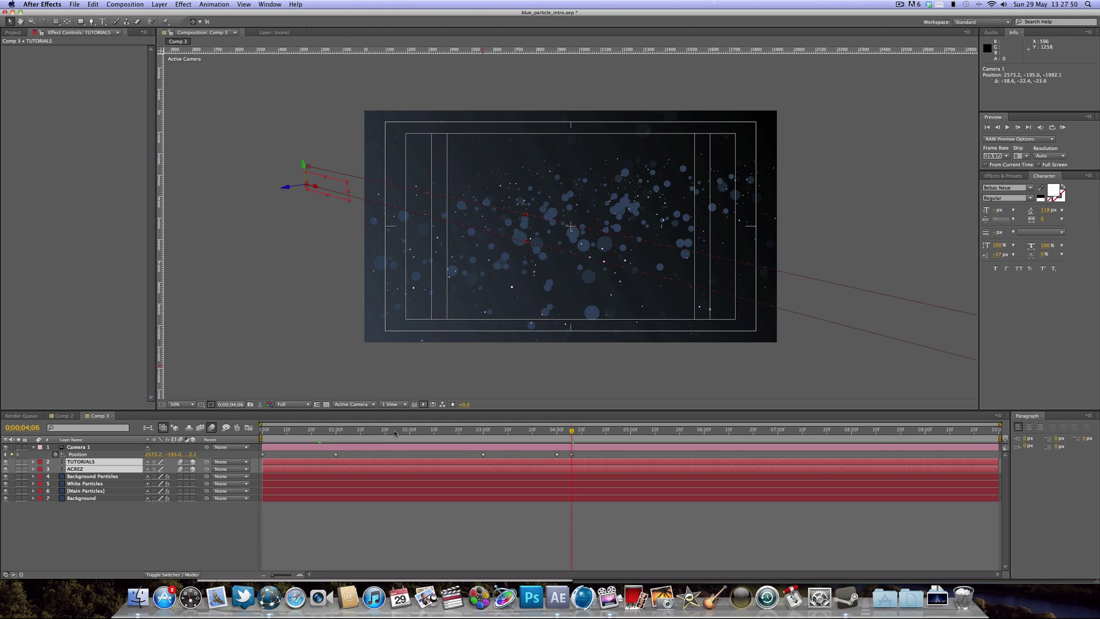
Scrub back to 0;00;02;00 to check the blurred title, and deselect the text layers.
drag(394, 433, 435, 437)
drag(412, 439, 410, 438)
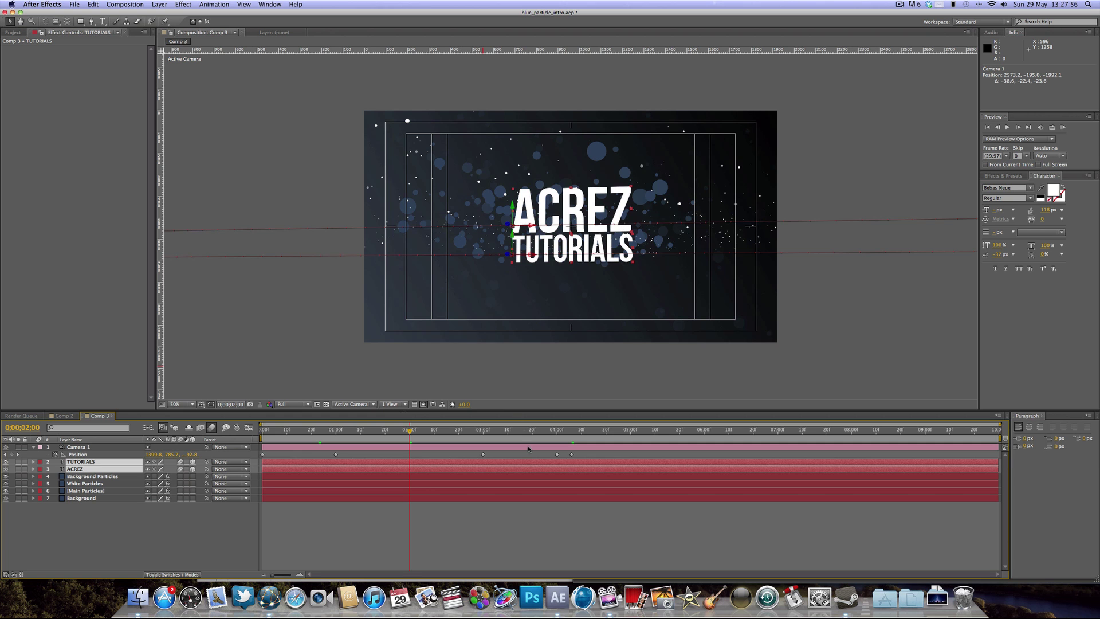
click(545, 532)
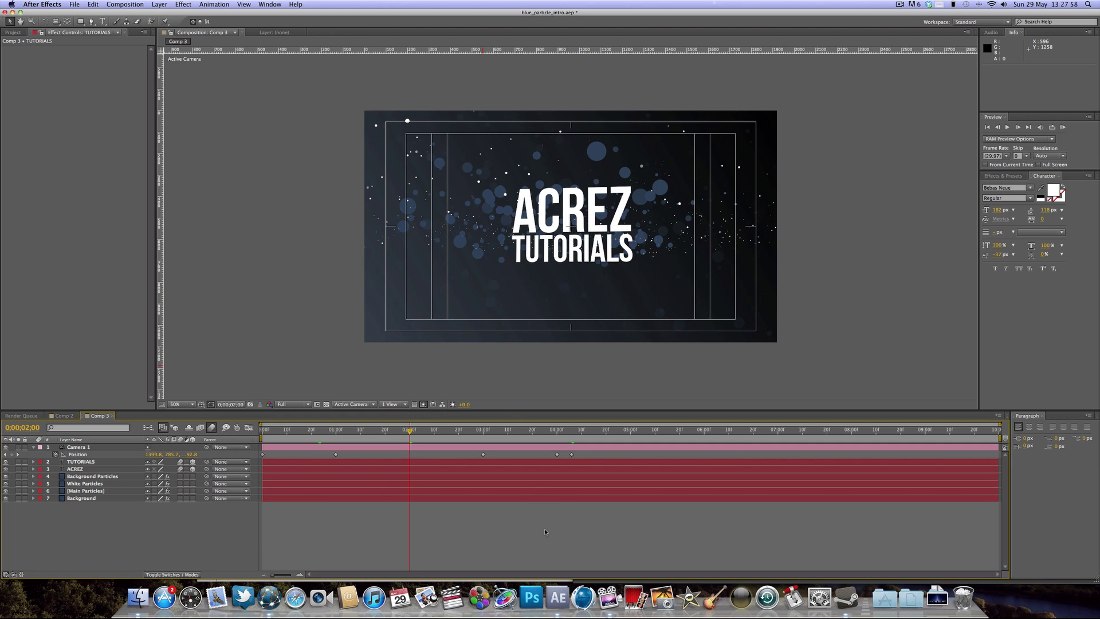